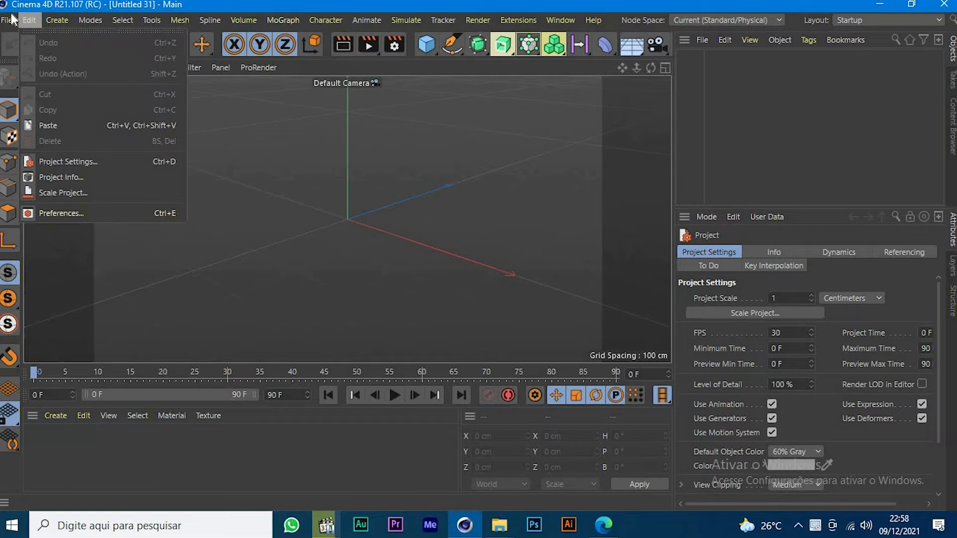
Add a default cube to the scene and convert it to an editable polygon object
{"action": "mouse_move", "coordinate": [30, 19]}
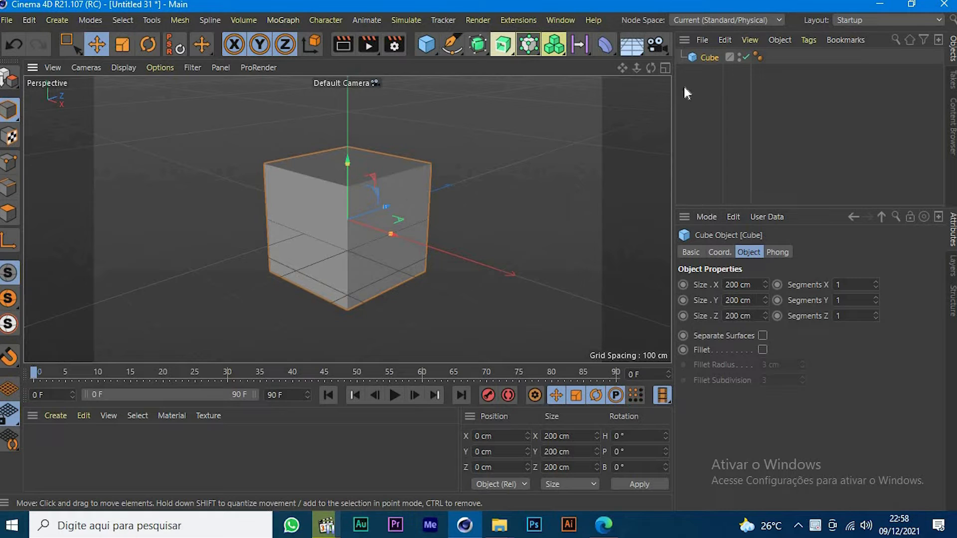
{"action": "left_click", "coordinate": [733, 103]}
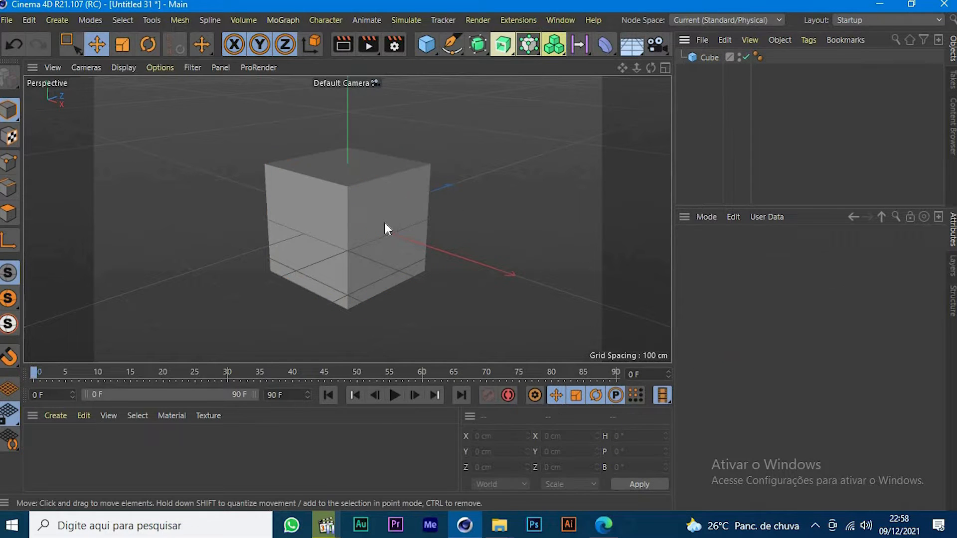
{"action": "left_click", "coordinate": [420, 231]}
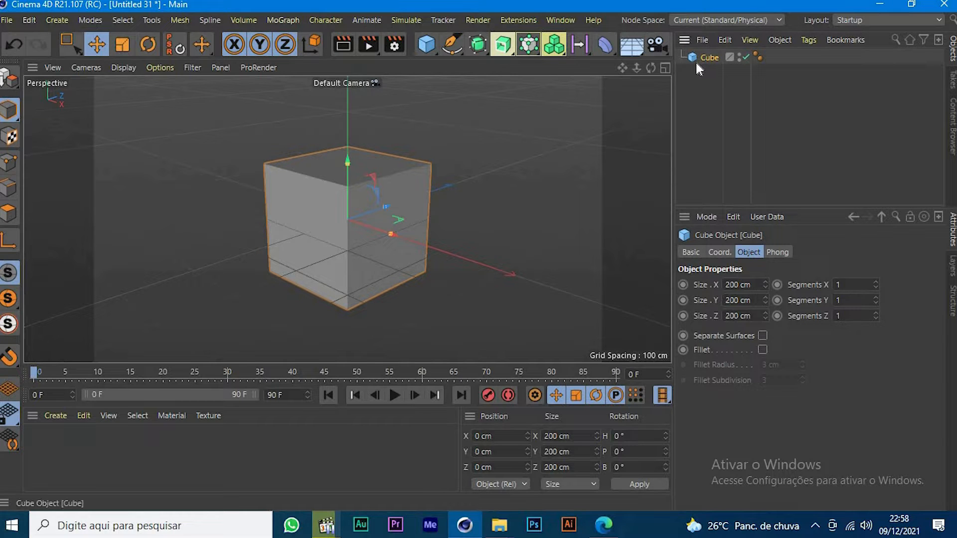
{"action": "key", "text": "c"}
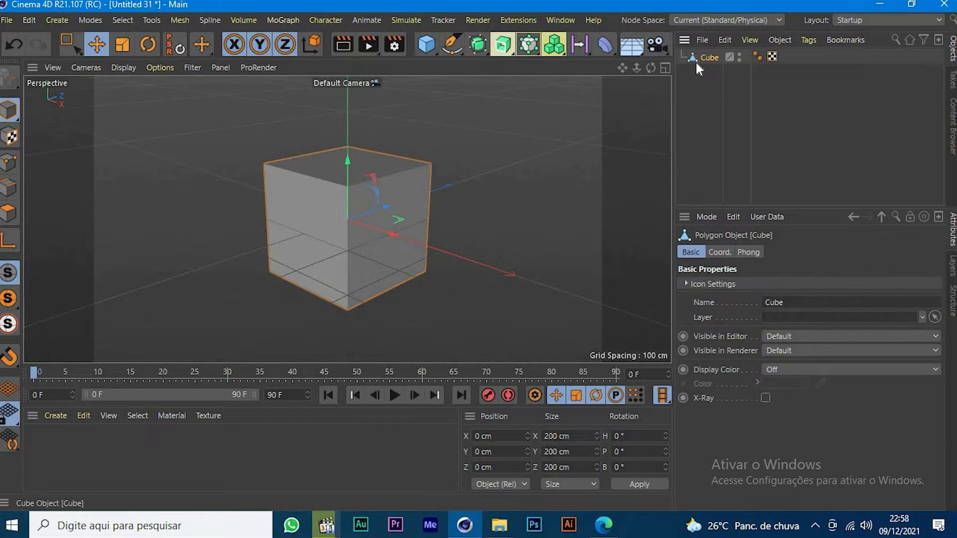
In point mode, move the cube's upper front corner point along the Z axis to about -376 cm
{"action": "left_click", "coordinate": [9, 162]}
{"action": "left_click", "coordinate": [347, 187]}
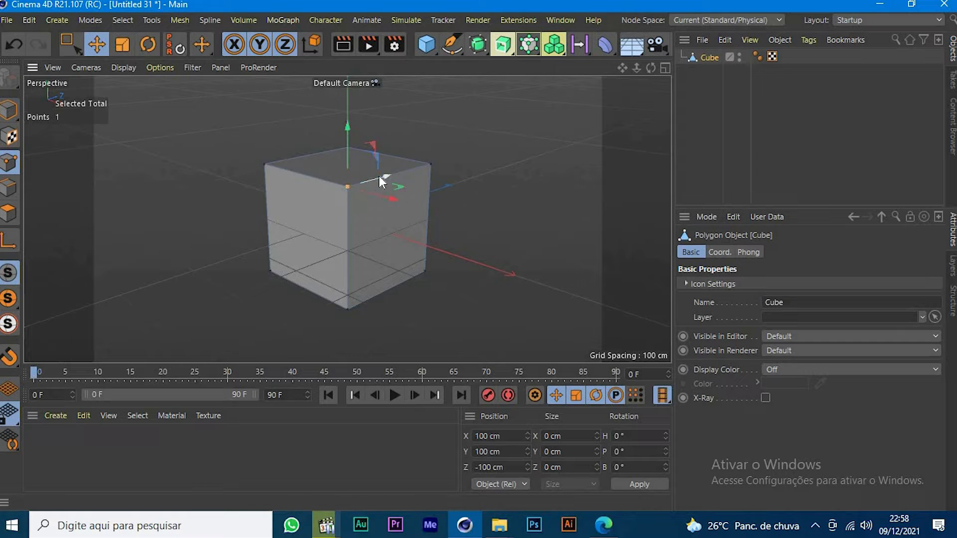
{"action": "left_click_drag", "start_coordinate": [384, 176], "coordinate": [204, 204]}
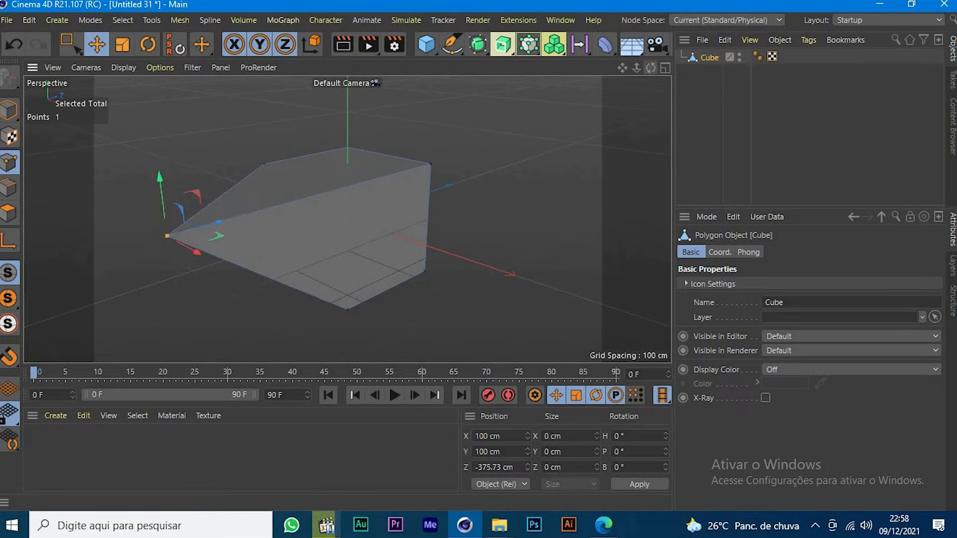
Undo the move of the cube's corner point
{"action": "left_click_drag", "start_coordinate": [651, 67], "coordinate": [151, 23]}
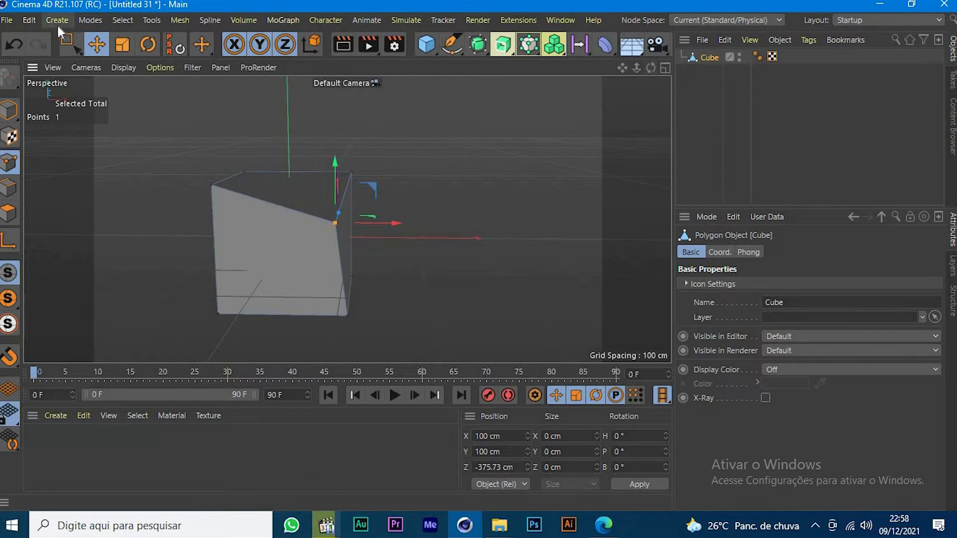
{"action": "left_click", "coordinate": [31, 20]}
{"action": "left_click", "coordinate": [49, 40]}
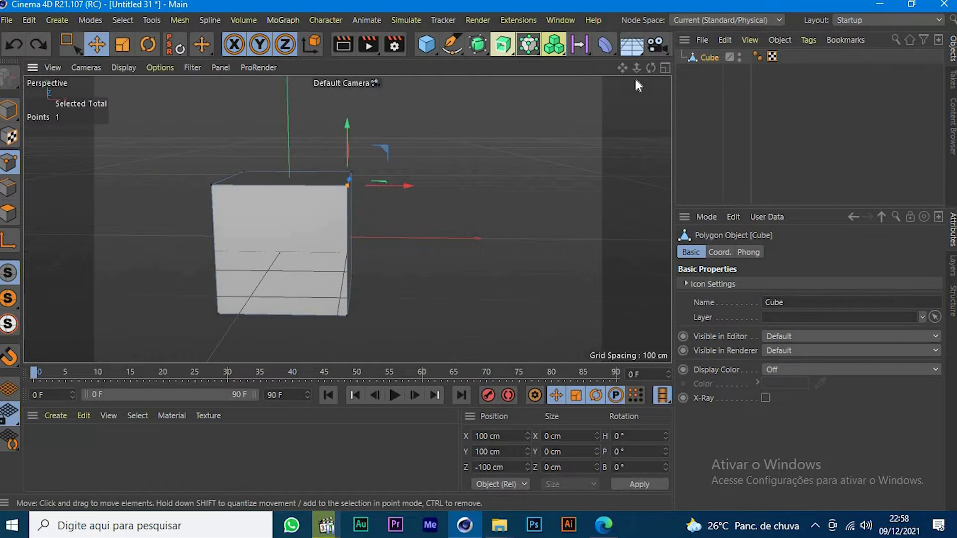
Redo the corner point's move along Z and undo it again
{"action": "left_click_drag", "start_coordinate": [651, 68], "coordinate": [559, 86]}
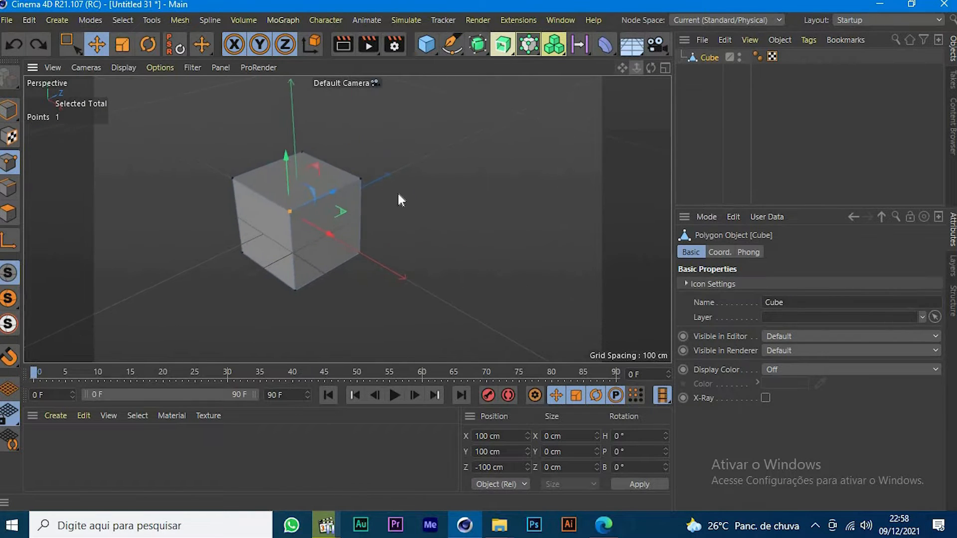
{"action": "scroll", "coordinate": [375, 202], "scroll_direction": "up", "scroll_amount": 4}
{"action": "left_click_drag", "start_coordinate": [618, 71], "coordinate": [647, 64]}
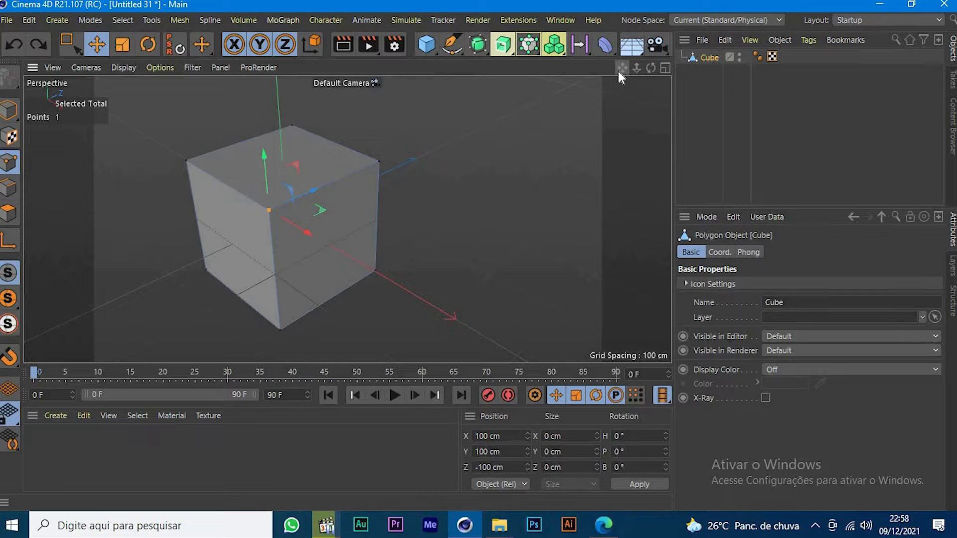
{"action": "left_click_drag", "start_coordinate": [623, 69], "coordinate": [633, 69]}
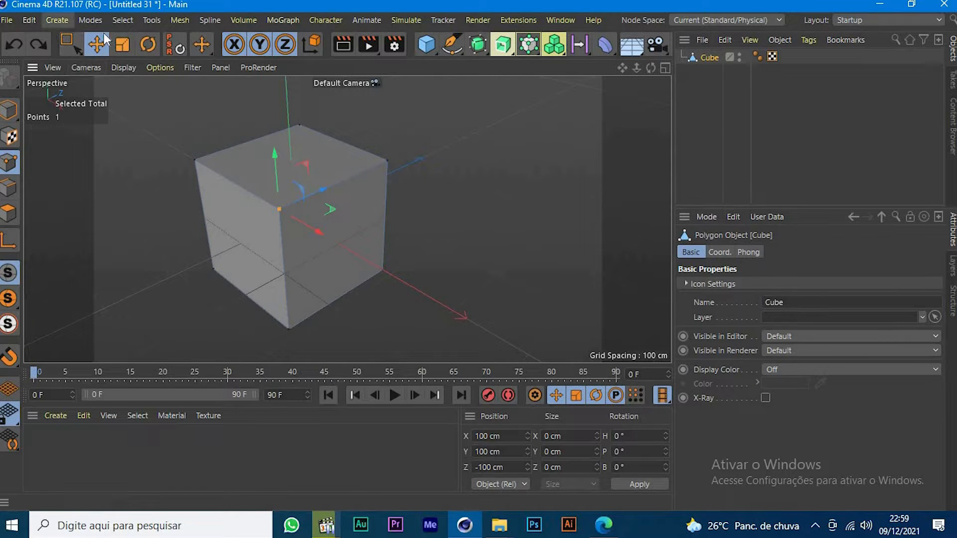
{"action": "left_click", "coordinate": [33, 21]}
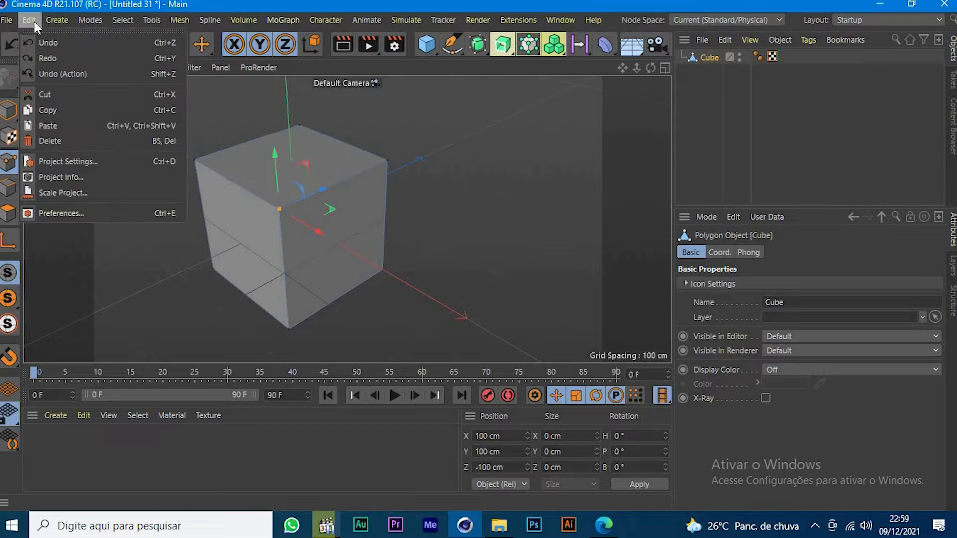
{"action": "left_click", "coordinate": [104, 58]}
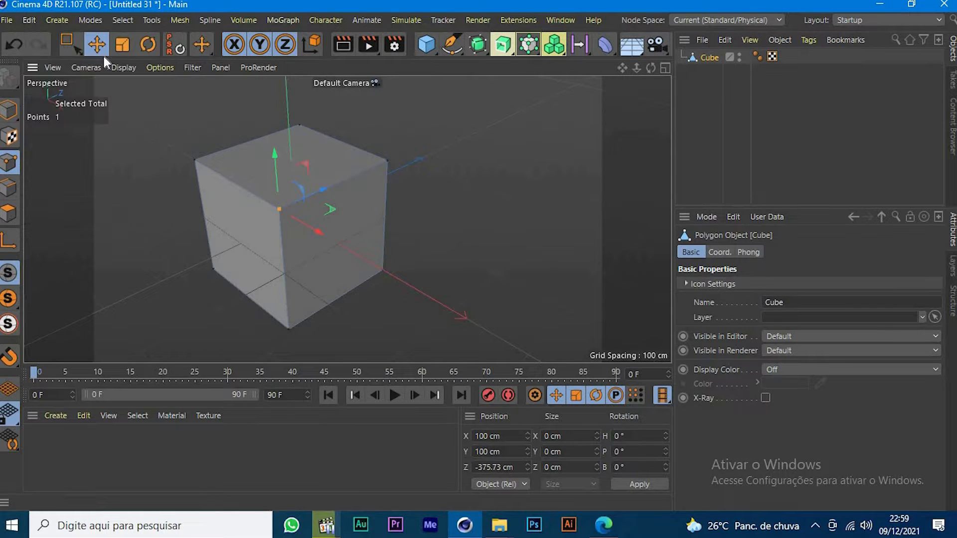
{"action": "left_click", "coordinate": [34, 20]}
{"action": "left_click", "coordinate": [43, 41]}
Cut the selected corner point out of the cube's mesh
{"action": "left_click", "coordinate": [34, 21]}
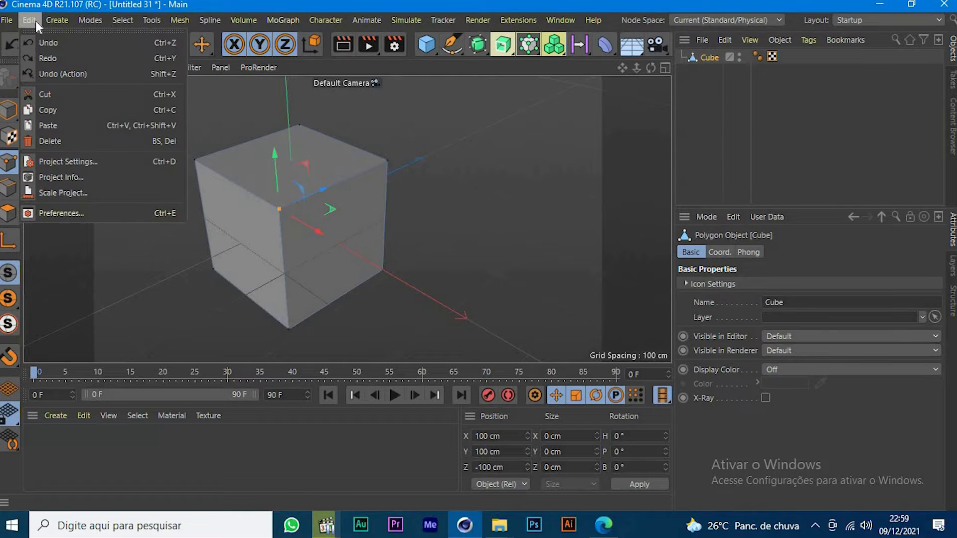
{"action": "left_click", "coordinate": [26, 21]}
{"action": "left_click", "coordinate": [25, 20]}
{"action": "left_click", "coordinate": [53, 96]}
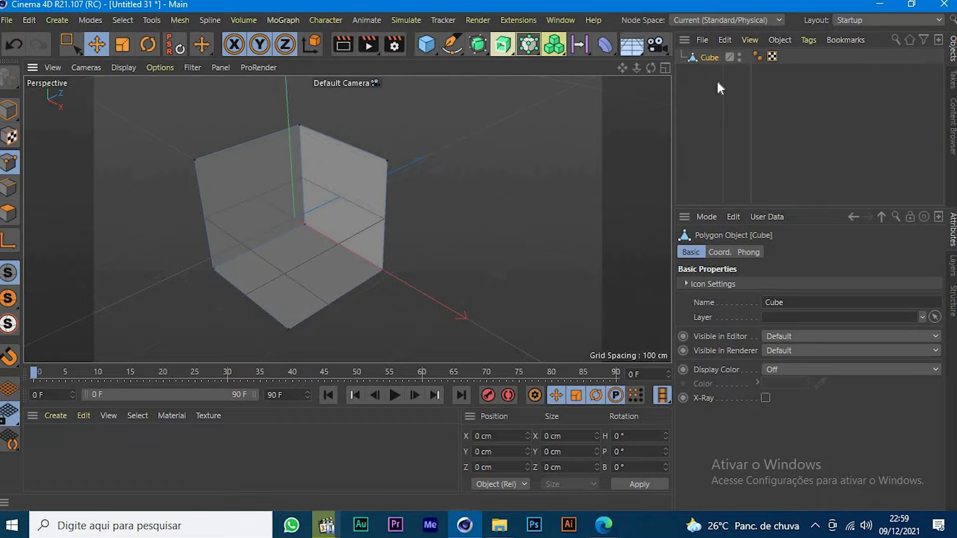
Undo the point cut and the earlier edits, including the polygon conversion, back to the parametric cube
{"action": "key", "text": "ctrl+z"}
{"action": "key", "text": "ctrl+z"}
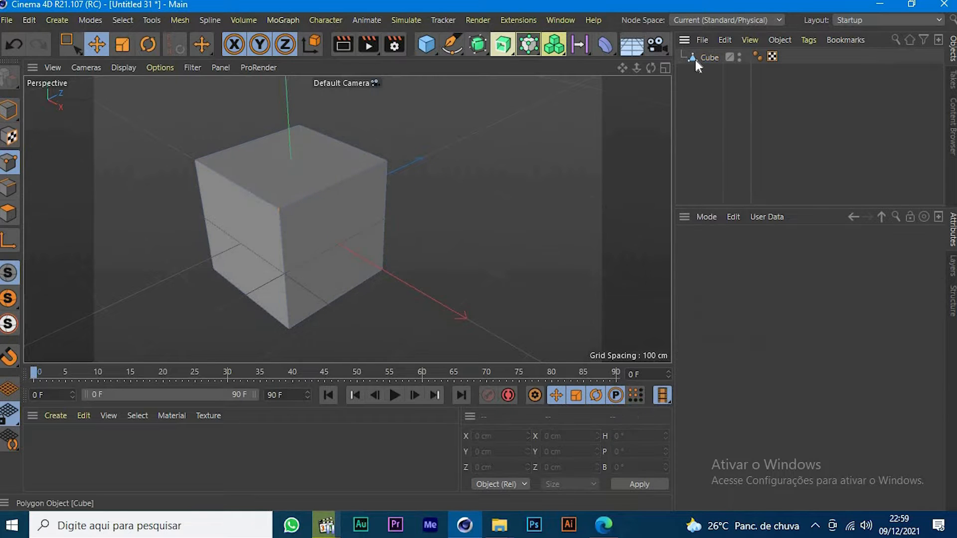
{"action": "key", "text": "ctrl+z"}
{"action": "key", "text": "z"}
{"action": "key", "text": "ctrl+z"}
{"action": "key", "text": "ctrl+z"}
{"action": "key", "text": "ctrl+z"}
{"action": "key", "text": "ctrl+z"}
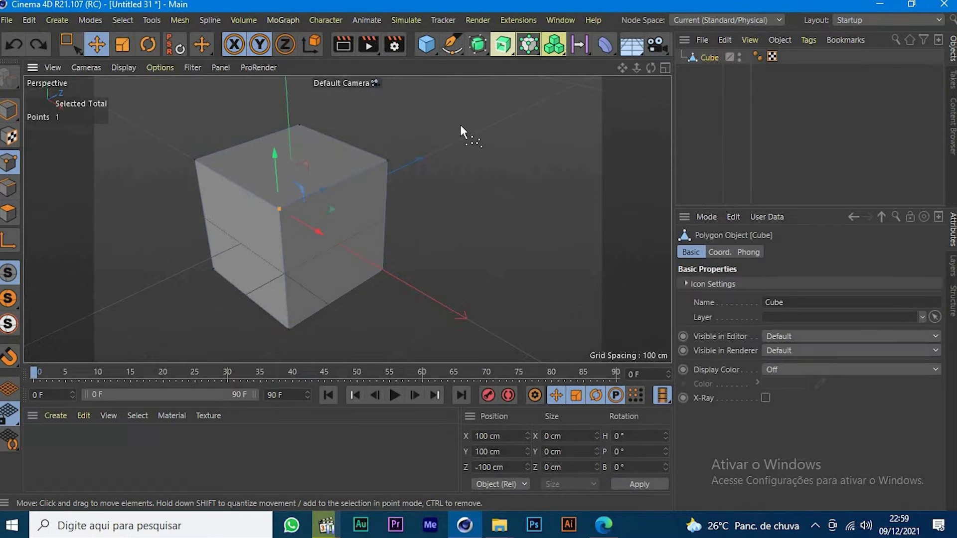
Cut the whole cube from the scene and paste it back in
{"action": "left_click", "coordinate": [343, 202]}
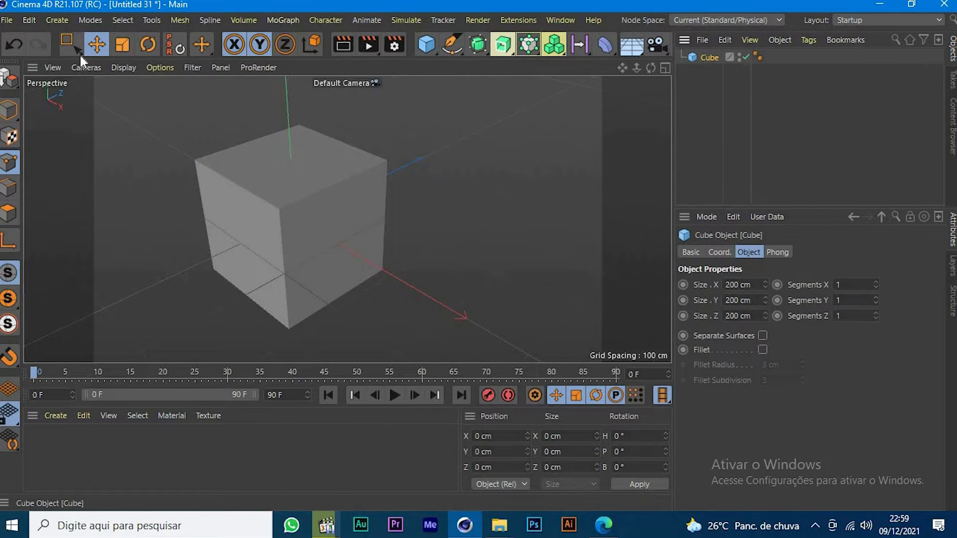
{"action": "left_click", "coordinate": [31, 21]}
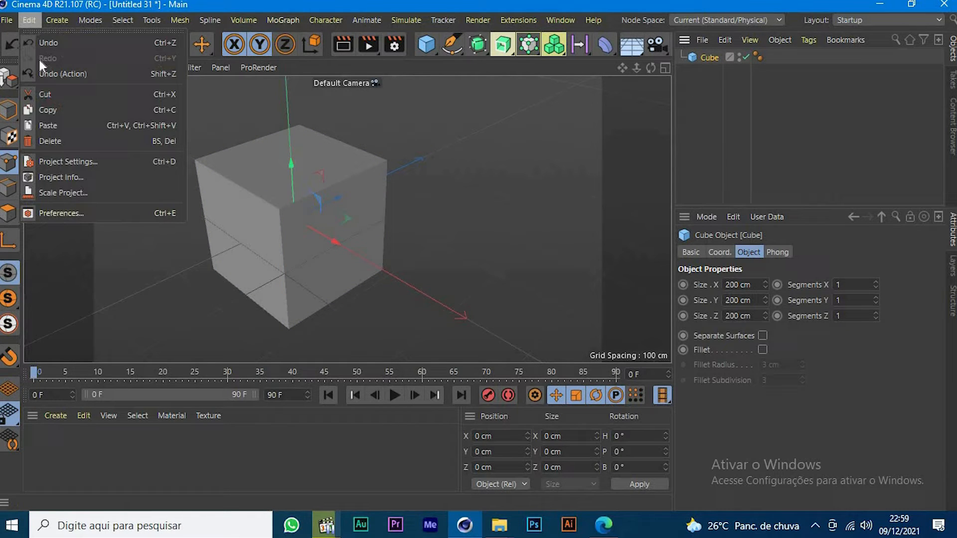
{"action": "left_click", "coordinate": [55, 95]}
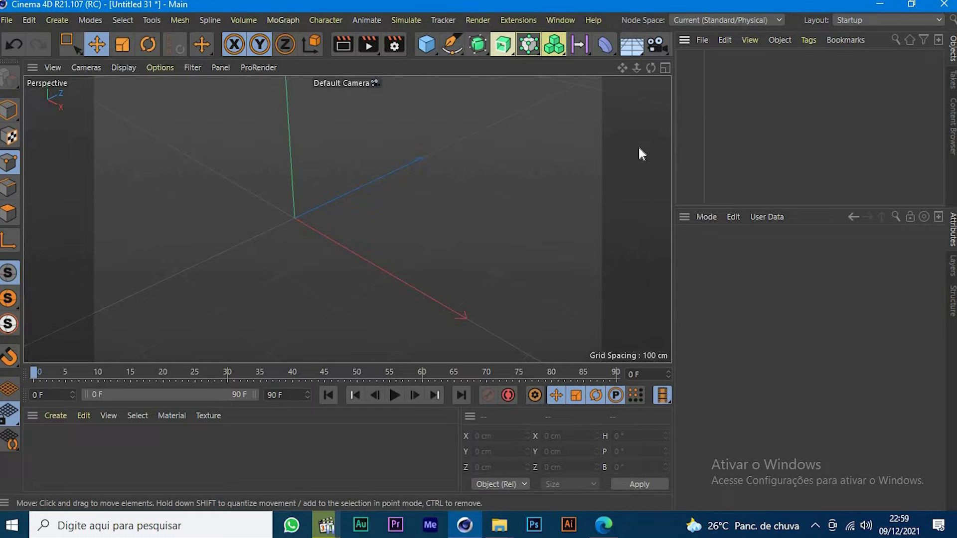
{"action": "left_click", "coordinate": [27, 21]}
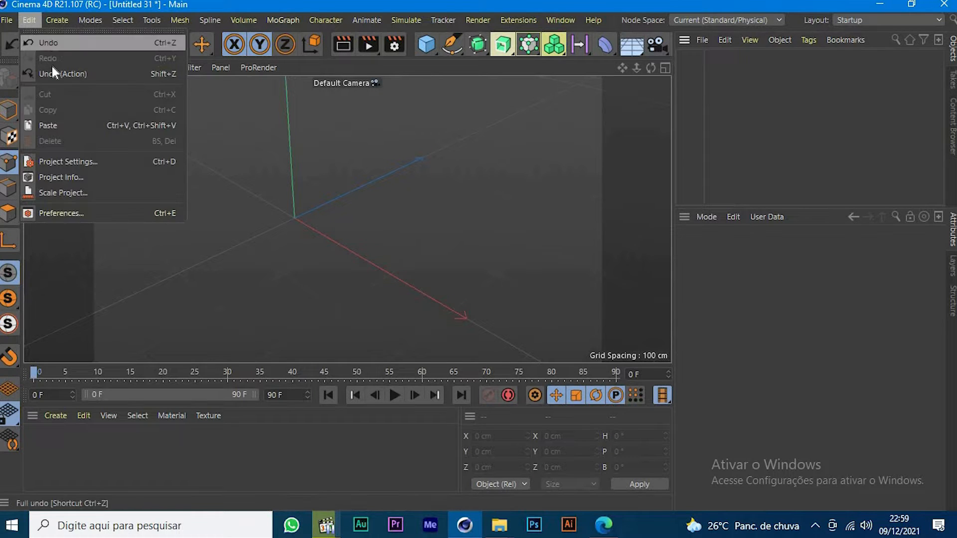
{"action": "left_click", "coordinate": [55, 125]}
Copy the cube and paste a duplicate of it into the scene
{"action": "left_click", "coordinate": [29, 20]}
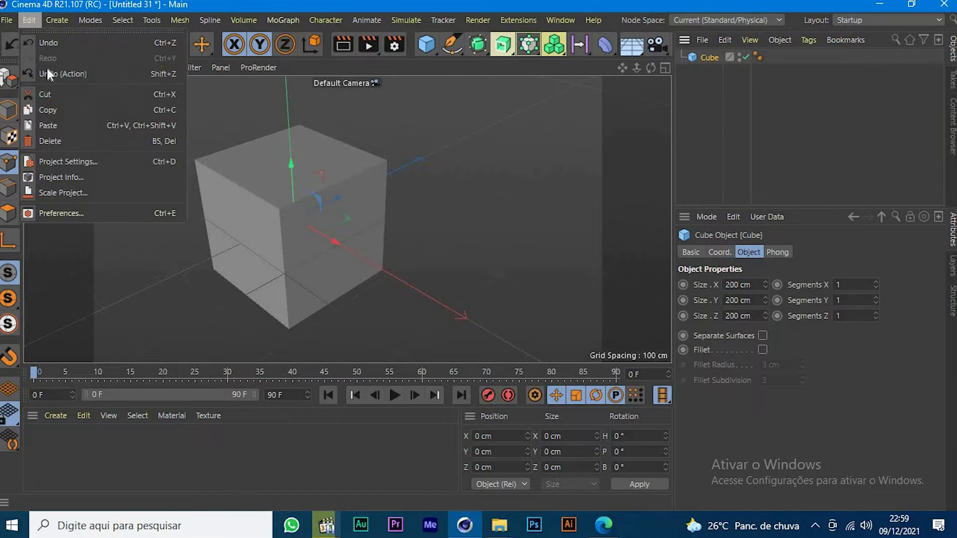
{"action": "left_click", "coordinate": [56, 110]}
{"action": "left_click", "coordinate": [29, 20]}
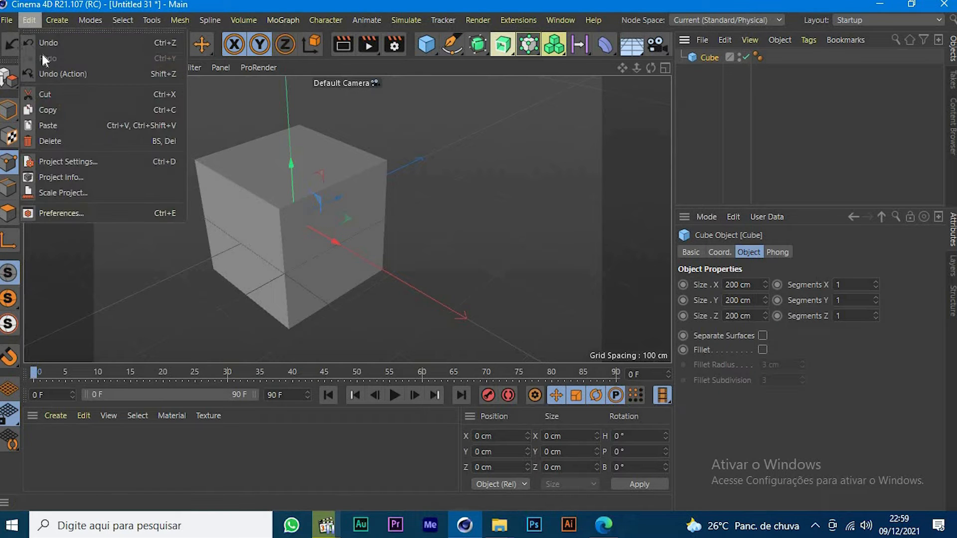
{"action": "left_click", "coordinate": [60, 127]}
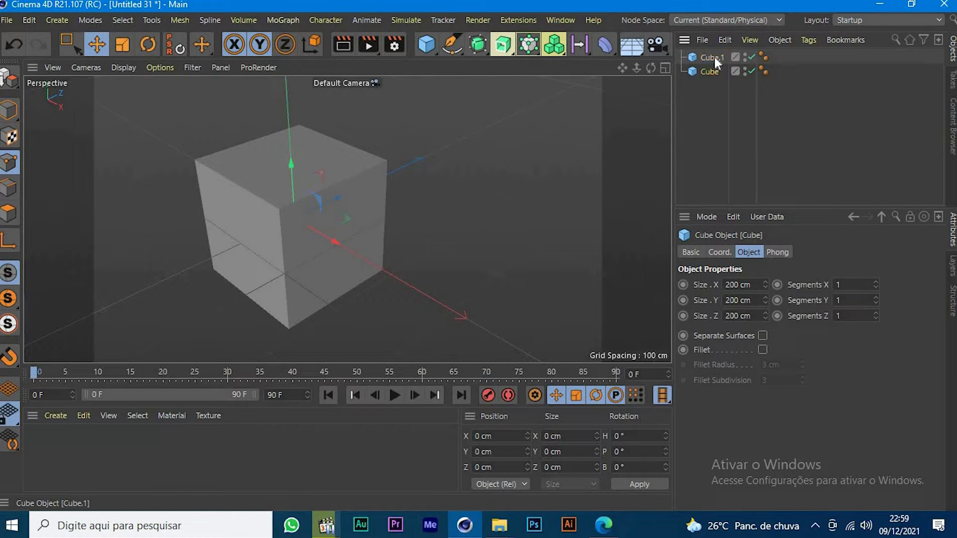
Delete the duplicate cube and select the remaining one
{"action": "left_click_drag", "start_coordinate": [342, 242], "coordinate": [259, 213]}
{"action": "key", "text": "Delete"}
{"action": "left_click", "coordinate": [29, 20]}
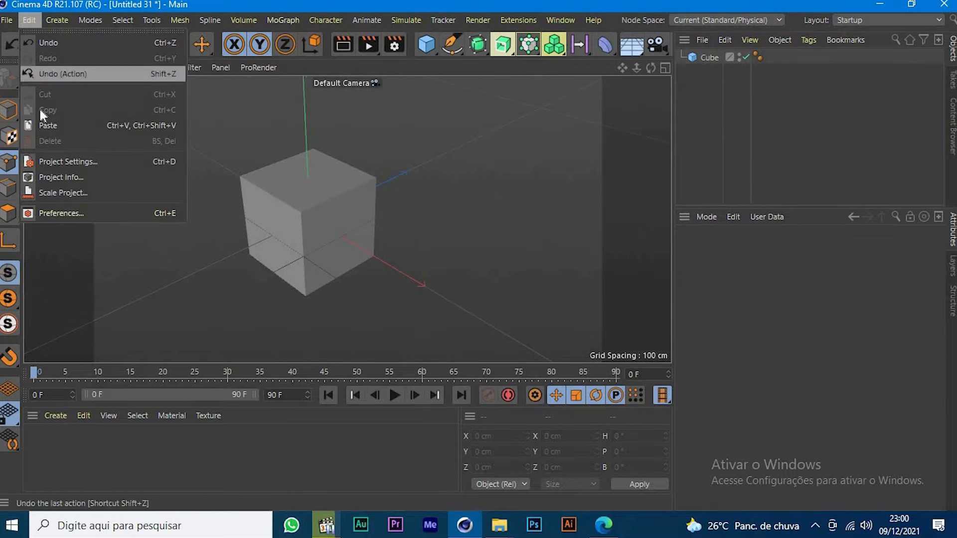
{"action": "left_click", "coordinate": [755, 100]}
{"action": "left_click", "coordinate": [709, 57]}
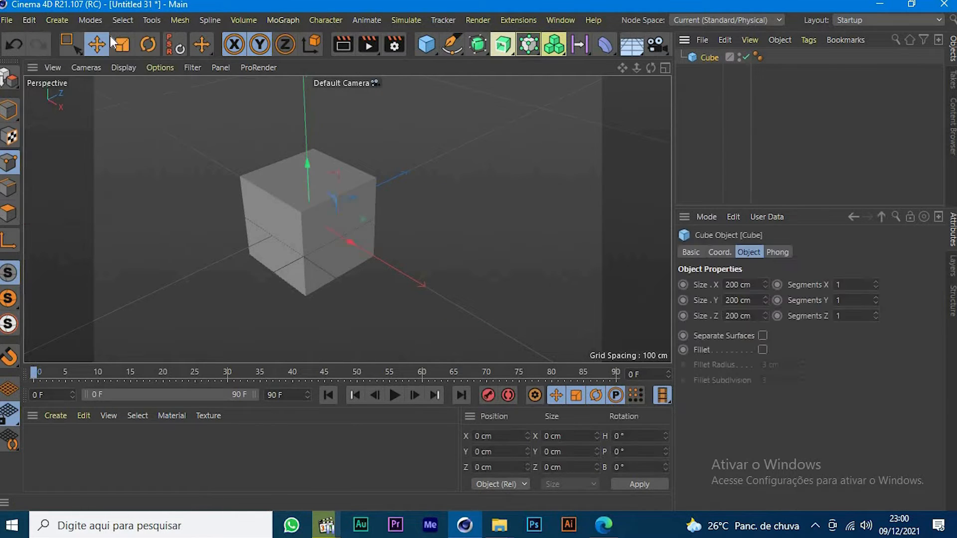
Show the project settings with more width and review the available options
{"action": "left_click", "coordinate": [33, 15]}
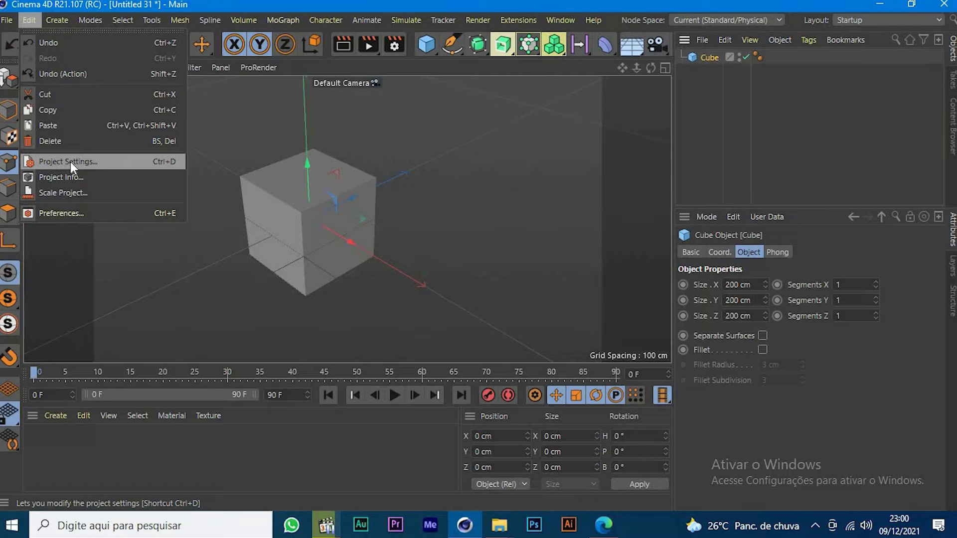
{"action": "left_click", "coordinate": [138, 163]}
{"action": "left_click_drag", "start_coordinate": [672, 169], "coordinate": [487, 179]}
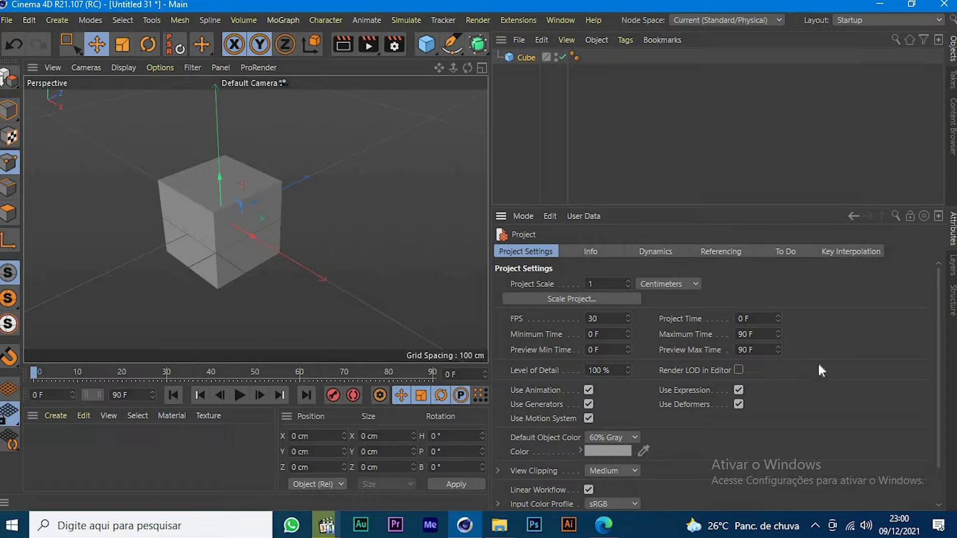
{"action": "scroll", "coordinate": [937, 319], "scroll_direction": "down", "scroll_amount": 2}
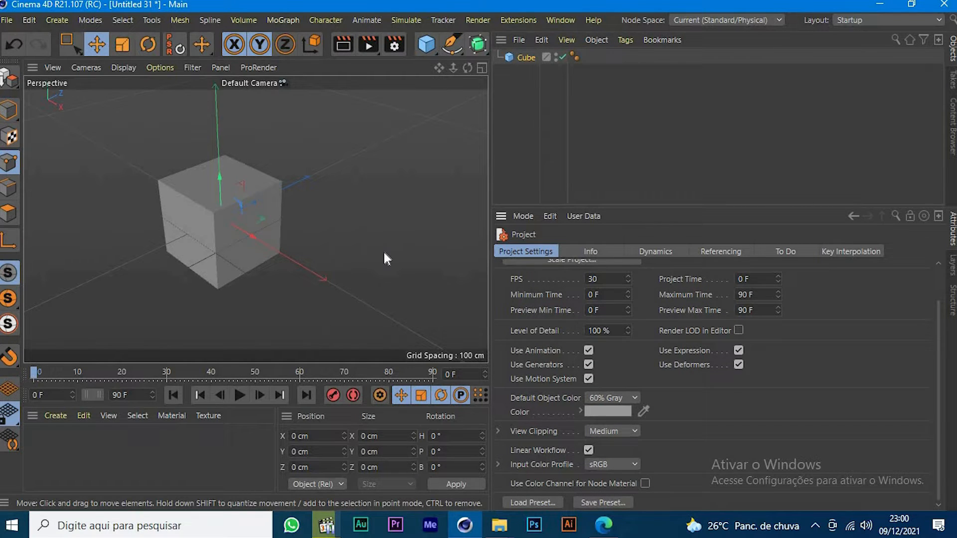
{"action": "scroll", "coordinate": [768, 390], "scroll_direction": "up", "scroll_amount": 2}
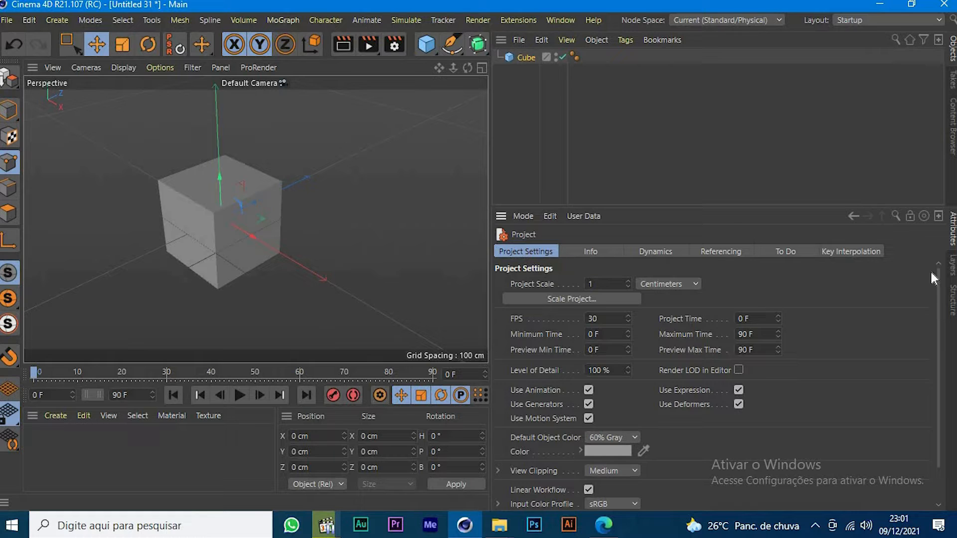
{"action": "left_click_drag", "start_coordinate": [937, 291], "coordinate": [939, 270]}
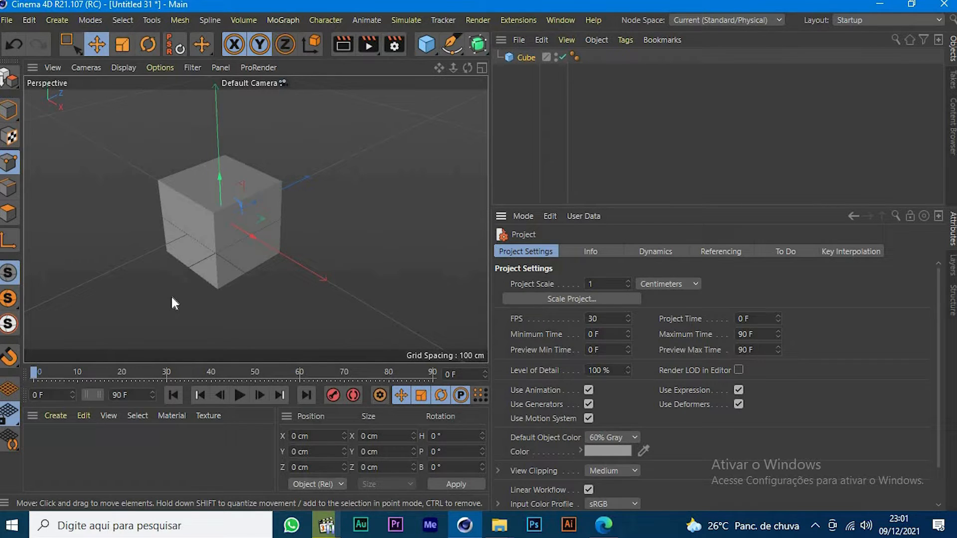
Set the project scale to 50 centimeters and check the cube in the viewport
{"action": "left_click", "coordinate": [591, 284]}
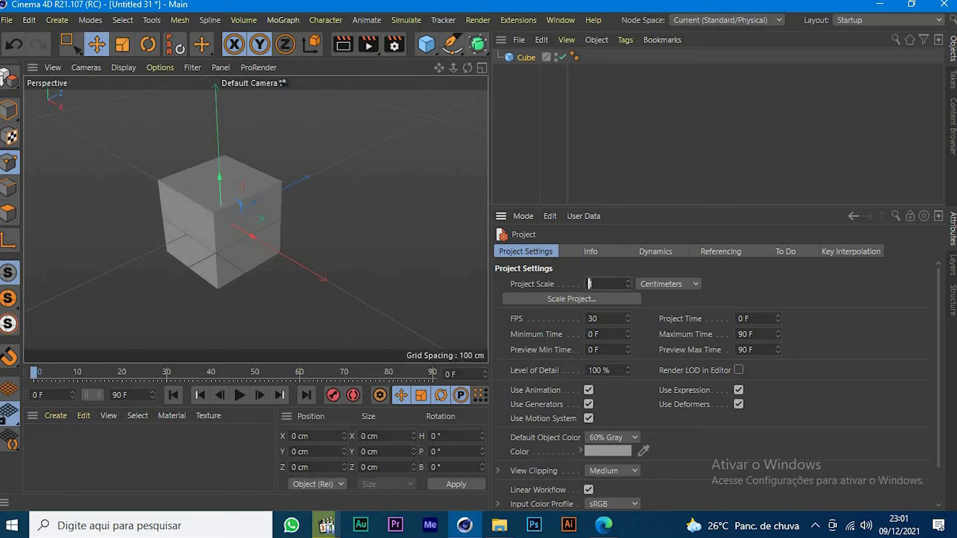
{"action": "key", "text": "Return"}
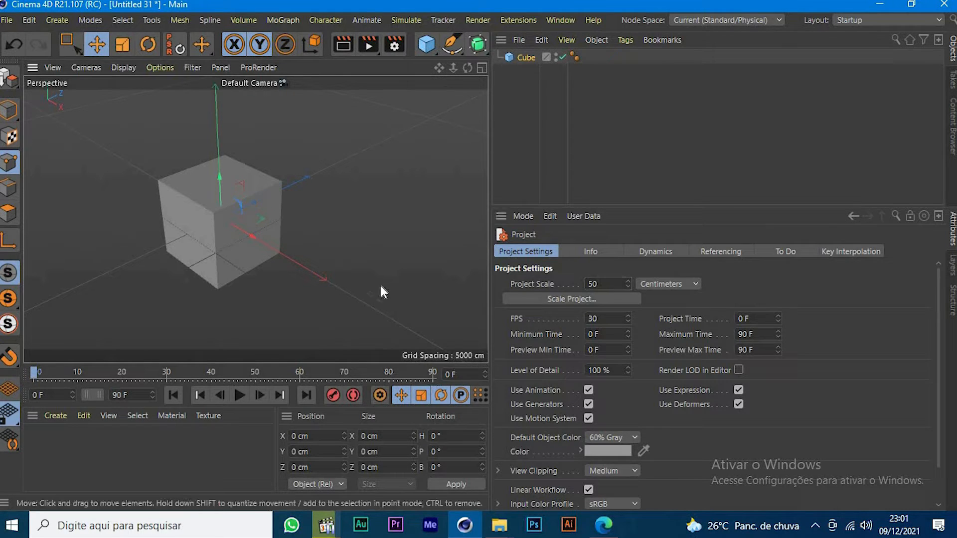
{"action": "scroll", "coordinate": [362, 279], "scroll_direction": "down", "scroll_amount": 2}
{"action": "scroll", "coordinate": [361, 279], "scroll_direction": "up", "scroll_amount": 5}
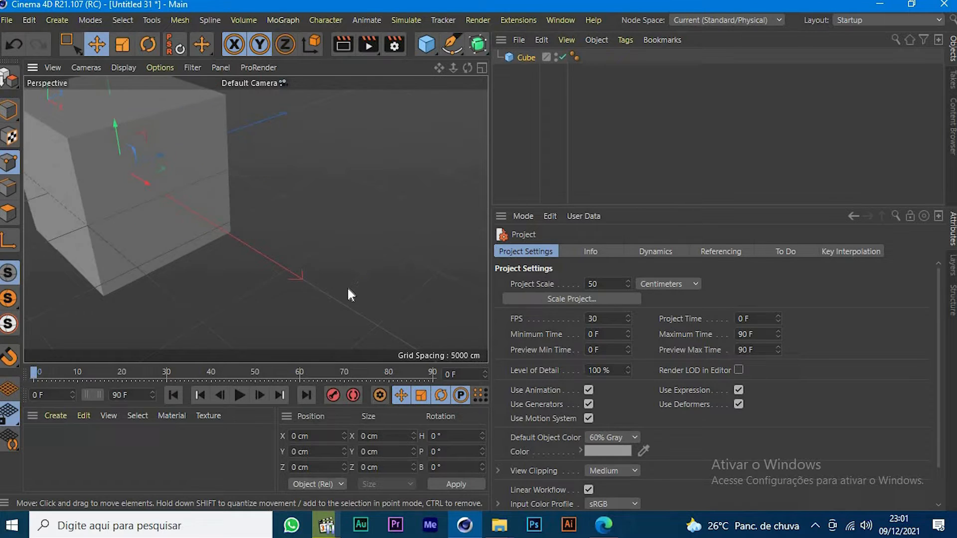
{"action": "scroll", "coordinate": [348, 290], "scroll_direction": "down", "scroll_amount": 2}
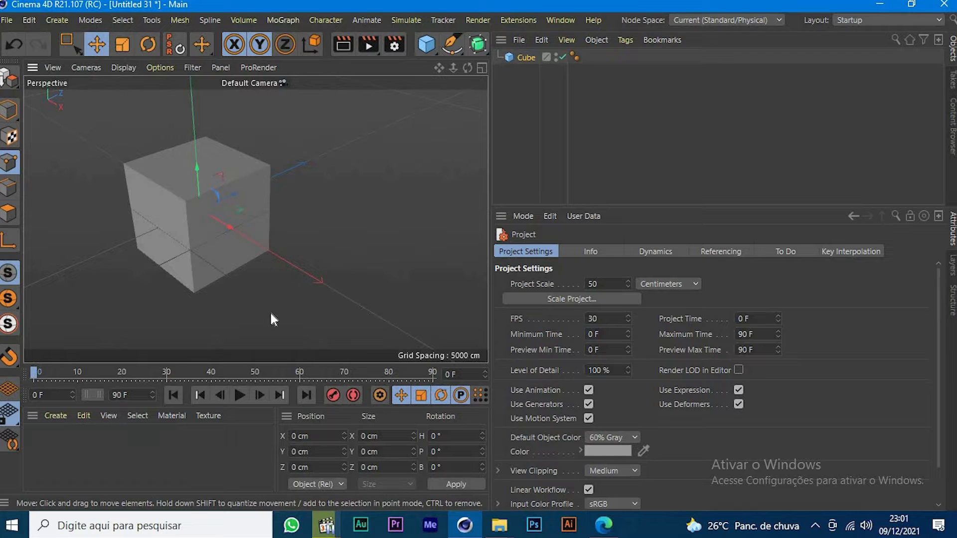
Set the project scale to 1 centimeter and check the cube's size in the viewport
{"action": "left_click_drag", "start_coordinate": [600, 284], "coordinate": [477, 295]}
{"action": "type", "text": "1"}
{"action": "key", "text": "Return"}
{"action": "scroll", "coordinate": [357, 225], "scroll_direction": "down", "scroll_amount": 3}
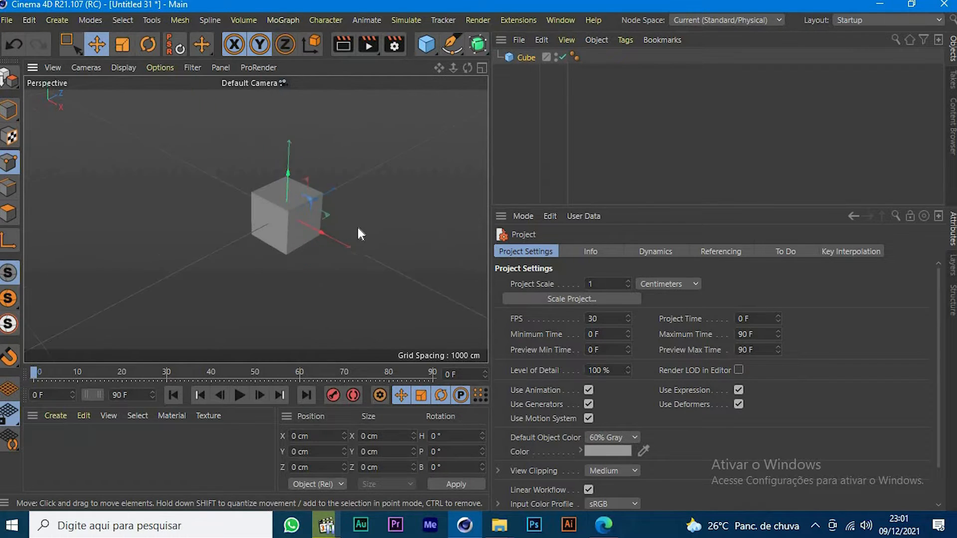
{"action": "scroll", "coordinate": [281, 229], "scroll_direction": "up", "scroll_amount": 3}
{"action": "scroll", "coordinate": [282, 234], "scroll_direction": "up", "scroll_amount": 2}
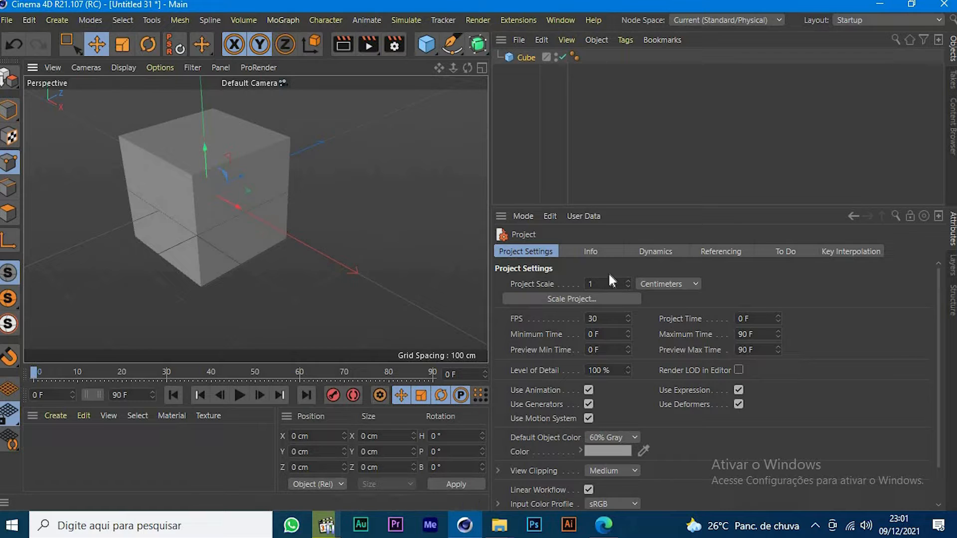
Try millimeters as the project scale unit and switch it back to centimeters
{"action": "left_click", "coordinate": [651, 286]}
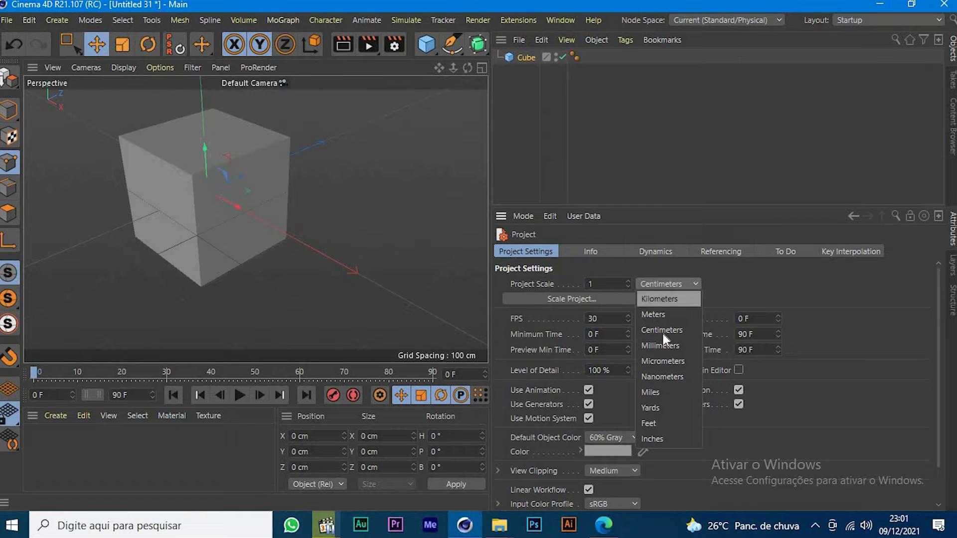
{"action": "left_click", "coordinate": [664, 343]}
{"action": "left_click", "coordinate": [656, 286]}
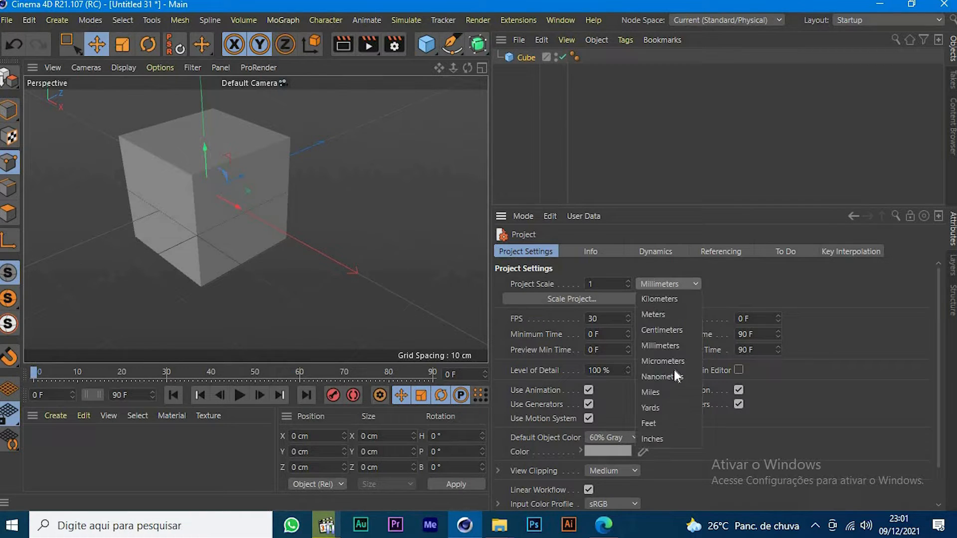
{"action": "left_click", "coordinate": [675, 346]}
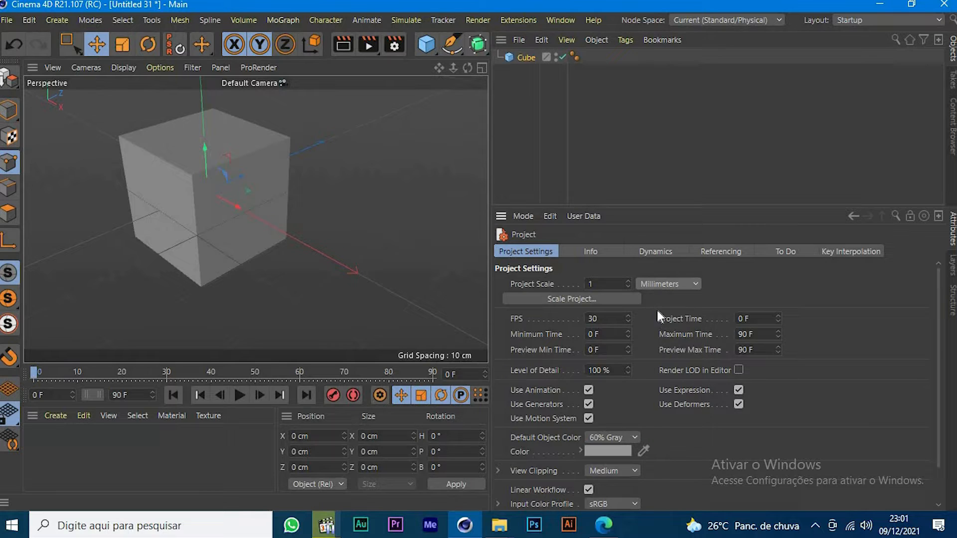
{"action": "left_click", "coordinate": [656, 283]}
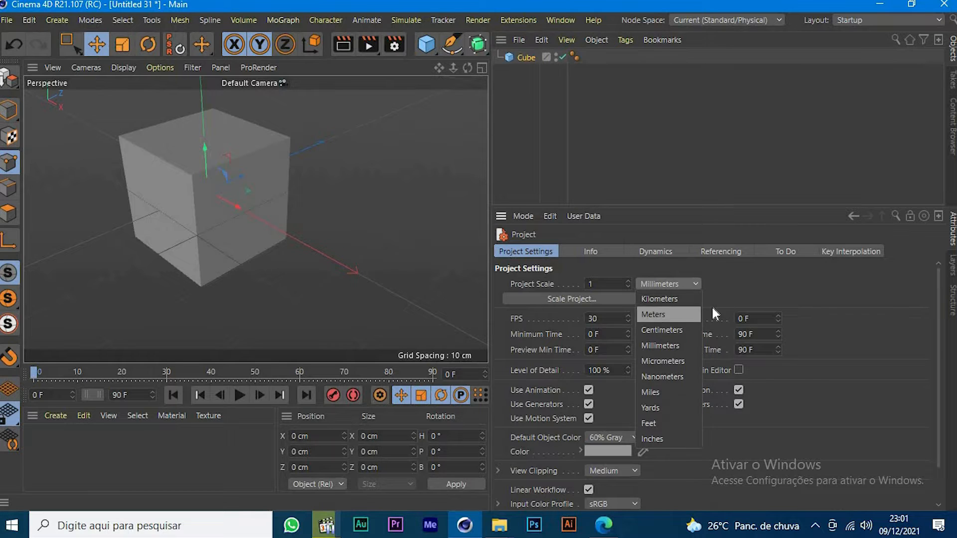
{"action": "left_click", "coordinate": [672, 330]}
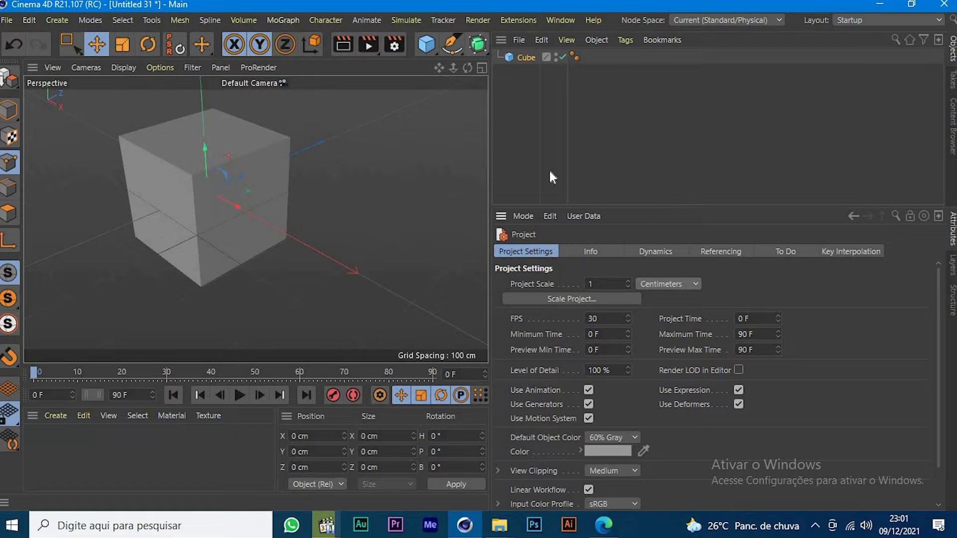
Scale the project from 1 to a target scale of 10 centimeters and inspect the enlarged cube
{"action": "left_click", "coordinate": [426, 44]}
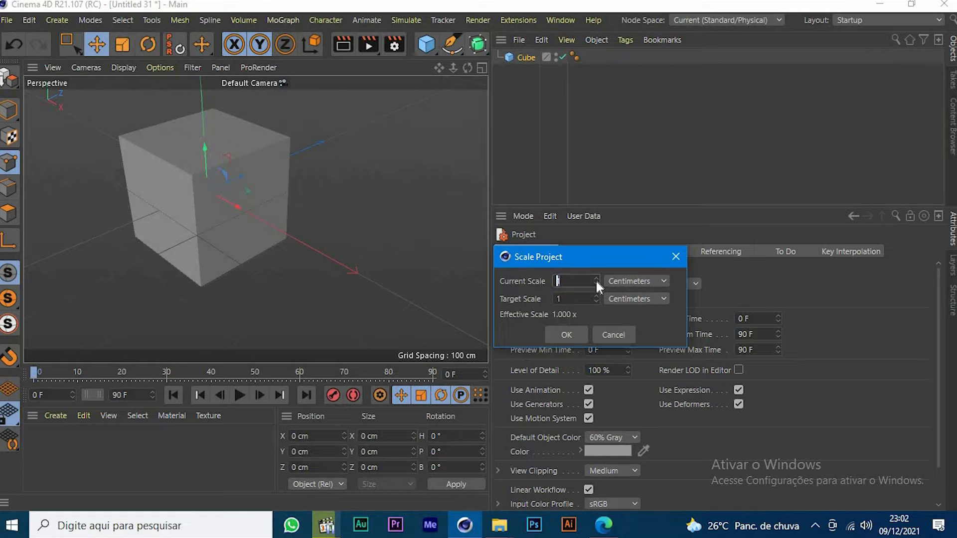
{"action": "key", "text": "Tab"}
{"action": "type", "text": "10"}
{"action": "left_click", "coordinate": [565, 334]}
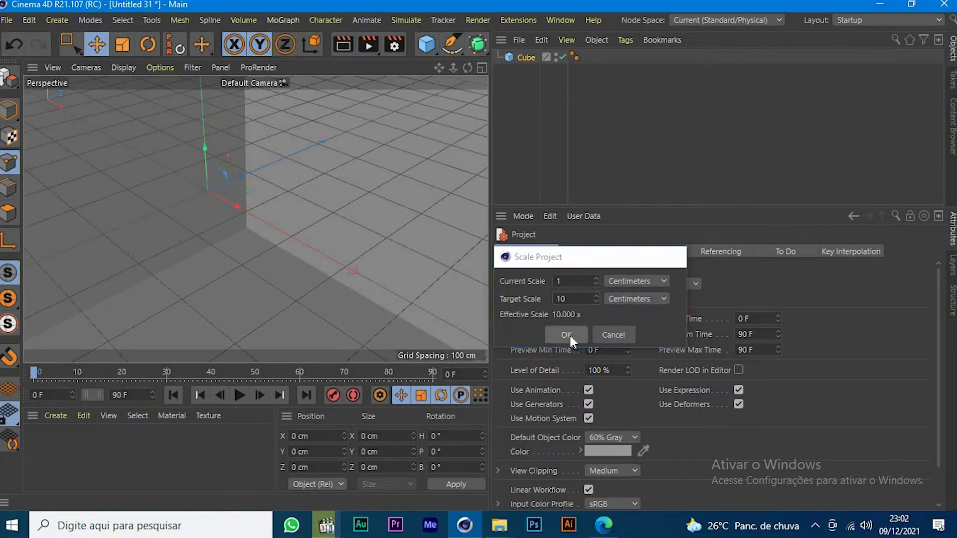
{"action": "scroll", "coordinate": [400, 196], "scroll_direction": "down", "scroll_amount": 3}
{"action": "scroll", "coordinate": [396, 207], "scroll_direction": "down", "scroll_amount": 2}
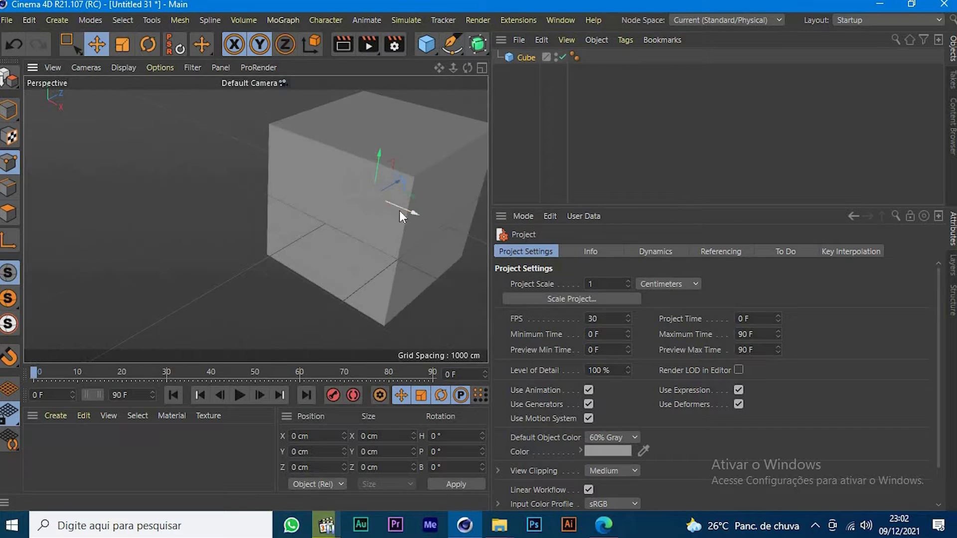
{"action": "scroll", "coordinate": [399, 210], "scroll_direction": "up", "scroll_amount": 6}
{"action": "scroll", "coordinate": [302, 213], "scroll_direction": "down", "scroll_amount": 10}
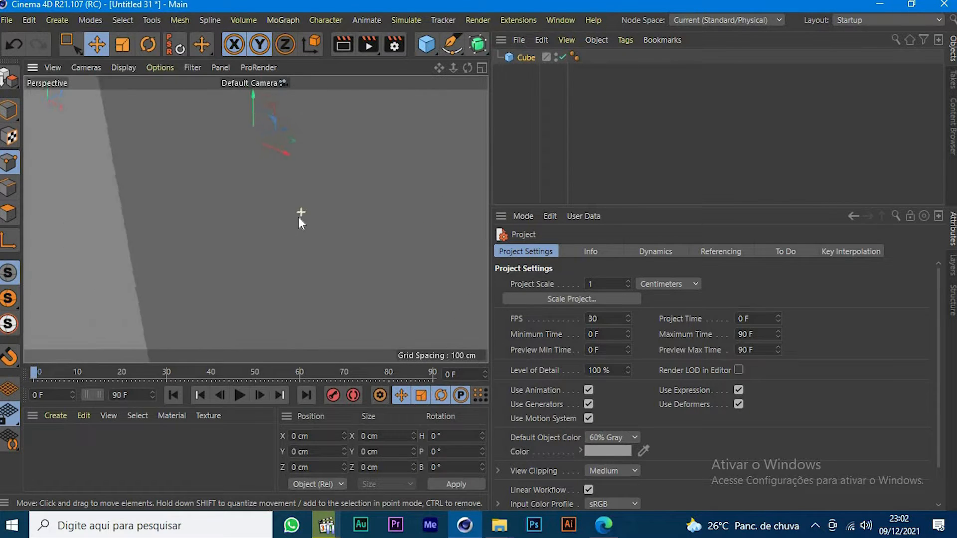
{"action": "scroll", "coordinate": [433, 74], "scroll_direction": "down", "scroll_amount": 5}
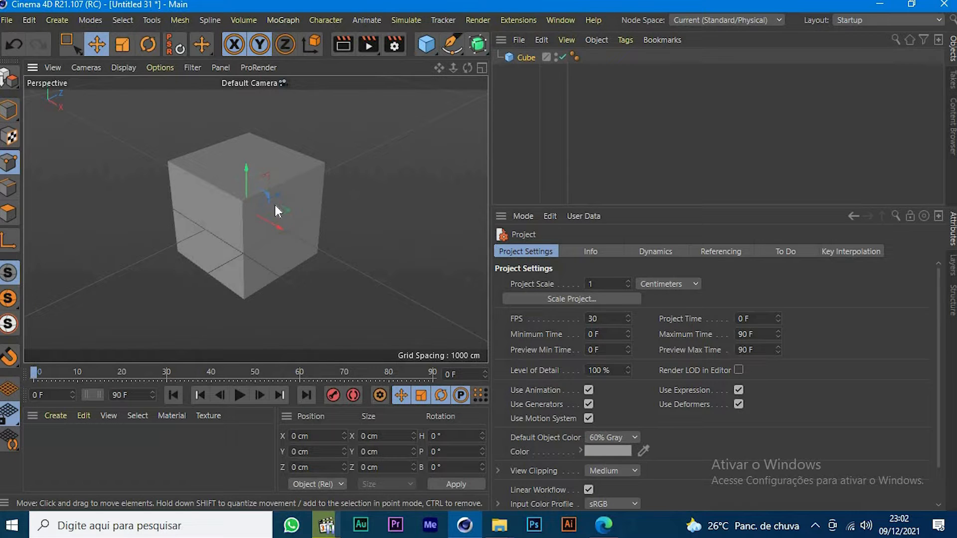
Scale the project down from a current scale of 10 to a target scale of 1 centimeter and inspect the cube
{"action": "left_click", "coordinate": [629, 299]}
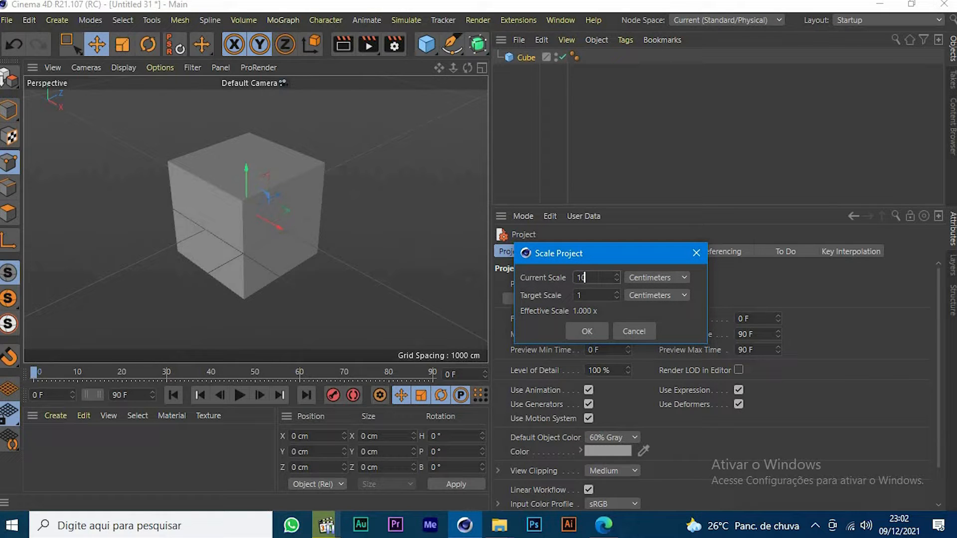
{"action": "left_click", "coordinate": [585, 330]}
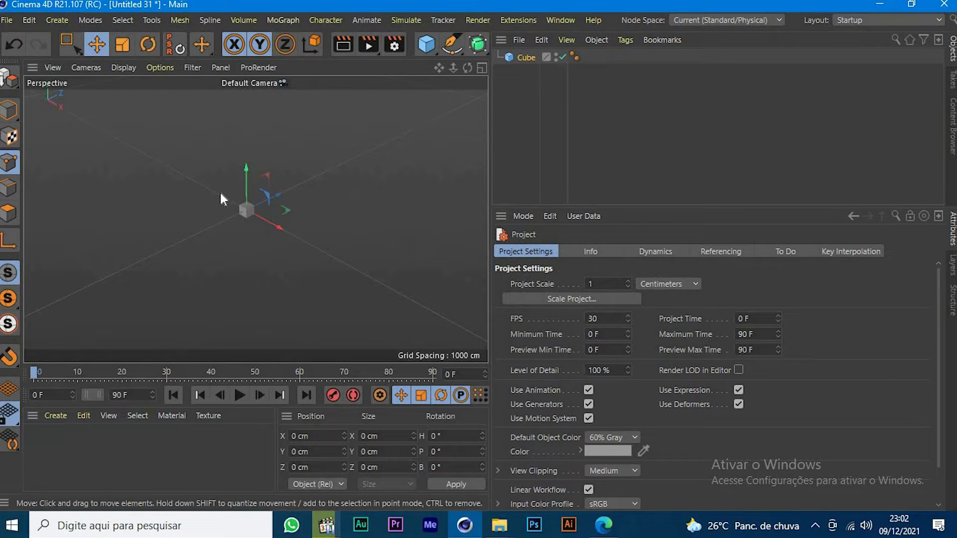
{"action": "scroll", "coordinate": [286, 225], "scroll_direction": "up", "scroll_amount": 5}
{"action": "scroll", "coordinate": [286, 225], "scroll_direction": "down", "scroll_amount": 4}
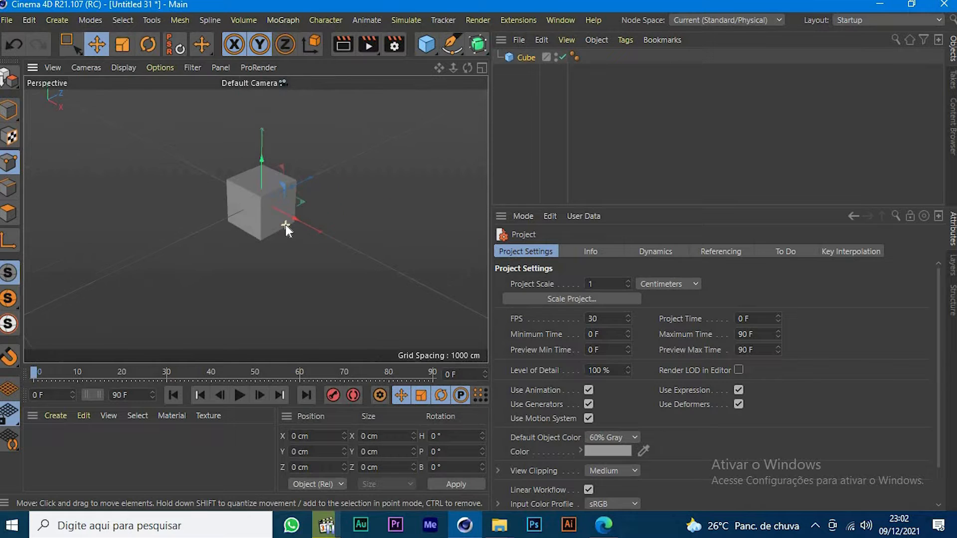
{"action": "scroll", "coordinate": [306, 205], "scroll_direction": "up", "scroll_amount": 3}
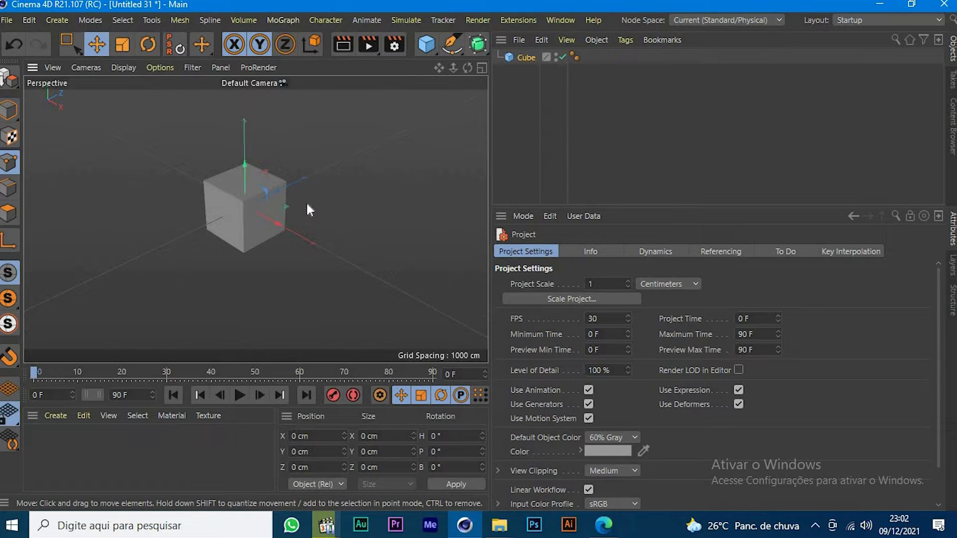
{"action": "scroll", "coordinate": [324, 252], "scroll_direction": "up", "scroll_amount": 5}
{"action": "scroll", "coordinate": [327, 229], "scroll_direction": "down", "scroll_amount": 2}
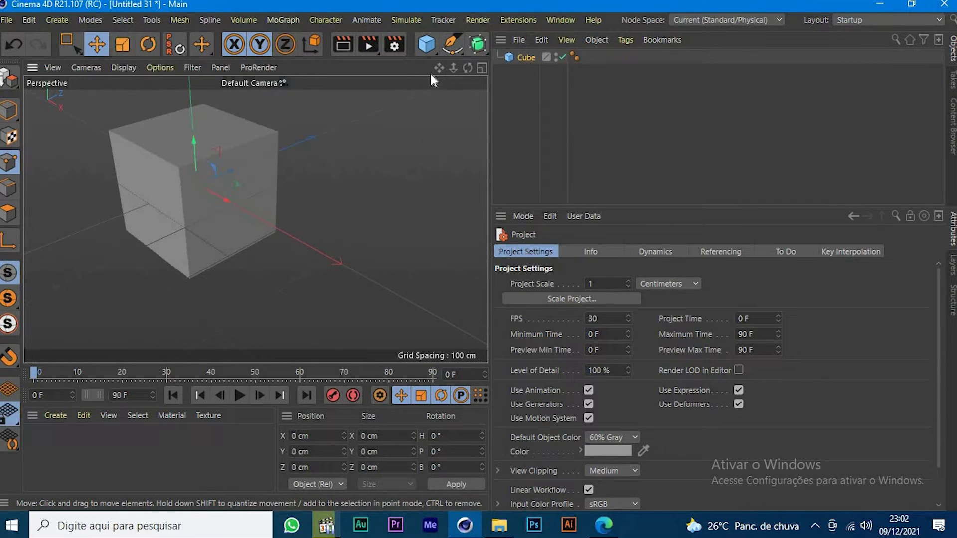
Undo the last change and reframe the cube in the viewport
{"action": "left_click_drag", "start_coordinate": [438, 69], "coordinate": [461, 98]}
{"action": "key", "text": "ctrl+z"}
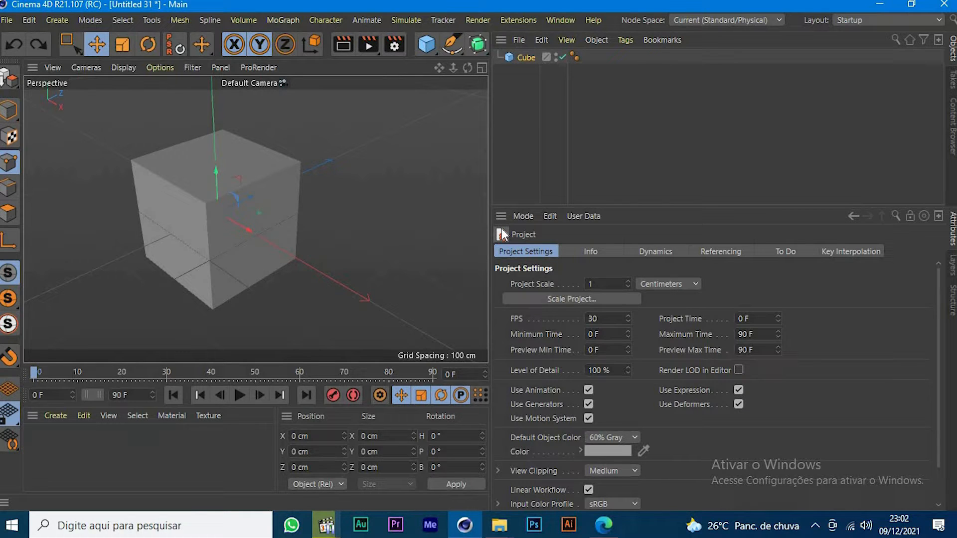
{"action": "scroll", "coordinate": [286, 220], "scroll_direction": "down", "scroll_amount": 10}
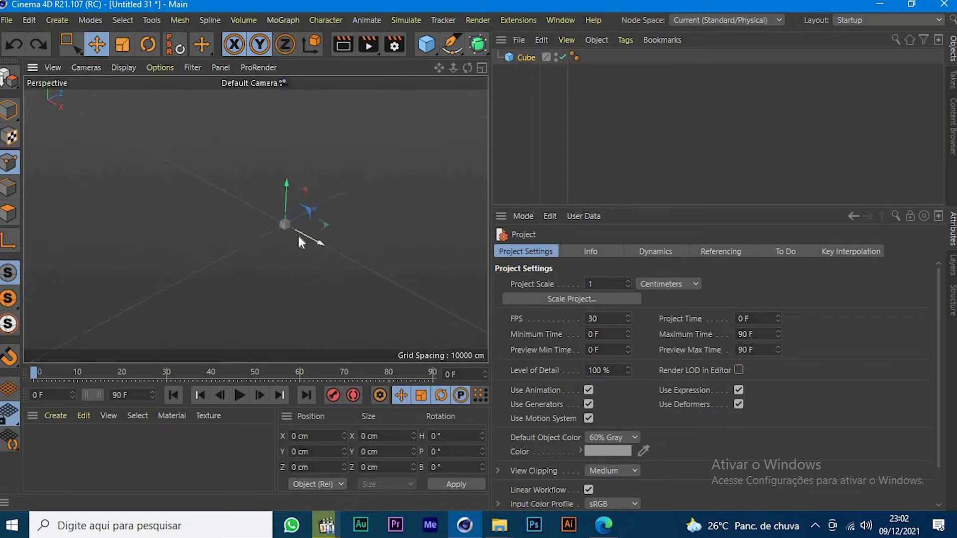
{"action": "scroll", "coordinate": [299, 242], "scroll_direction": "up", "scroll_amount": 10}
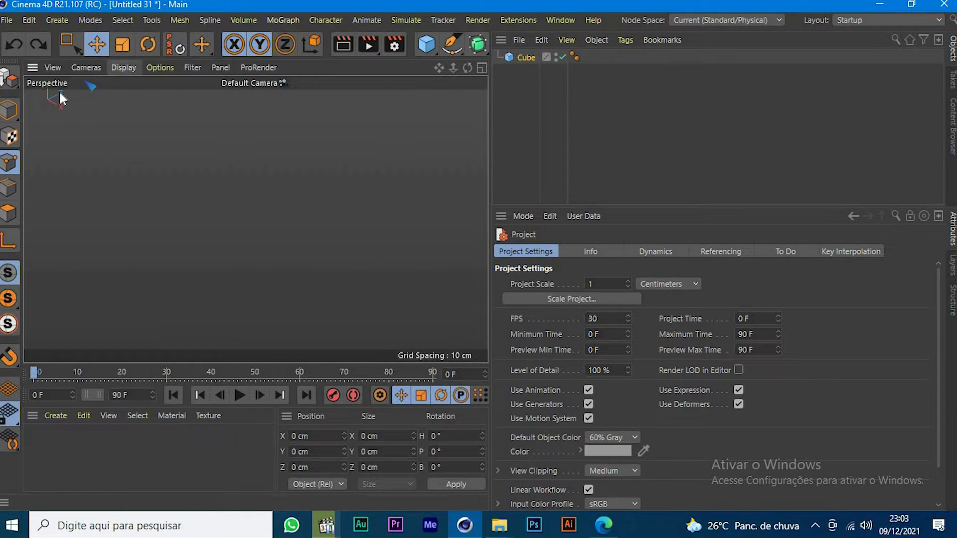
{"action": "left_click", "coordinate": [122, 70]}
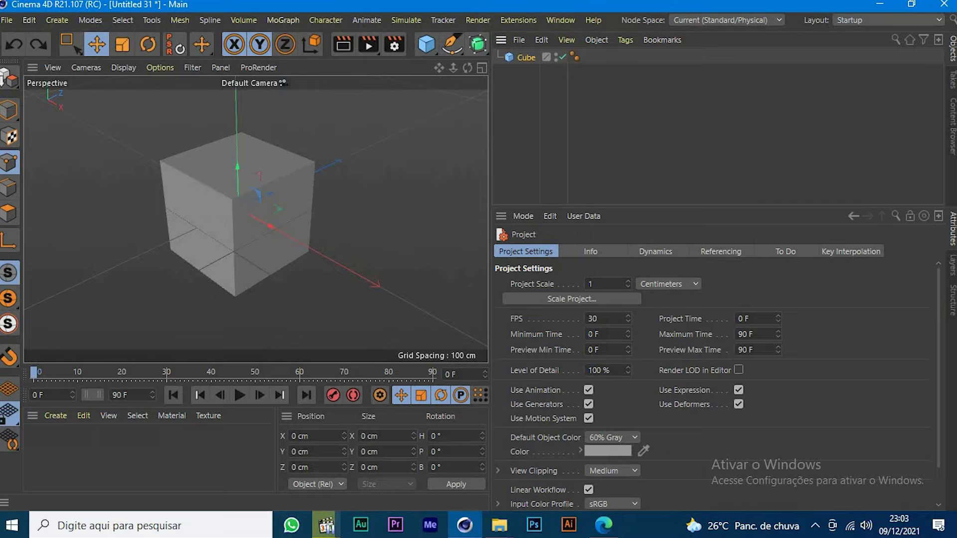
Widen the viewport area and open the project file arquivo 01.c4d
{"action": "left_click", "coordinate": [602, 319]}
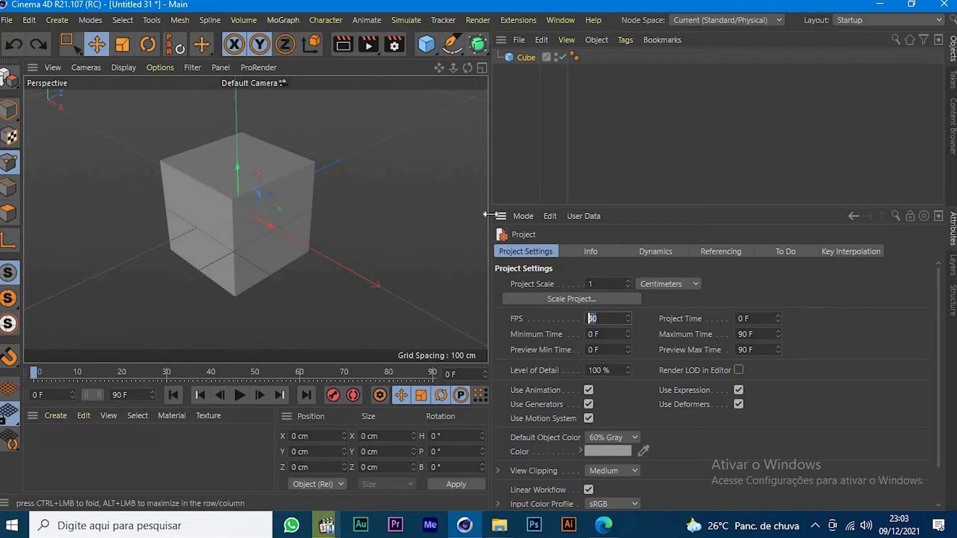
{"action": "left_click_drag", "start_coordinate": [552, 216], "coordinate": [590, 217]}
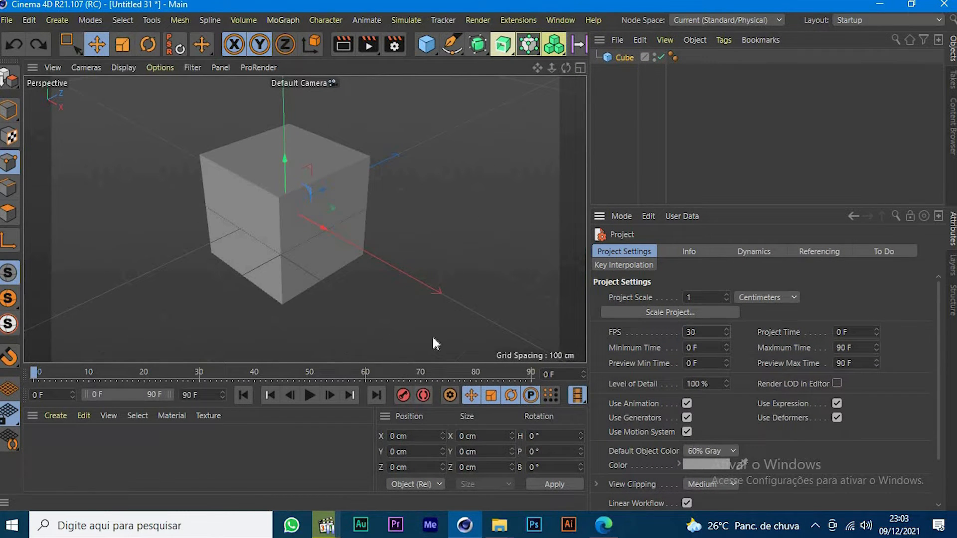
{"action": "left_click", "coordinate": [9, 21]}
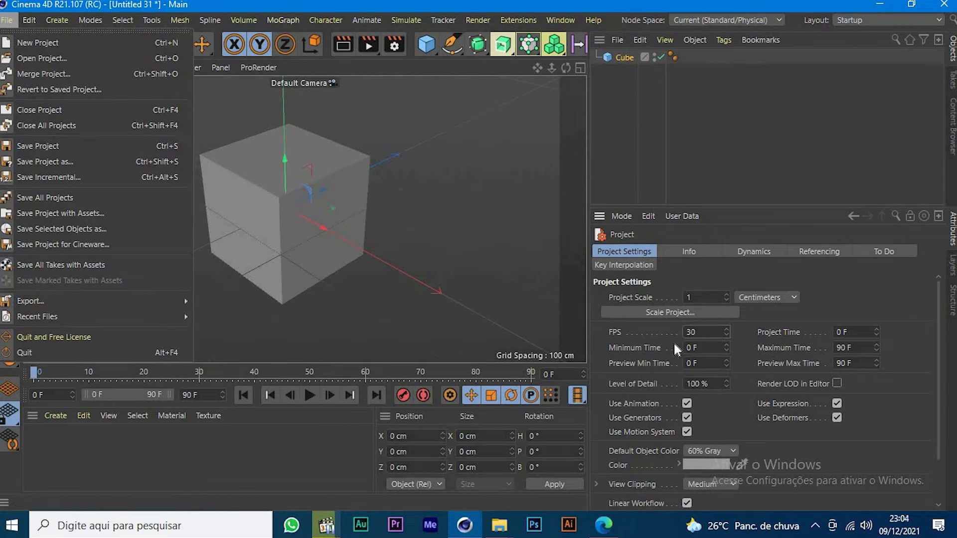
{"action": "left_click", "coordinate": [23, 59]}
{"action": "double_click", "coordinate": [222, 141]}
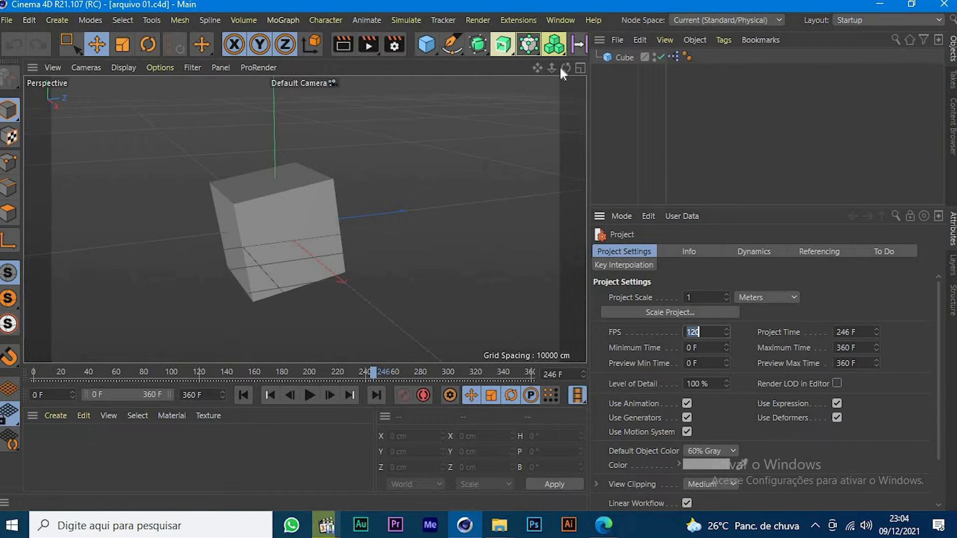
Set the project frame rate to 30 FPS and play the cube animation from the first frame
{"action": "left_click_drag", "start_coordinate": [539, 68], "coordinate": [536, 40]}
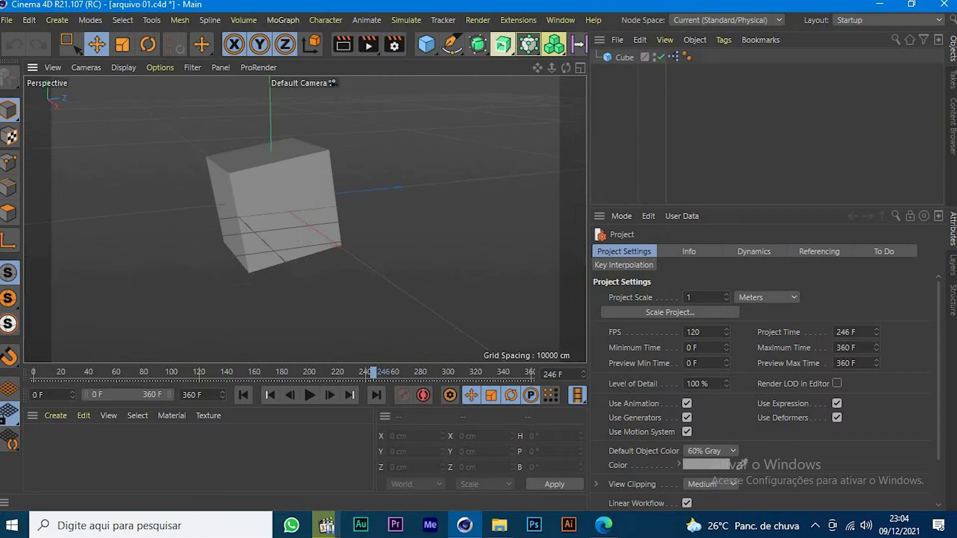
{"action": "left_click_drag", "start_coordinate": [702, 332], "coordinate": [601, 330]}
{"action": "type", "text": "30"}
{"action": "key", "text": "Return"}
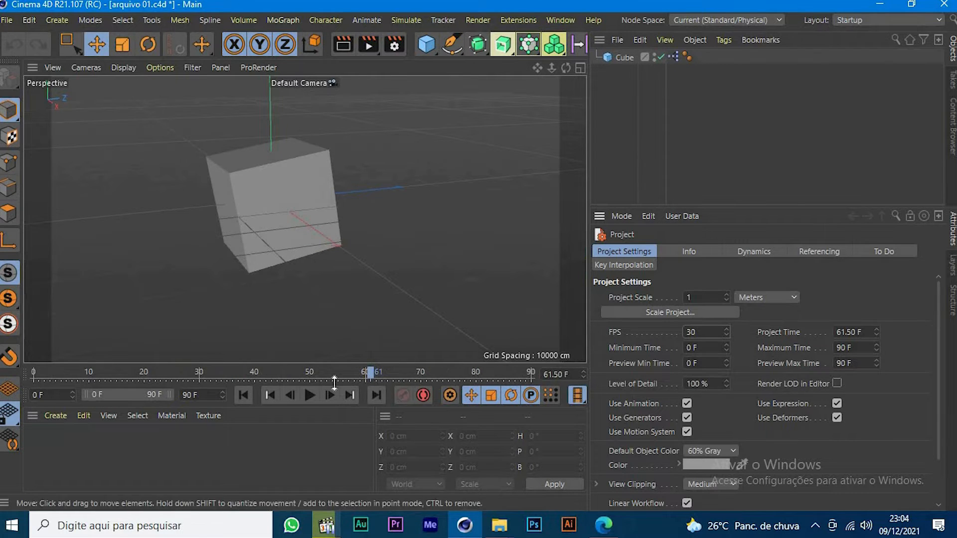
{"action": "left_click", "coordinate": [243, 395]}
{"action": "left_click", "coordinate": [310, 395]}
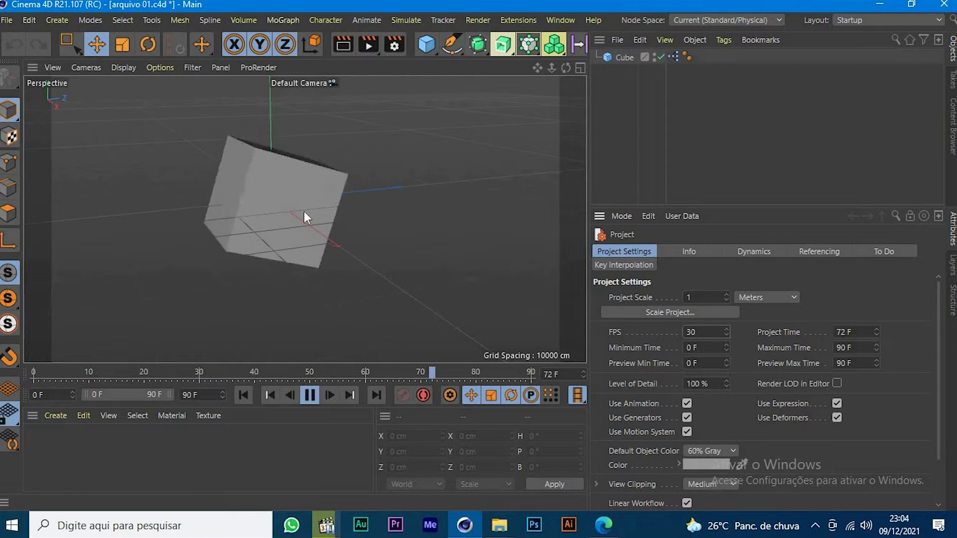
Set the frame rate to 10 FPS while the cube animation is playing
{"action": "left_click", "coordinate": [691, 332]}
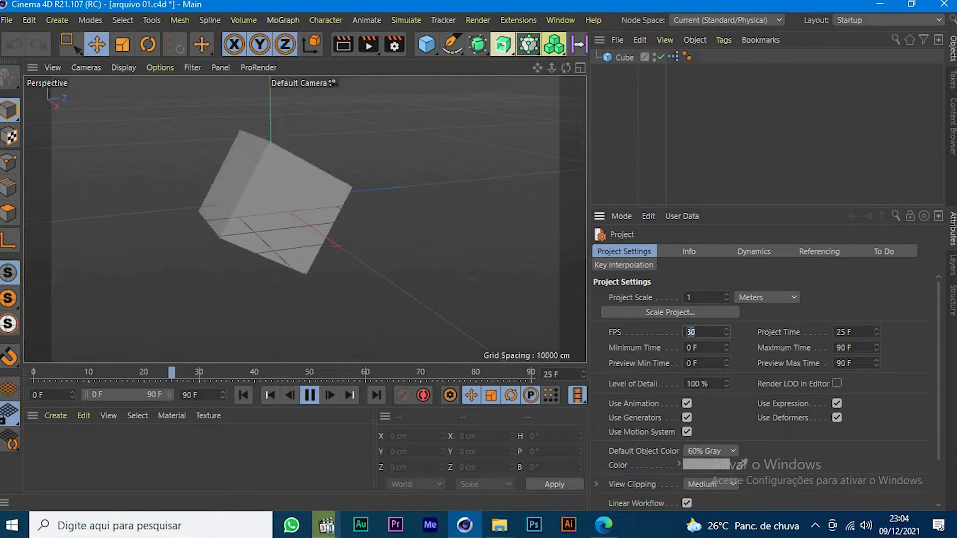
{"action": "type", "text": "10"}
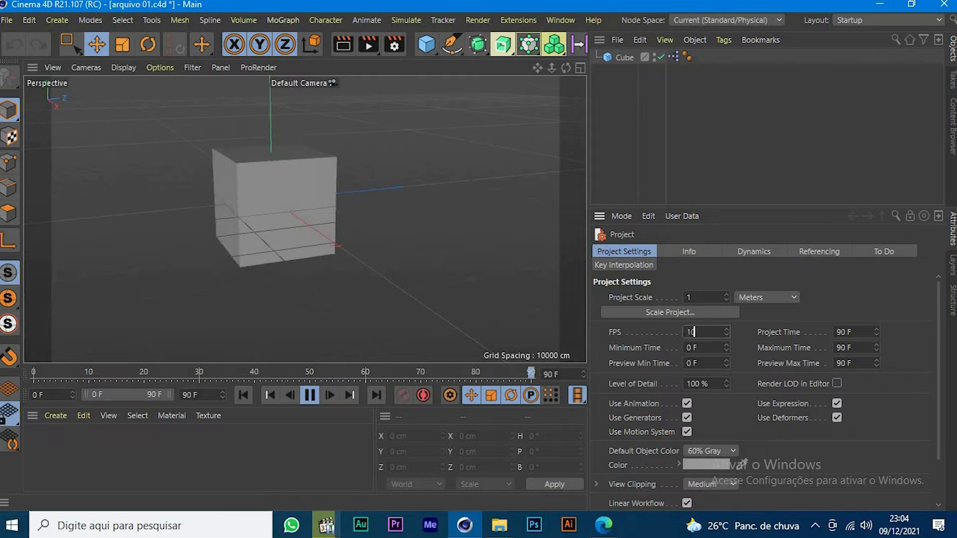
{"action": "key", "text": "Return"}
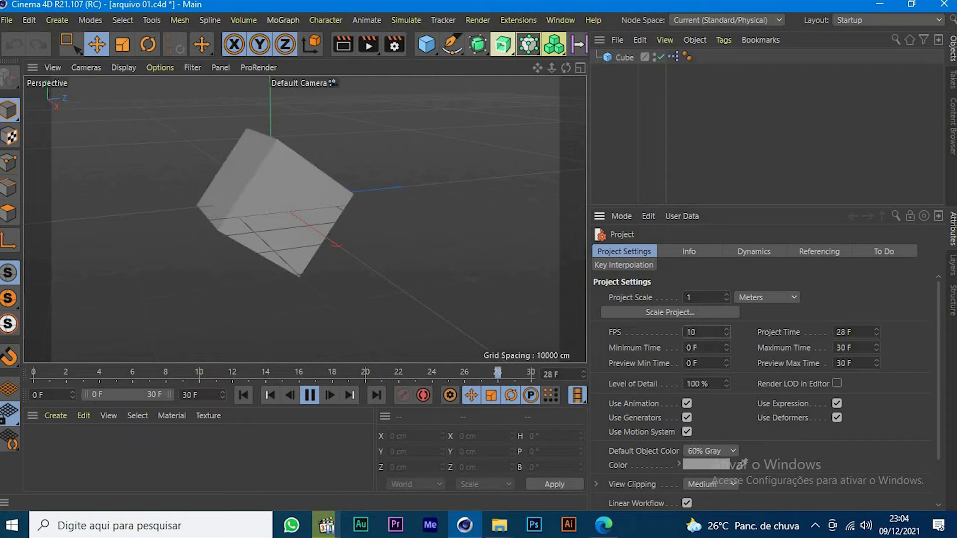
Compare playback at other frame rates by setting FPS to 30 and then to 120
{"action": "left_click_drag", "start_coordinate": [700, 333], "coordinate": [605, 348]}
{"action": "type", "text": "30"}
{"action": "key", "text": "Return"}
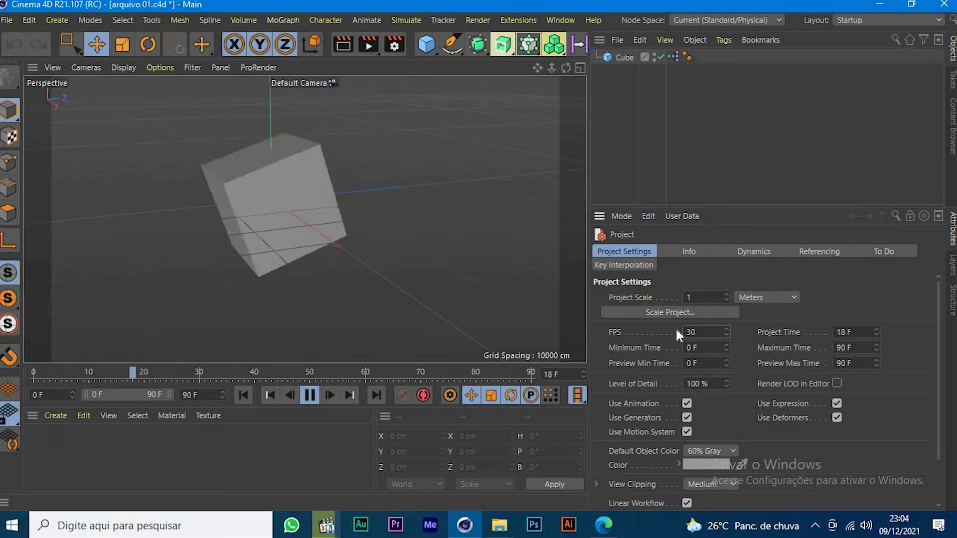
{"action": "left_click_drag", "start_coordinate": [694, 332], "coordinate": [537, 361]}
{"action": "type", "text": "120"}
{"action": "key", "text": "Return"}
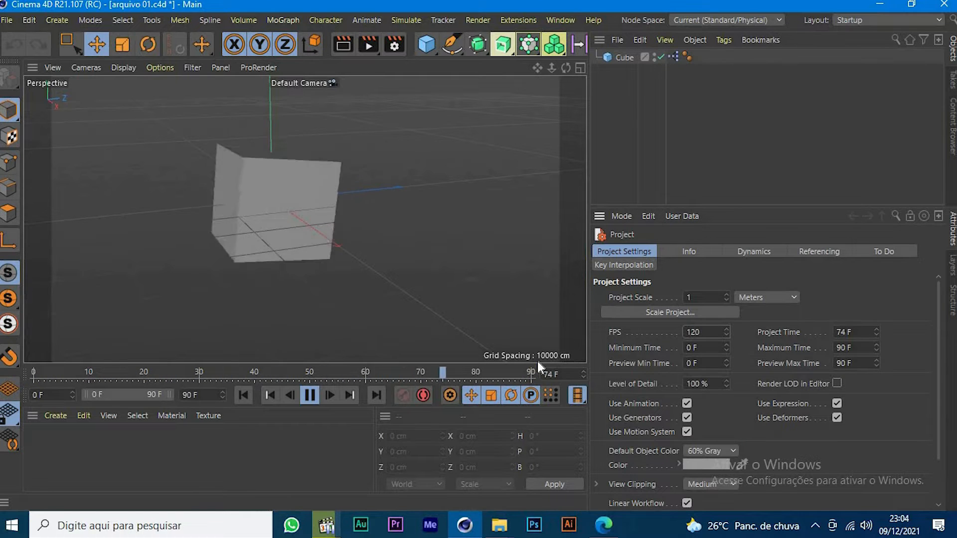
Stop the animation playback and set the project frame rate to 10 FPS
{"action": "left_click", "coordinate": [310, 396]}
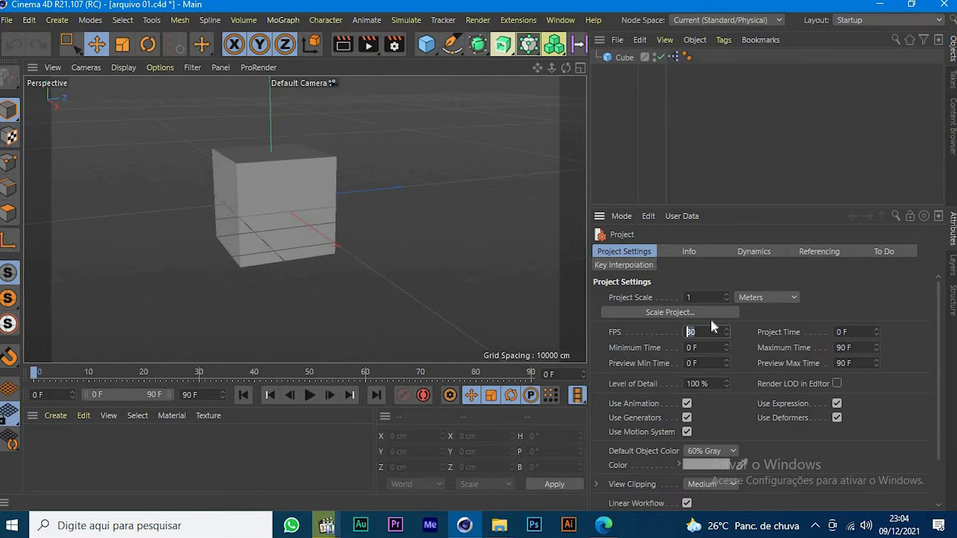
{"action": "left_click_drag", "start_coordinate": [697, 332], "coordinate": [644, 343]}
{"action": "type", "text": "10"}
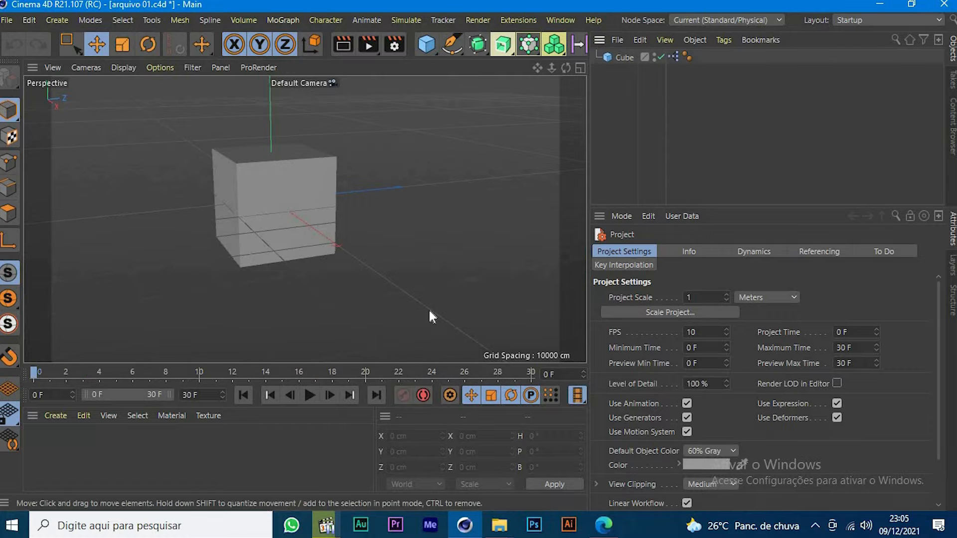
Play the cube animation and set the project frame rate to 14 FPS during playback
{"action": "left_click", "coordinate": [305, 395]}
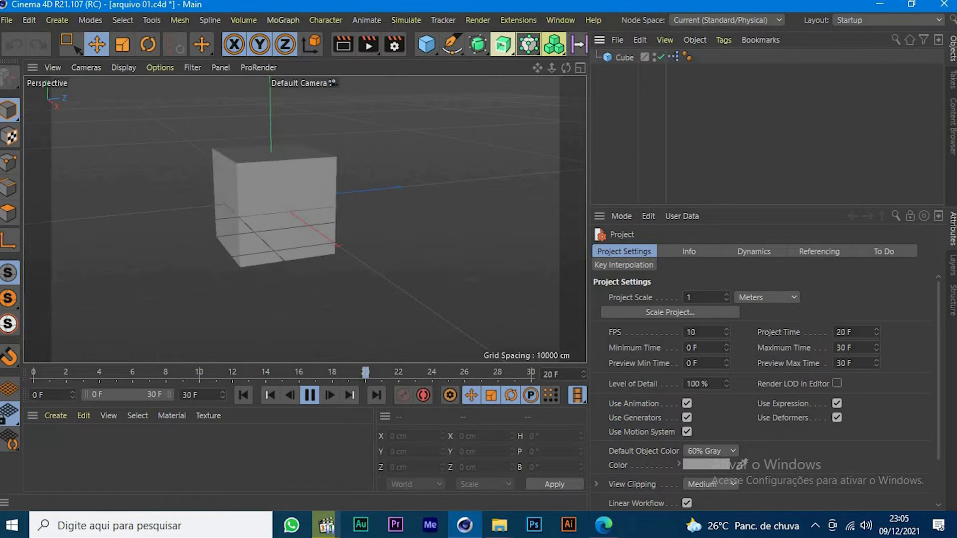
{"action": "left_click_drag", "start_coordinate": [699, 332], "coordinate": [653, 319]}
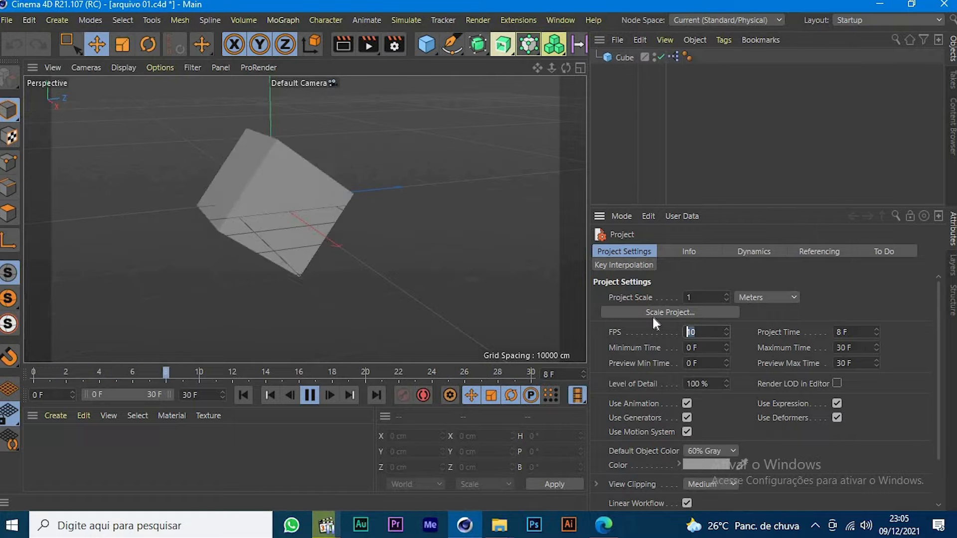
{"action": "type", "text": "14"}
{"action": "key", "text": "Return"}
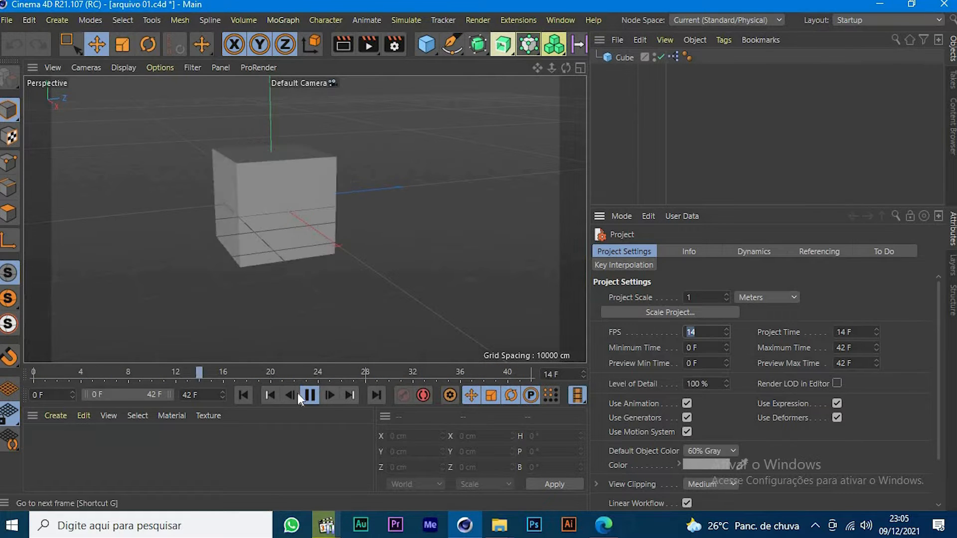
Stop playback, return to the first frame and set the project frame rate to 30 FPS
{"action": "left_click", "coordinate": [309, 395]}
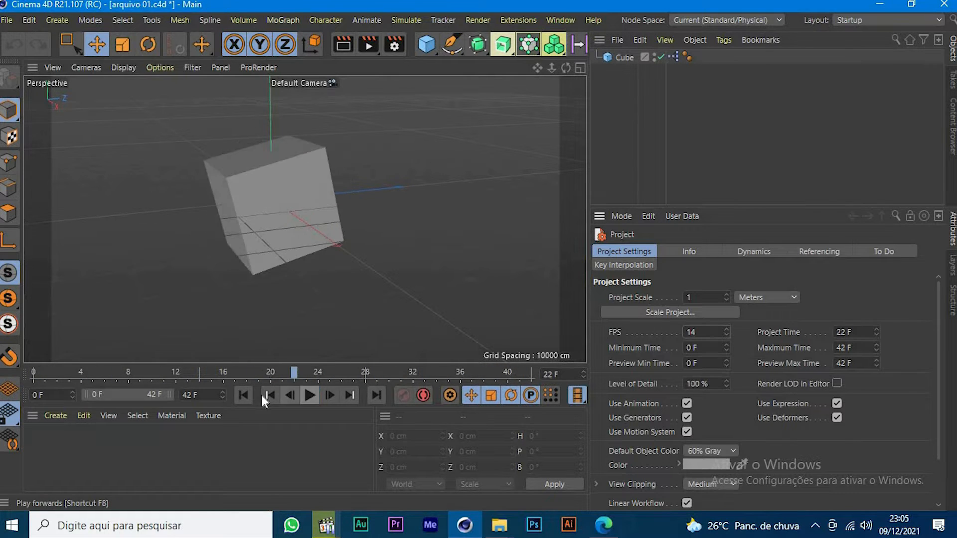
{"action": "left_click", "coordinate": [243, 395]}
{"action": "double_click", "coordinate": [690, 335]}
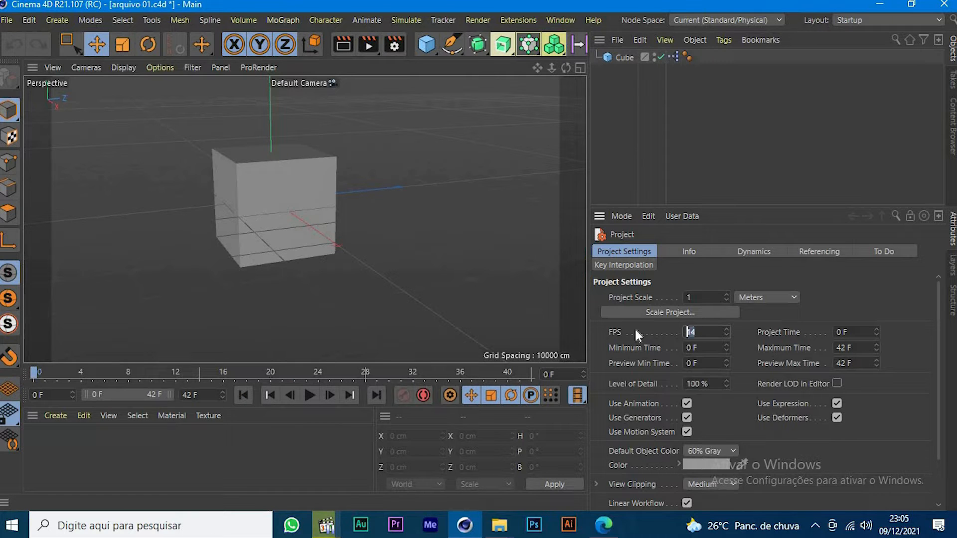
{"action": "type", "text": "30"}
{"action": "key", "text": "Return"}
{"action": "key", "text": "Tab"}
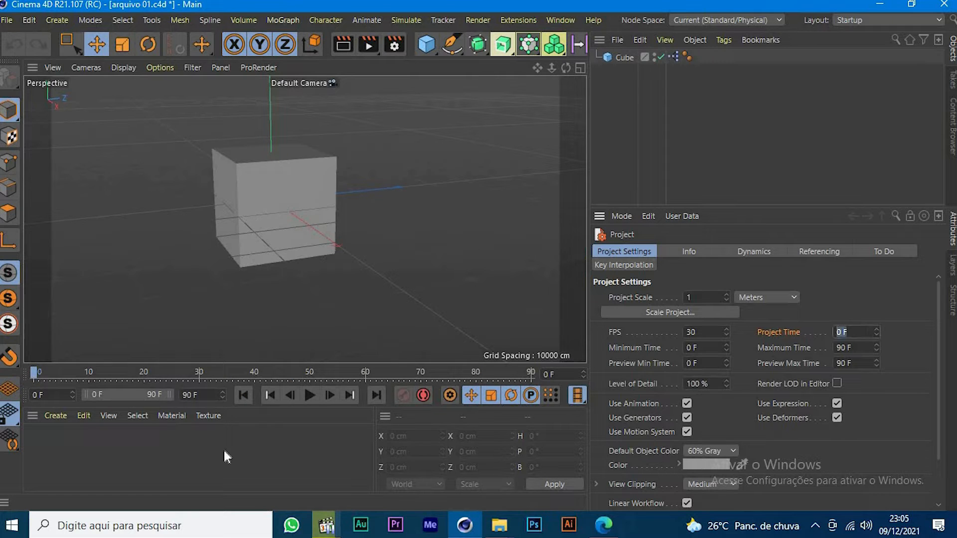
Scrub the playhead along the timeline and set Project Time to frame 24
{"action": "mouse_move", "coordinate": [34, 376]}
{"action": "left_mouse_down"}
{"action": "mouse_move", "coordinate": [555, 380]}
{"action": "mouse_move", "coordinate": [124, 366]}
{"action": "mouse_move", "coordinate": [34, 375]}
{"action": "left_mouse_up"}
{"action": "left_click_drag", "start_coordinate": [191, 374], "coordinate": [32, 386]}
{"action": "left_click_drag", "start_coordinate": [850, 332], "coordinate": [779, 324]}
{"action": "type", "text": "24"}
{"action": "key", "text": "Return"}
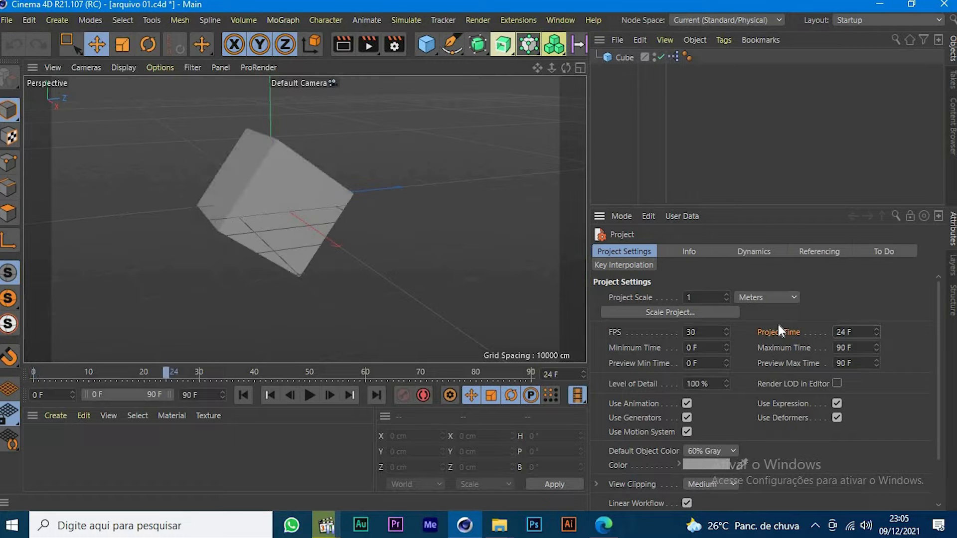
Set Project Time to frame 30 and then to frame 45
{"action": "mouse_move", "coordinate": [169, 373]}
{"action": "left_mouse_down"}
{"action": "mouse_move", "coordinate": [27, 369]}
{"action": "mouse_move", "coordinate": [167, 390]}
{"action": "left_mouse_up"}
{"action": "left_click_drag", "start_coordinate": [853, 332], "coordinate": [660, 293]}
{"action": "type", "text": "30"}
{"action": "key", "text": "Return"}
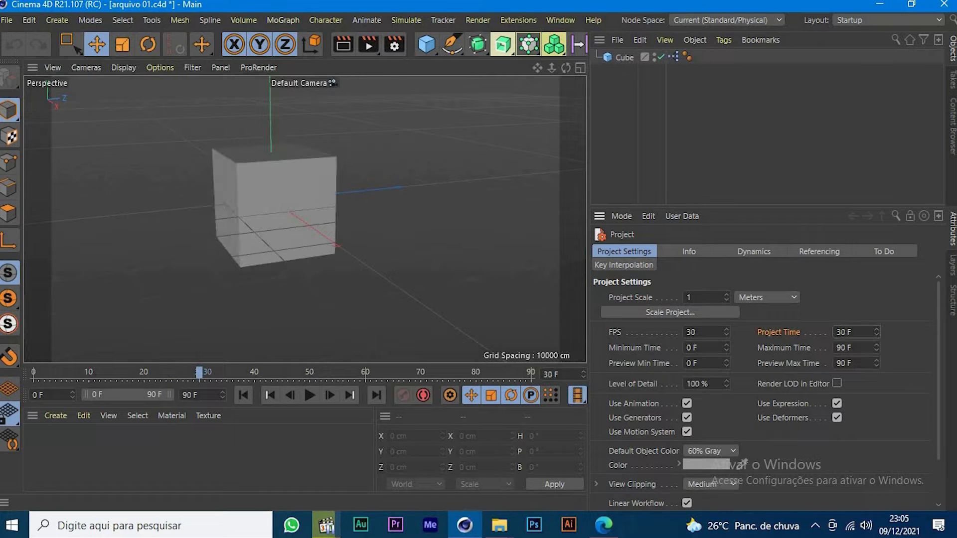
{"action": "left_click_drag", "start_coordinate": [632, 282], "coordinate": [630, 285]}
{"action": "type", "text": "45"}
{"action": "key", "text": "Return"}
Set Project Time back to frame 0
{"action": "left_click_drag", "start_coordinate": [855, 332], "coordinate": [763, 330]}
{"action": "type", "text": "0"}
{"action": "key", "text": "Return"}
{"action": "double_click", "coordinate": [838, 332]}
{"action": "left_click", "coordinate": [628, 348]}
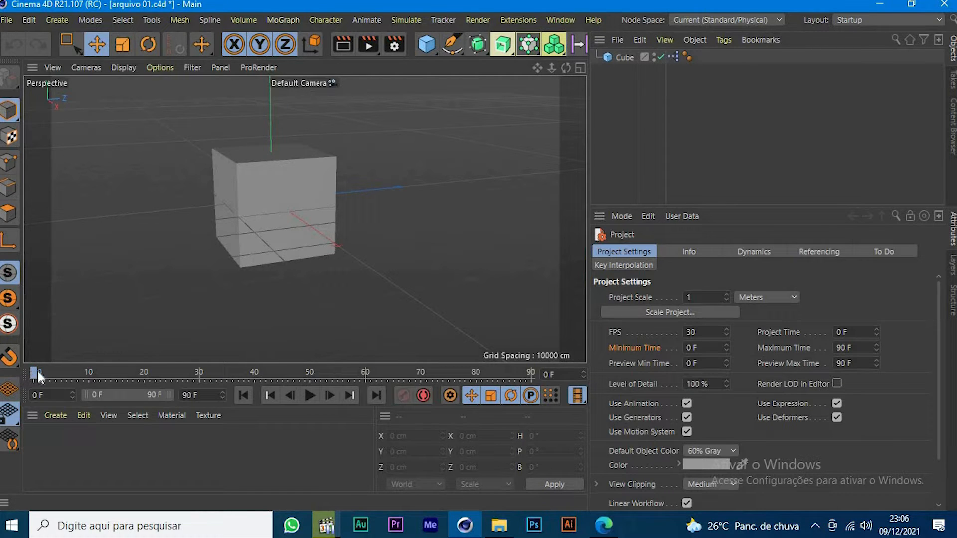
Scrub the playhead across the whole timeline and return it to the first frame
{"action": "left_click_drag", "start_coordinate": [37, 372], "coordinate": [60, 375]}
{"action": "left_click", "coordinate": [243, 395]}
{"action": "left_click_drag", "start_coordinate": [87, 373], "coordinate": [610, 394]}
{"action": "left_click", "coordinate": [33, 371]}
{"action": "left_click_drag", "start_coordinate": [37, 375], "coordinate": [16, 363]}
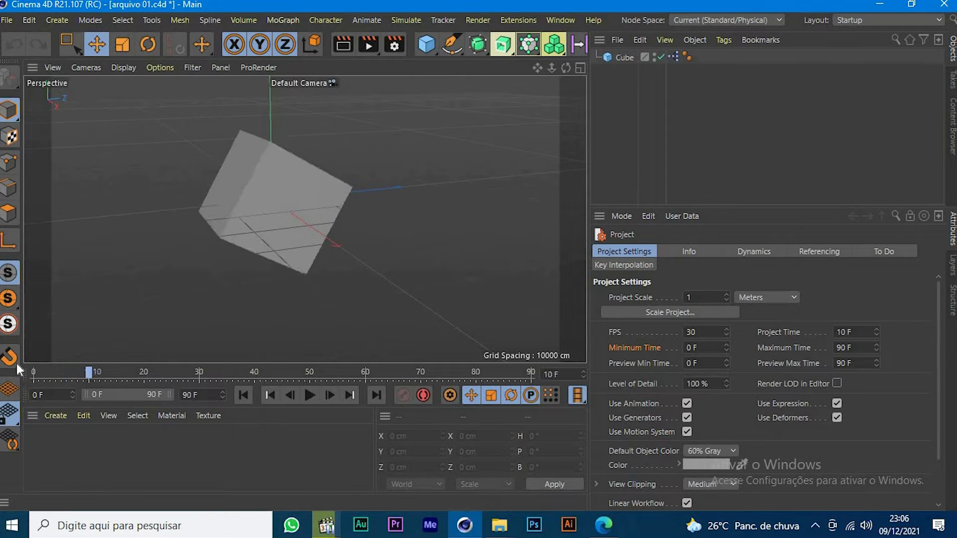
Set Minimum Time to frame 10 and play the animation from that start frame
{"action": "left_click", "coordinate": [703, 348]}
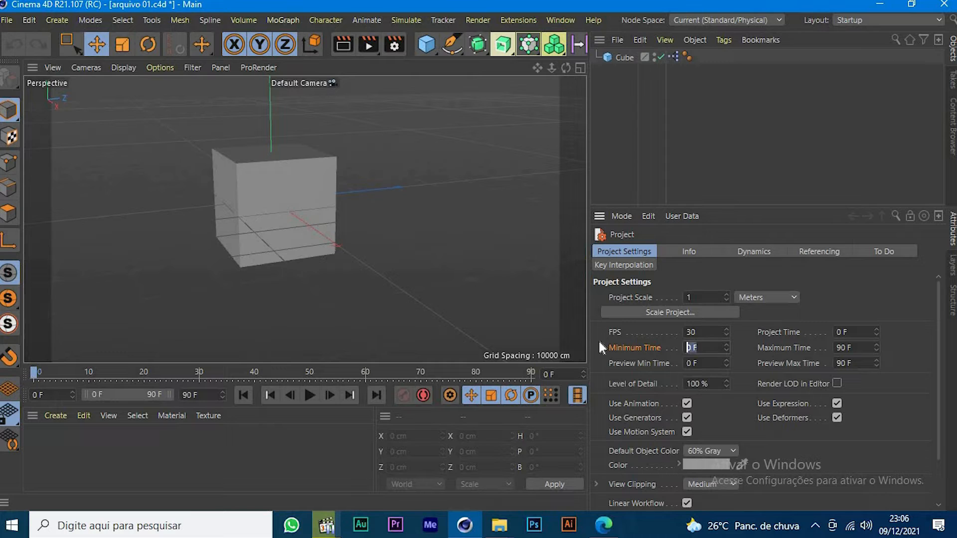
{"action": "type", "text": "10"}
{"action": "key", "text": "Return"}
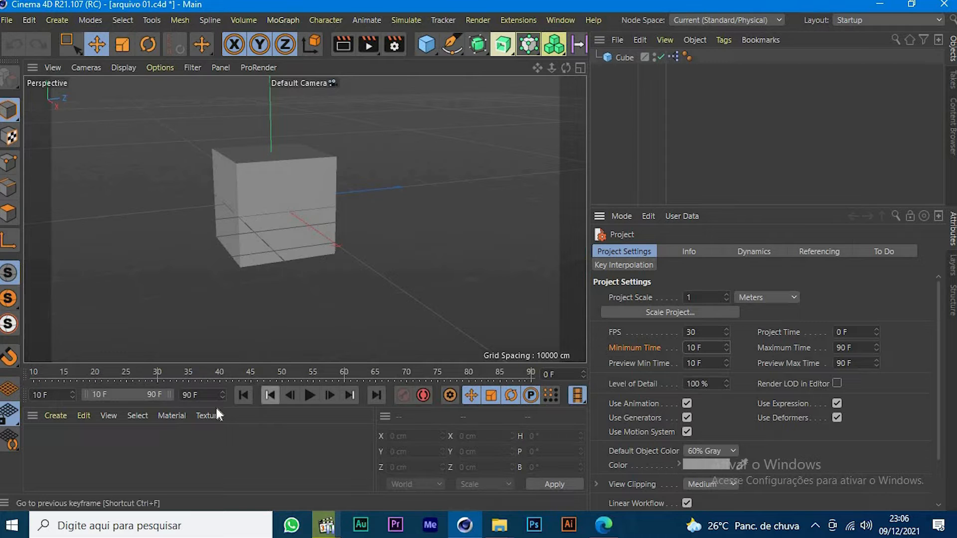
{"action": "left_click", "coordinate": [271, 395]}
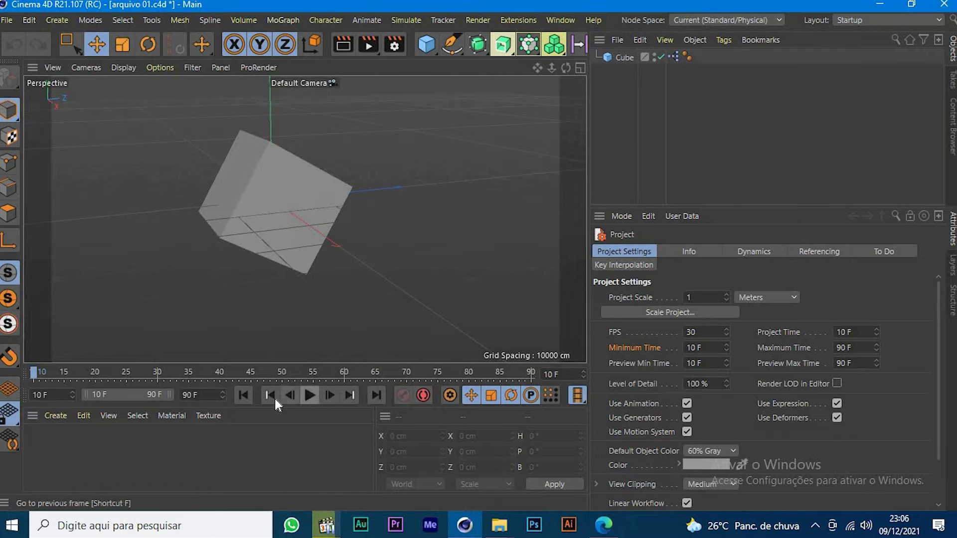
{"action": "left_click", "coordinate": [314, 396]}
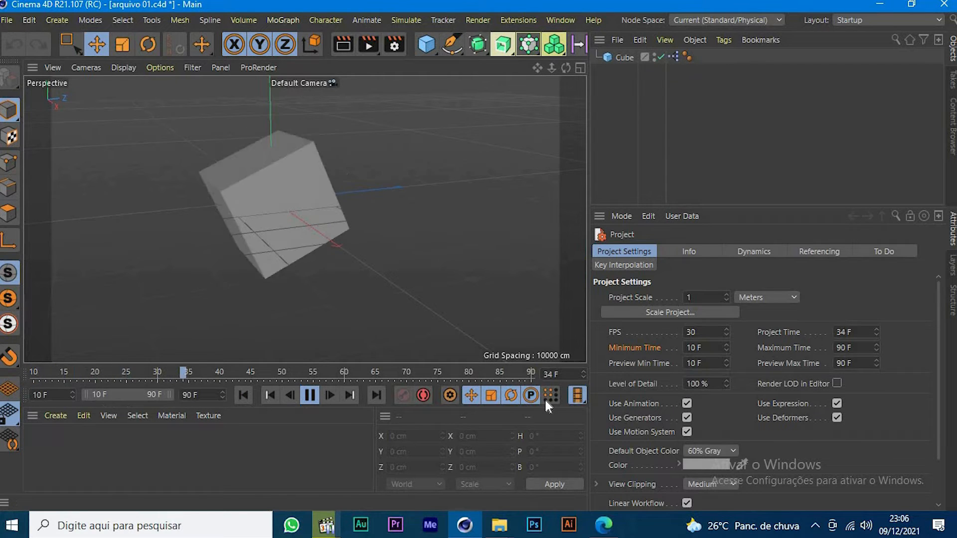
Set Minimum Time to frame 0, extend the preview range back to frame 0 and stop playback
{"action": "left_click_drag", "start_coordinate": [703, 348], "coordinate": [623, 370]}
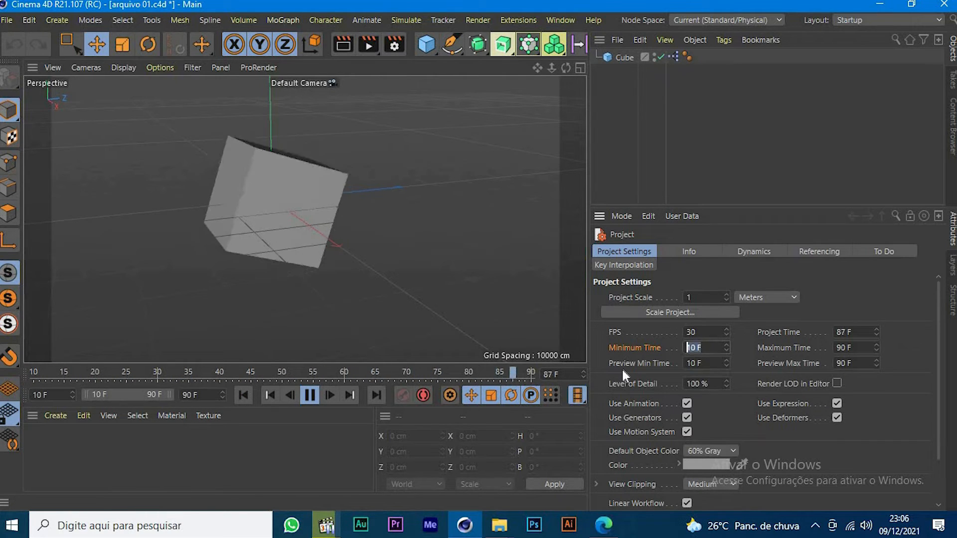
{"action": "type", "text": "0"}
{"action": "key", "text": "Return"}
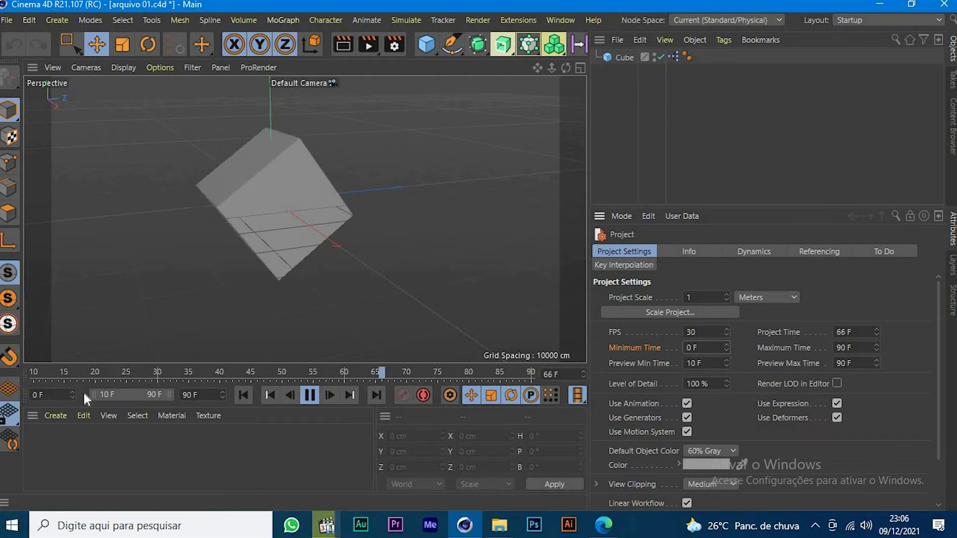
{"action": "left_click_drag", "start_coordinate": [87, 396], "coordinate": [74, 396]}
{"action": "left_click_drag", "start_coordinate": [853, 348], "coordinate": [736, 348]}
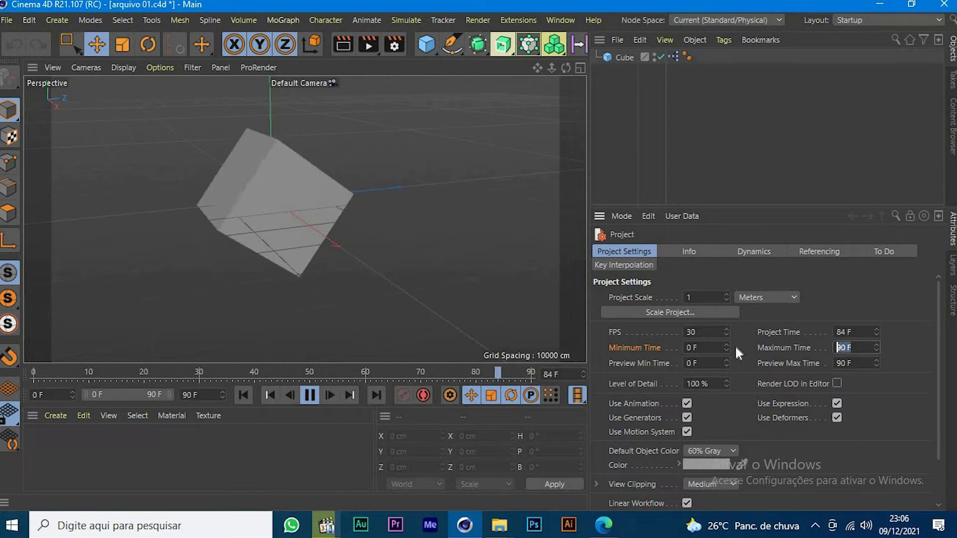
{"action": "left_click", "coordinate": [309, 395]}
Limit the project to frames 10 to 20 with Minimum Time and Maximum Time
{"action": "double_click", "coordinate": [693, 349]}
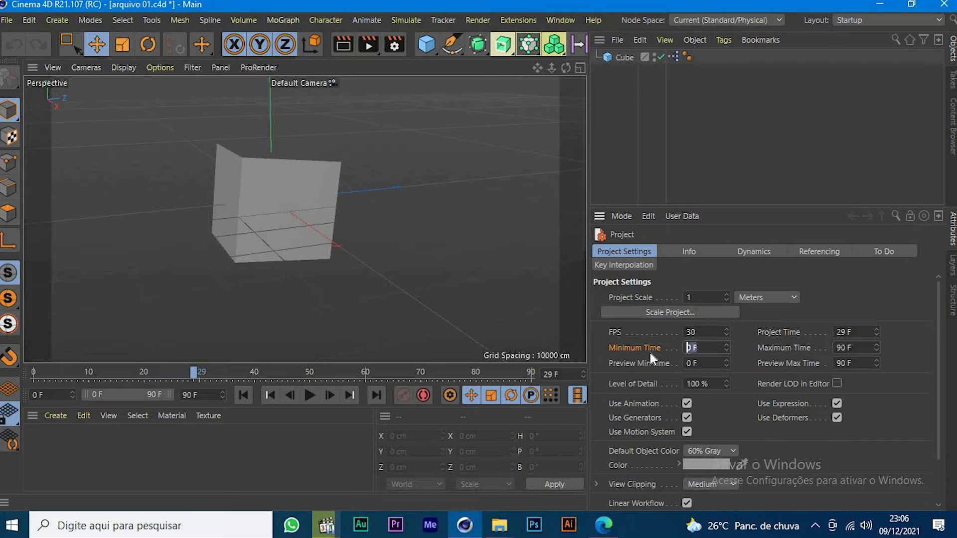
{"action": "type", "text": "10"}
{"action": "key", "text": "Tab"}
{"action": "type", "text": "20"}
{"action": "left_click", "coordinate": [337, 444]}
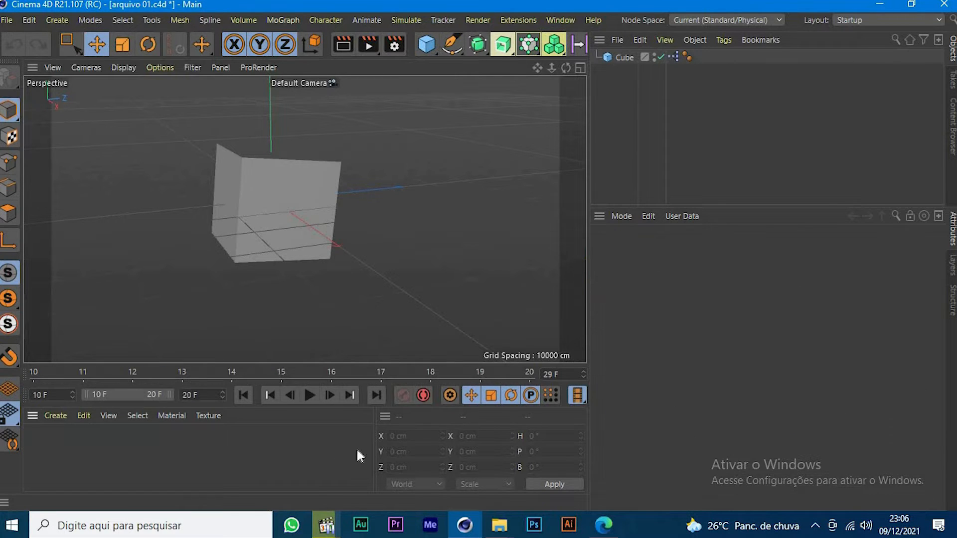
Show the project settings again and scrub through the timeline from frame 10 to frame 20
{"action": "left_click", "coordinate": [600, 216]}
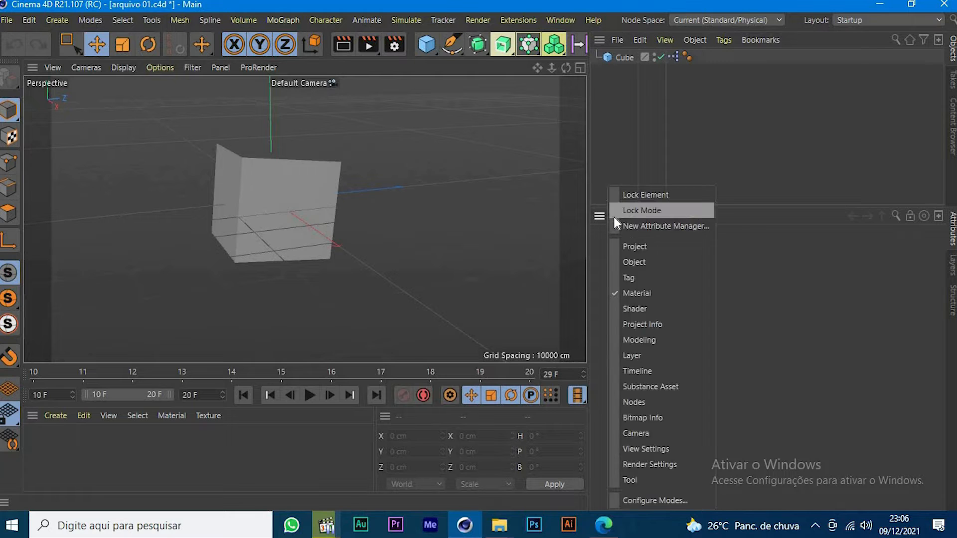
{"action": "left_click", "coordinate": [640, 247]}
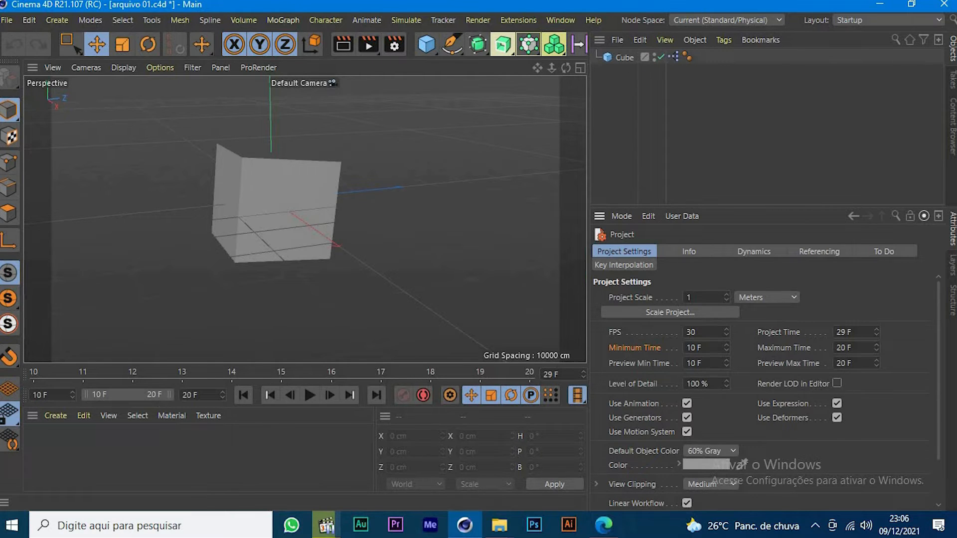
{"action": "left_click", "coordinate": [244, 395]}
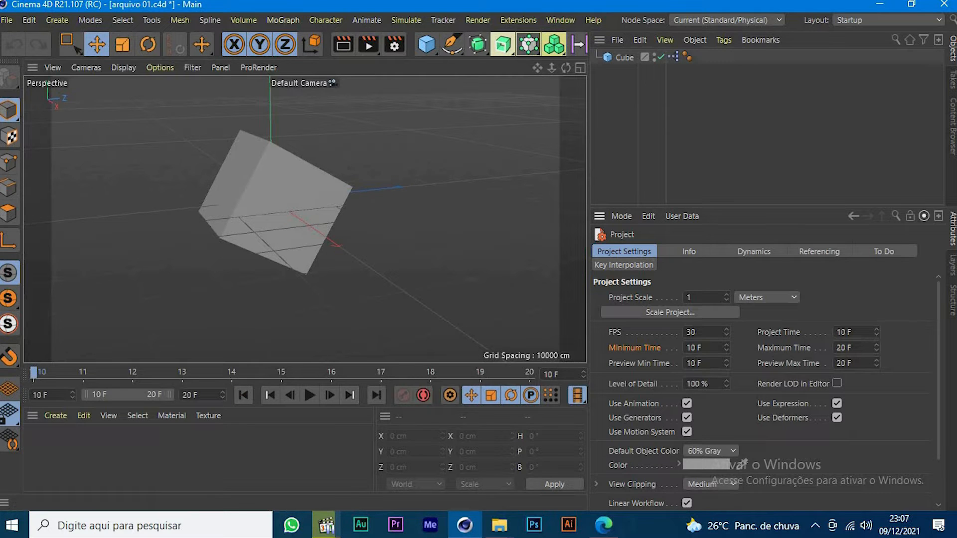
{"action": "left_click_drag", "start_coordinate": [38, 370], "coordinate": [562, 385]}
Set Minimum Time to frame 0 and Maximum Time to frame 200
{"action": "left_click", "coordinate": [701, 348]}
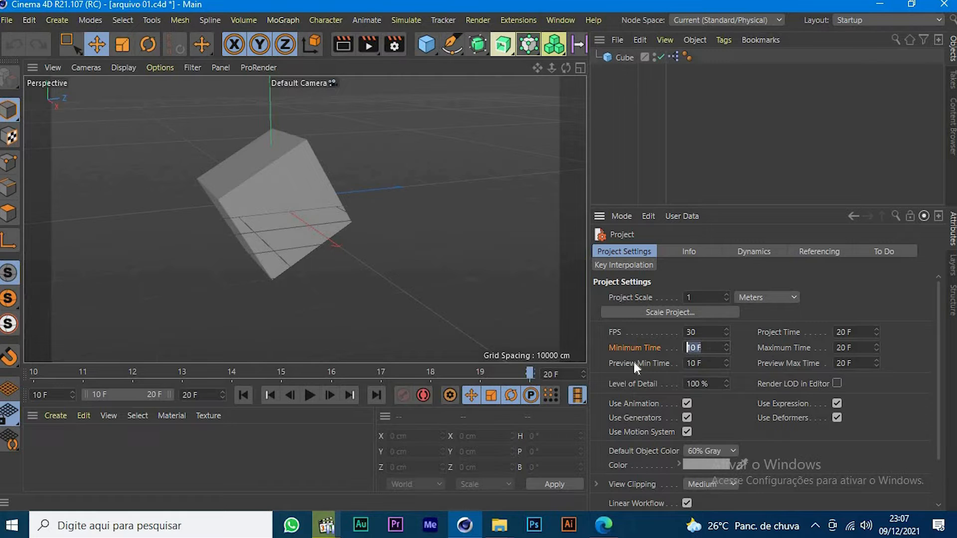
{"action": "type", "text": "0"}
{"action": "key", "text": "Return"}
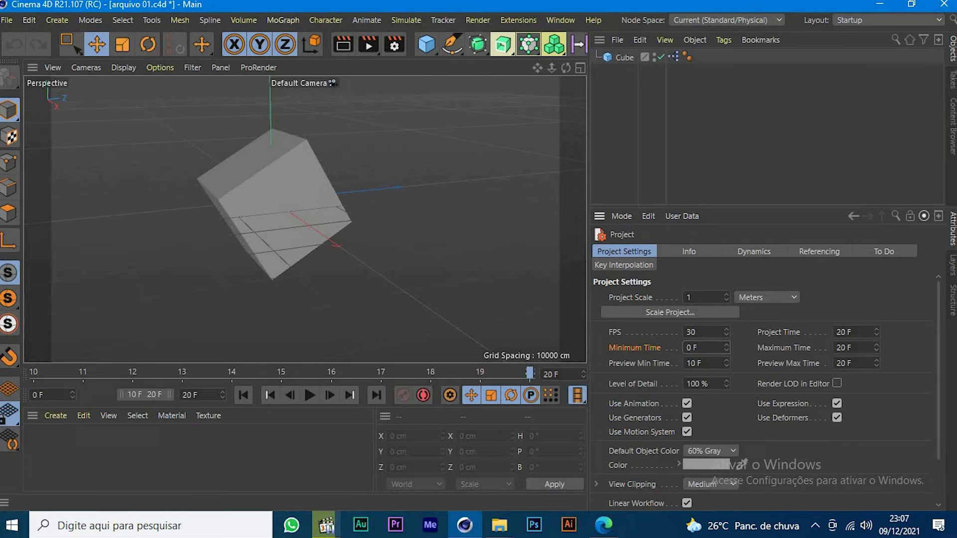
{"action": "key", "text": "Tab"}
{"action": "type", "text": "200"}
{"action": "key", "text": "Return"}
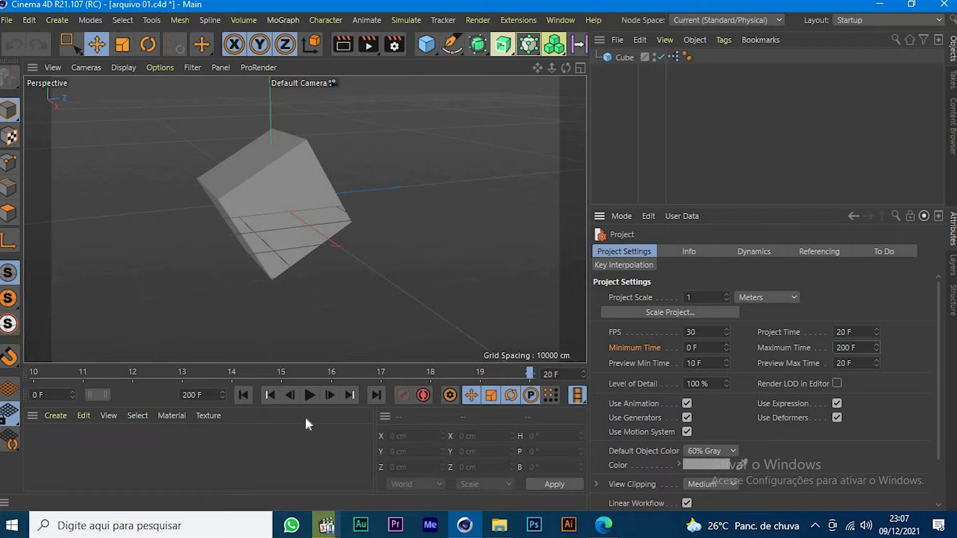
Return the animation to its start and extend the end of the preview range to frame 200
{"action": "left_click", "coordinate": [242, 394]}
{"action": "left_click", "coordinate": [314, 397]}
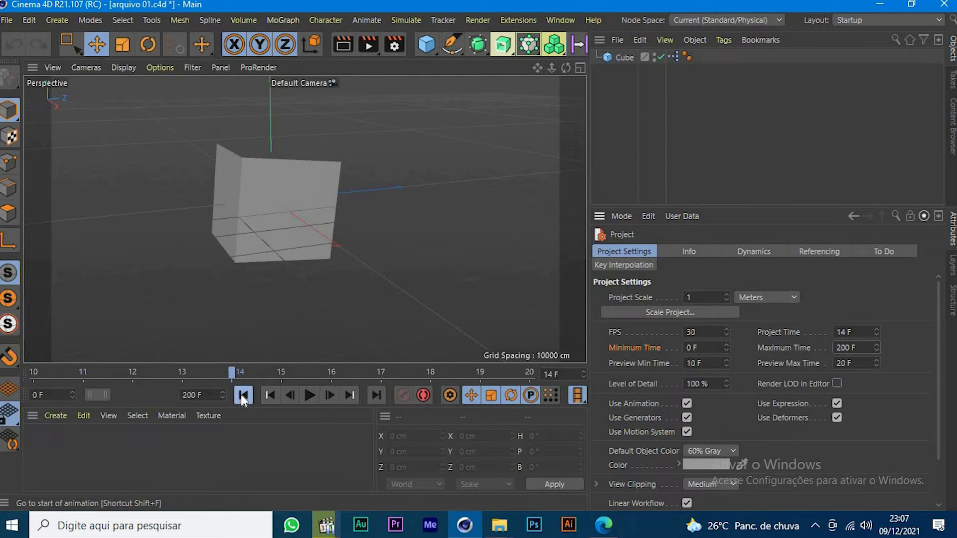
{"action": "left_click", "coordinate": [243, 395]}
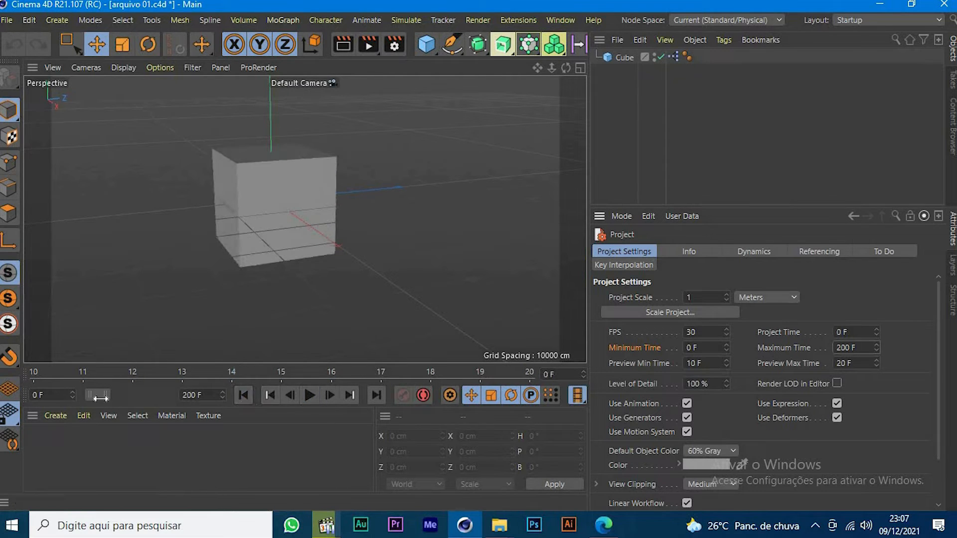
{"action": "left_click_drag", "start_coordinate": [106, 395], "coordinate": [263, 412]}
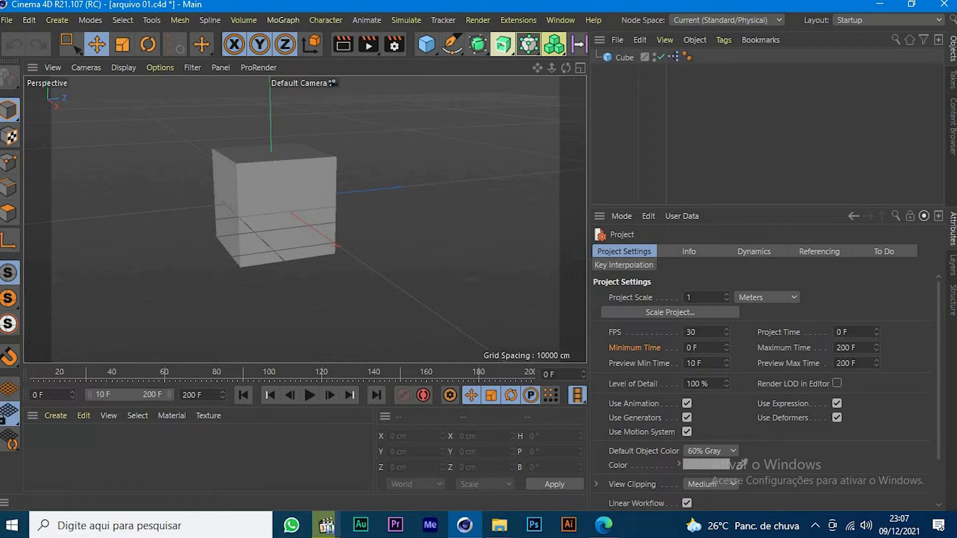
Set the timeline's start frame to 20 and its end frame to 50
{"action": "left_click_drag", "start_coordinate": [46, 395], "coordinate": [10, 391]}
{"action": "type", "text": "20"}
{"action": "key", "text": "Return"}
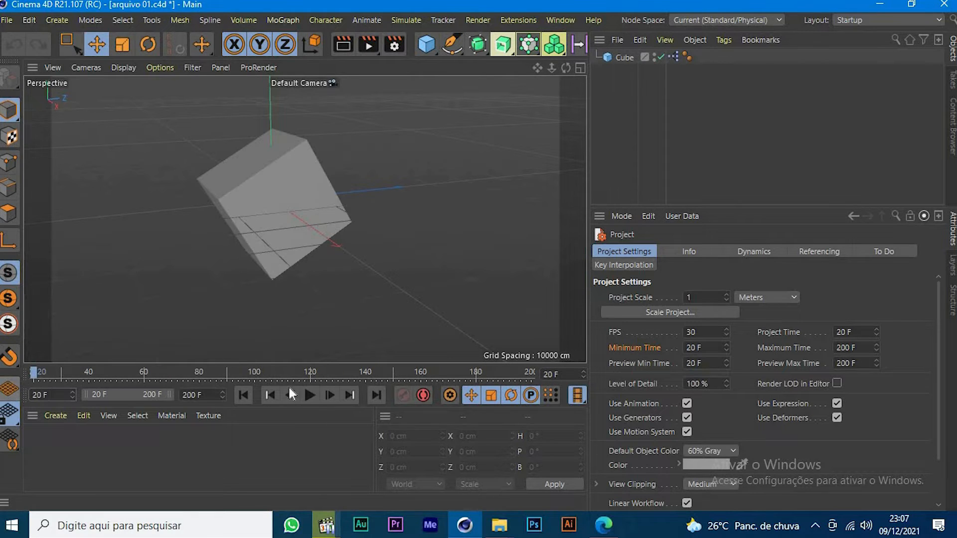
{"action": "left_click_drag", "start_coordinate": [201, 395], "coordinate": [182, 395]}
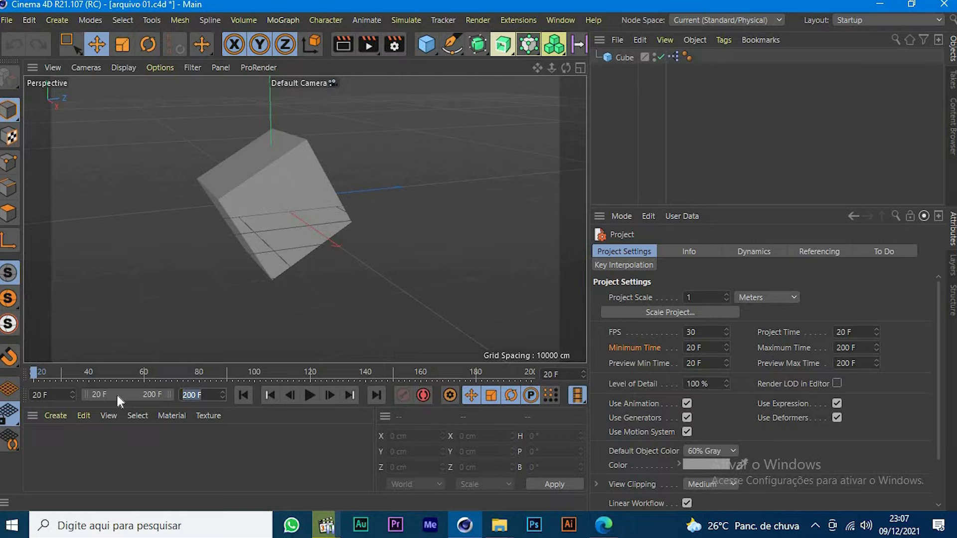
{"action": "type", "text": "50"}
{"action": "key", "text": "Return"}
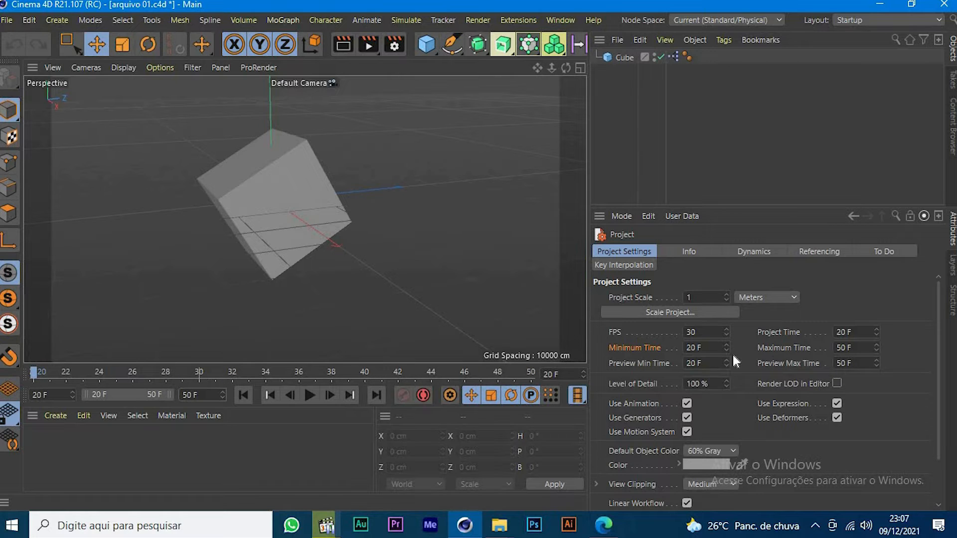
Set the timeline's start frame to 0 and end frame to 200, and extend the preview range to frame 200
{"action": "left_click_drag", "start_coordinate": [47, 395], "coordinate": [31, 395]}
{"action": "type", "text": "0"}
{"action": "key", "text": "Return"}
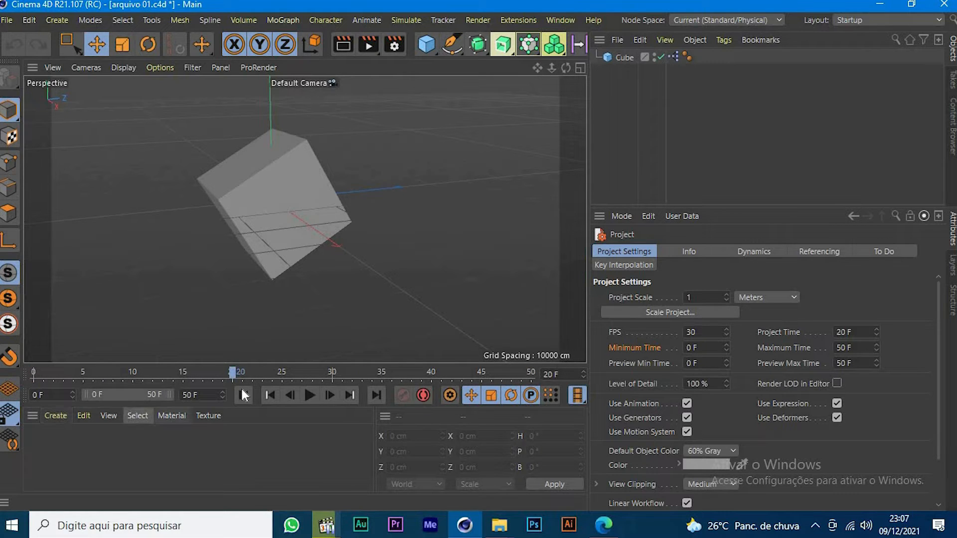
{"action": "left_click_drag", "start_coordinate": [198, 395], "coordinate": [132, 401]}
{"action": "type", "text": "200"}
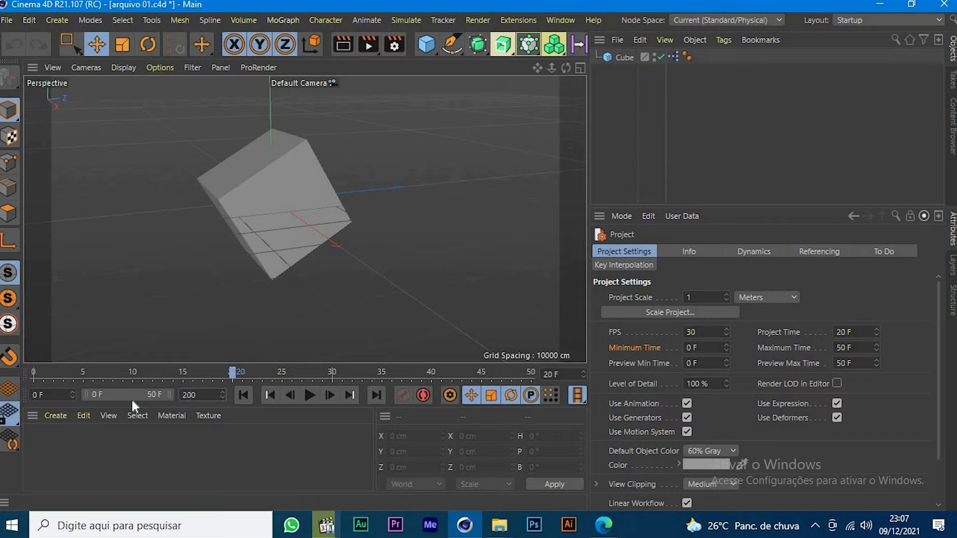
{"action": "key", "text": "Return"}
{"action": "left_click_drag", "start_coordinate": [116, 394], "coordinate": [369, 405]}
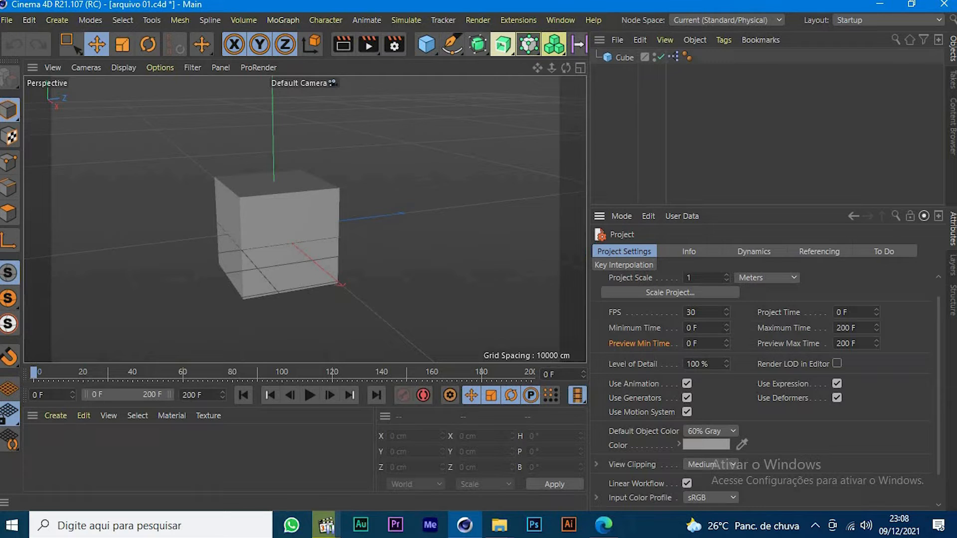
Examine the Preview Max Time value alongside the playhead and the timeline's end frame
{"action": "left_click", "coordinate": [854, 343]}
{"action": "left_click_drag", "start_coordinate": [856, 343], "coordinate": [815, 344]}
{"action": "left_click", "coordinate": [37, 375]}
{"action": "mouse_move", "coordinate": [38, 375]}
{"action": "left_mouse_down"}
{"action": "mouse_move", "coordinate": [557, 385]}
{"action": "mouse_move", "coordinate": [32, 389]}
{"action": "left_mouse_up"}
{"action": "left_click_drag", "start_coordinate": [203, 396], "coordinate": [26, 399]}
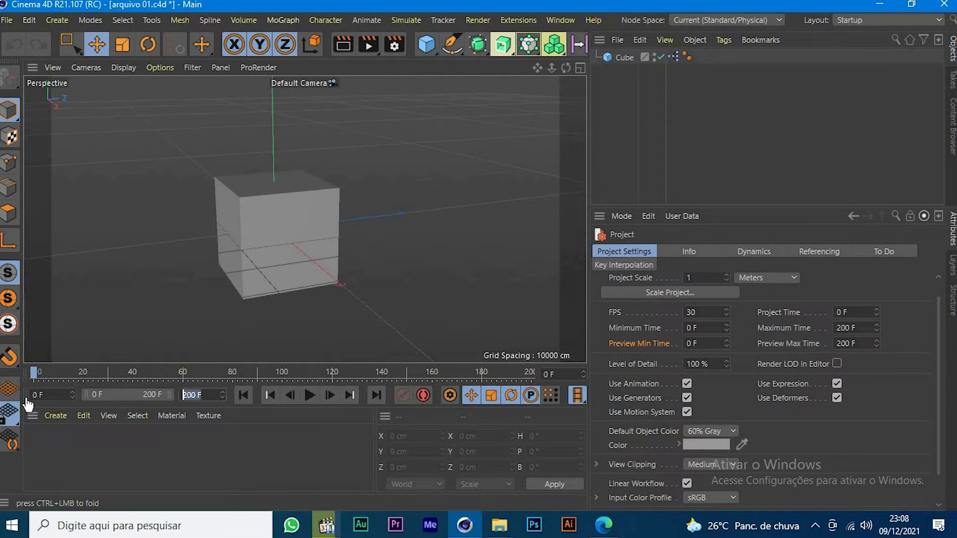
Set the timeline's end frame to 90 and move the playhead to frame 30
{"action": "type", "text": "90"}
{"action": "key", "text": "Return"}
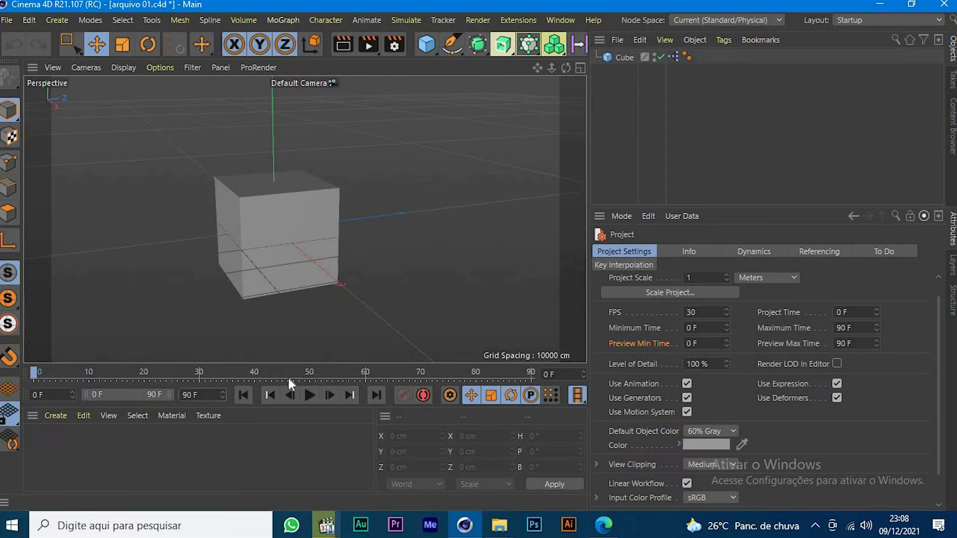
{"action": "left_click_drag", "start_coordinate": [288, 378], "coordinate": [200, 379]}
Set the project's Preview Min Time to frame 30 and its Preview Max Time to frame 40
{"action": "type", "text": "30"}
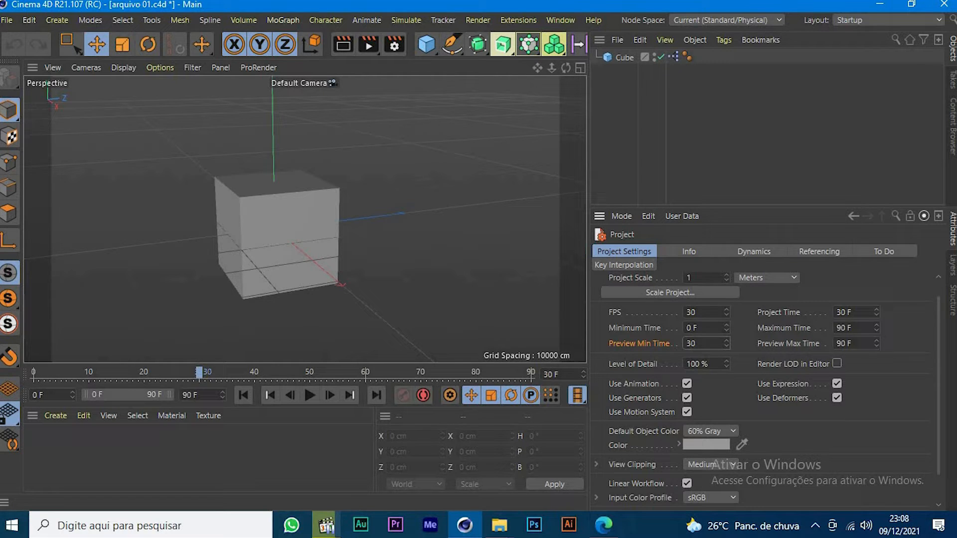
{"action": "key", "text": "Tab"}
{"action": "type", "text": "40"}
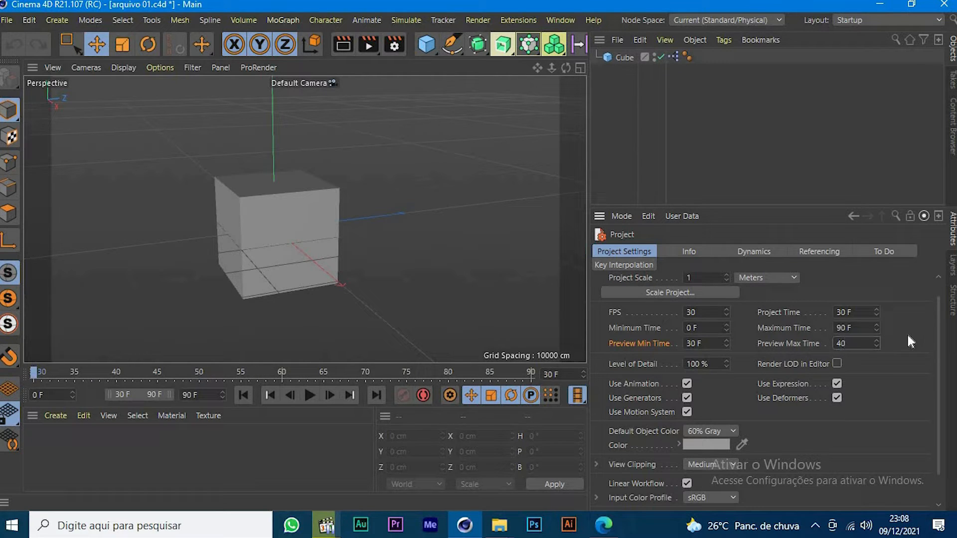
{"action": "key", "text": "Return"}
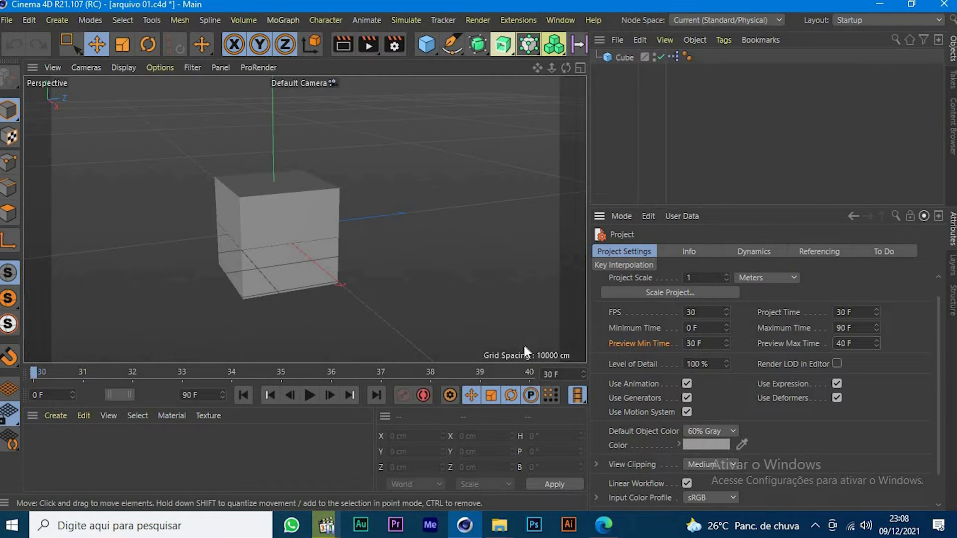
Make a Hardware OpenGL MP4 preview of the preview range at 30 fps, play it and close the Picture Viewer
{"action": "left_click", "coordinate": [371, 46]}
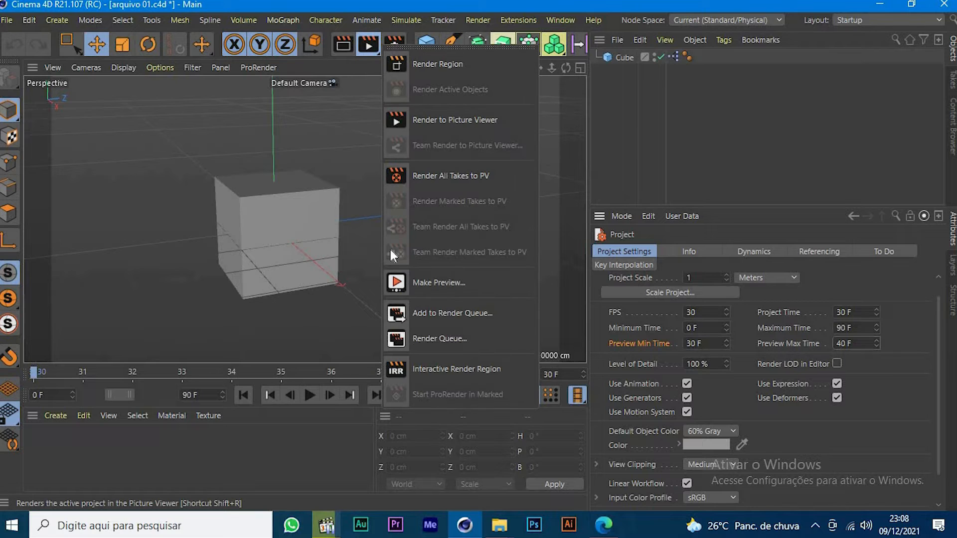
{"action": "left_click", "coordinate": [444, 280]}
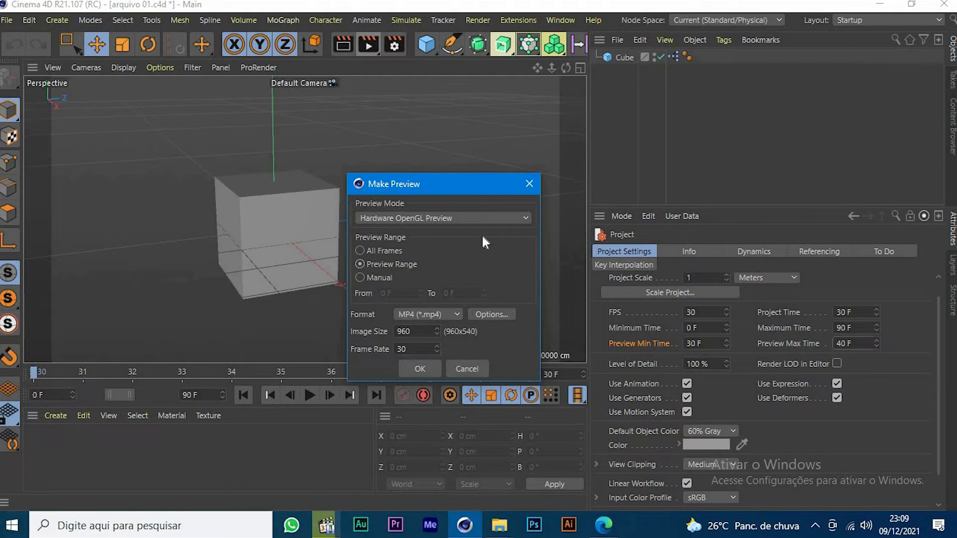
{"action": "left_click", "coordinate": [423, 370]}
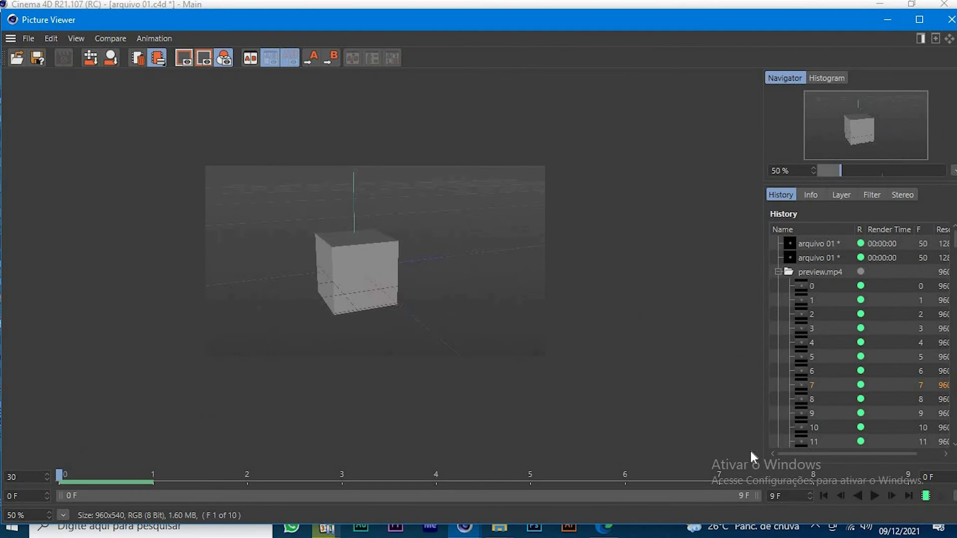
{"action": "left_click", "coordinate": [876, 494]}
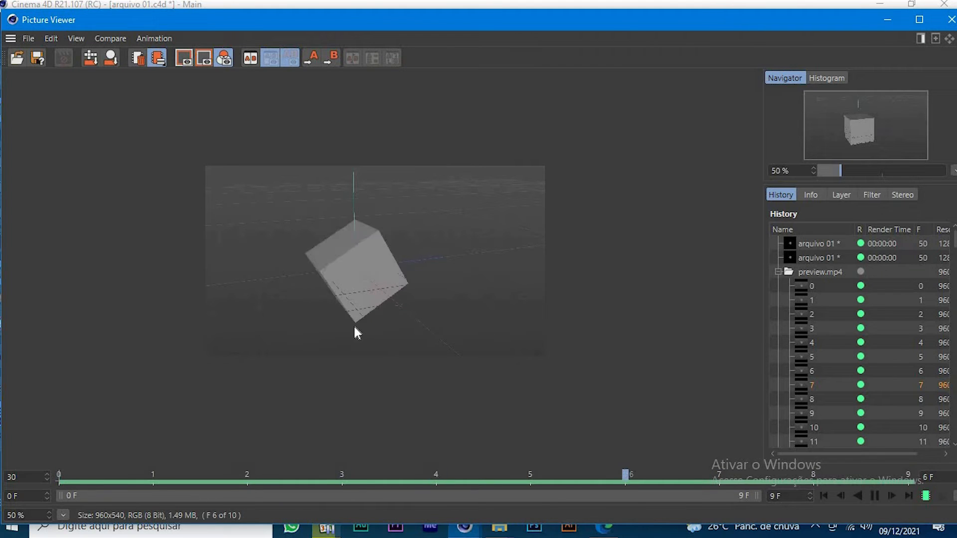
{"action": "left_click", "coordinate": [951, 20]}
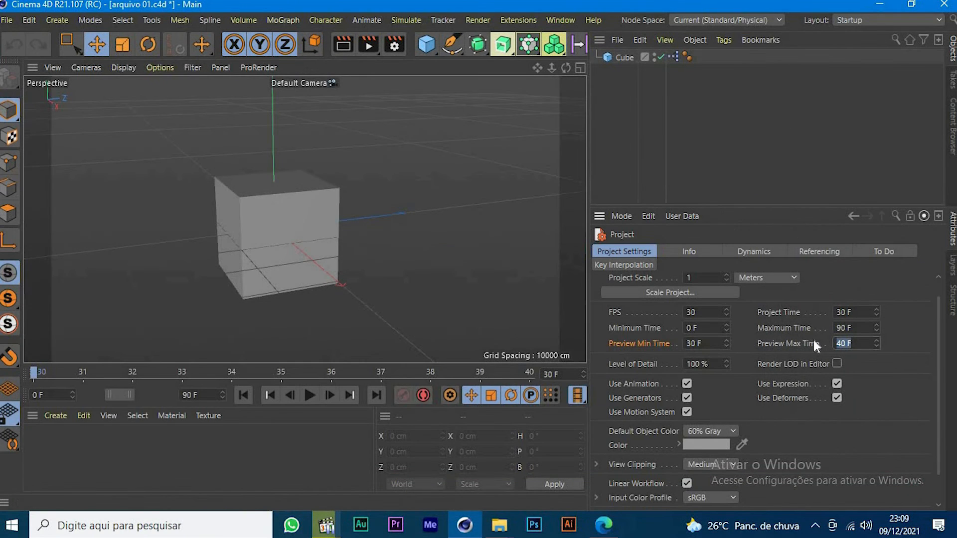
Set Preview Min Time to frame 0 and Preview Max Time to frame 90
{"action": "left_click_drag", "start_coordinate": [708, 343], "coordinate": [618, 340]}
{"action": "type", "text": "0"}
{"action": "left_click", "coordinate": [864, 348]}
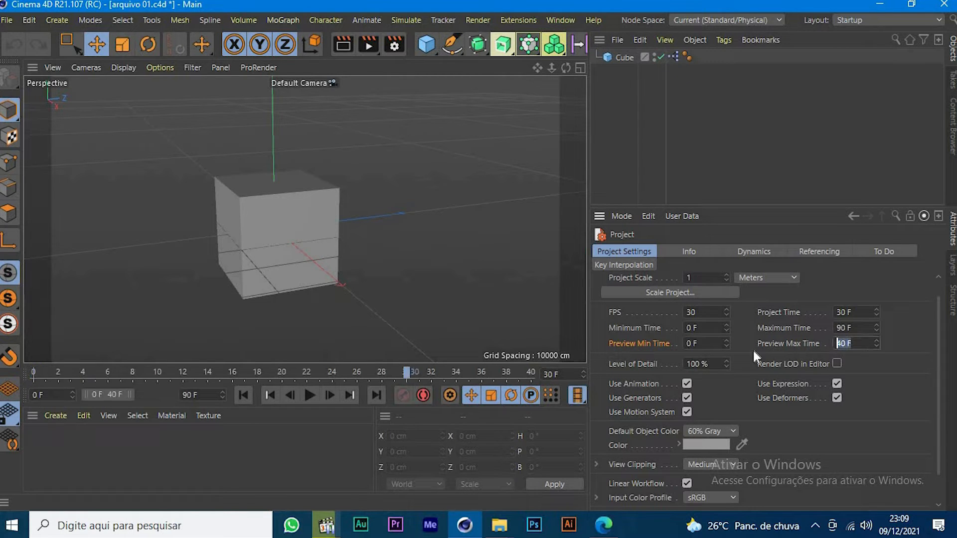
{"action": "type", "text": "90"}
{"action": "key", "text": "Return"}
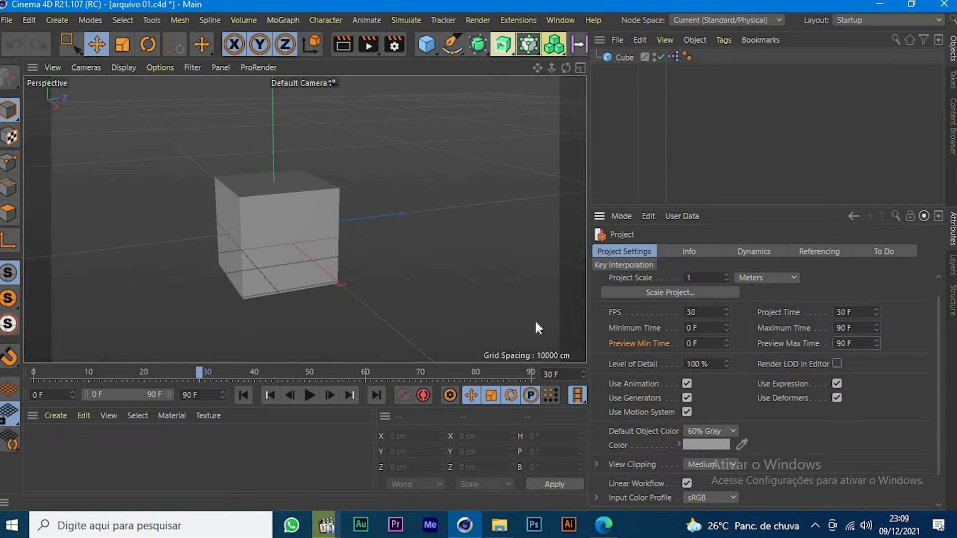
Switch off Use Generators in the project settings and briefly play the animation
{"action": "scroll", "coordinate": [643, 304], "scroll_direction": "down", "scroll_amount": 1}
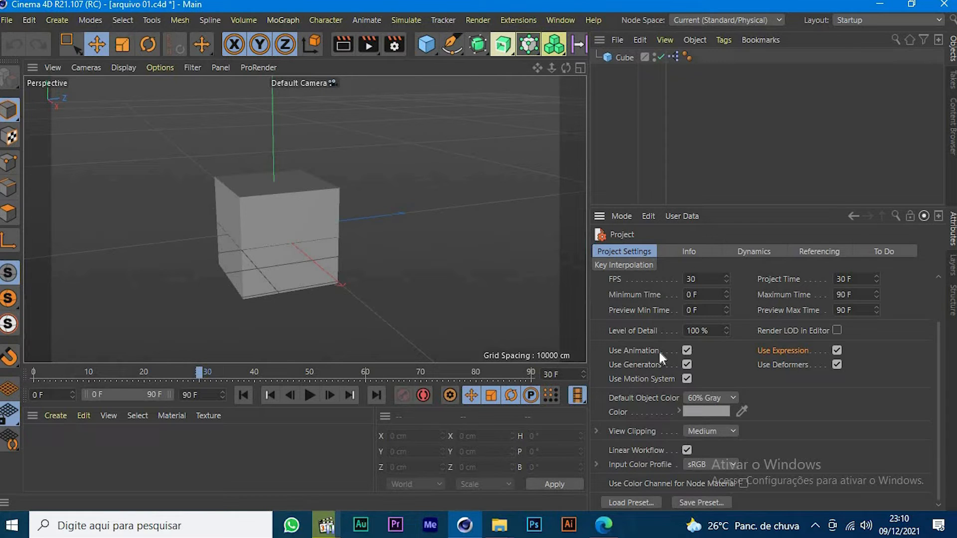
{"action": "left_click", "coordinate": [665, 379]}
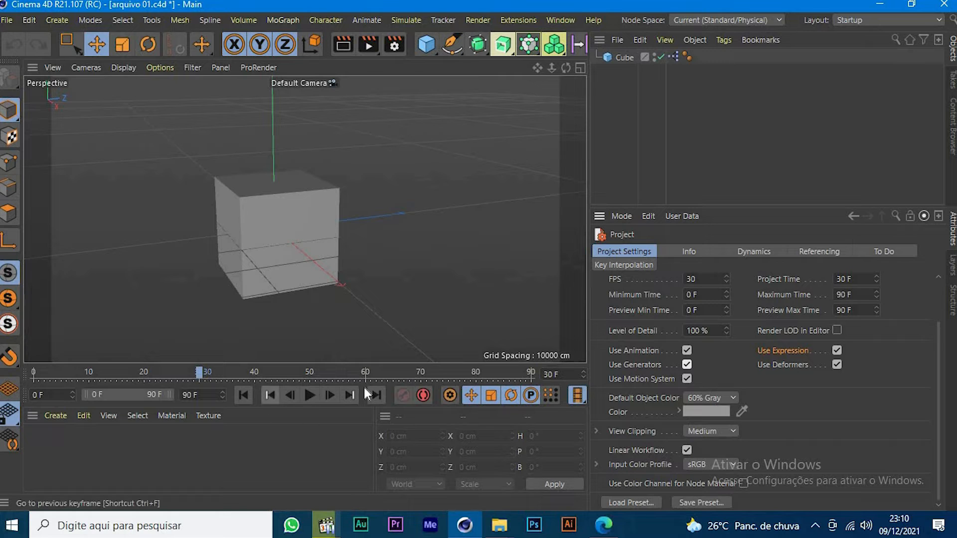
{"action": "left_click", "coordinate": [644, 363]}
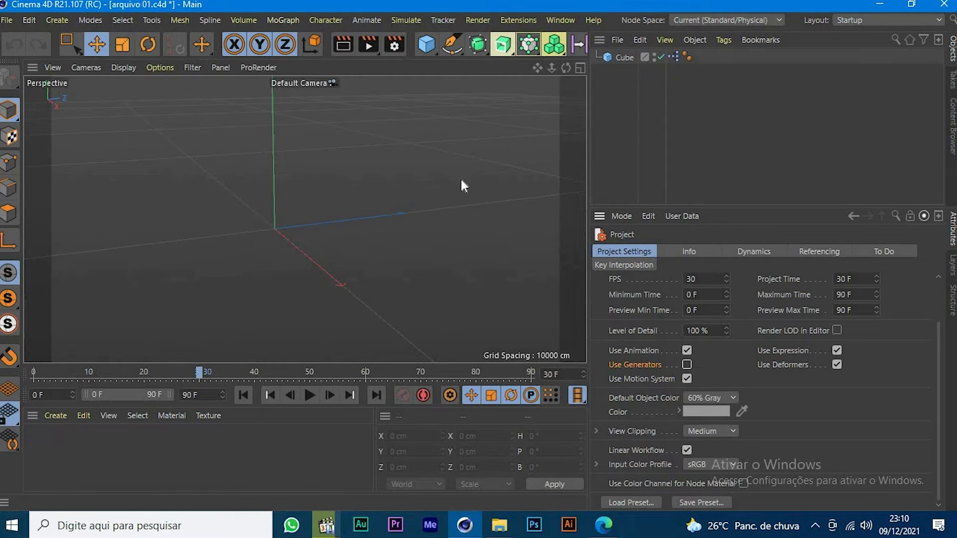
{"action": "left_click", "coordinate": [308, 396]}
{"action": "left_click", "coordinate": [307, 395]}
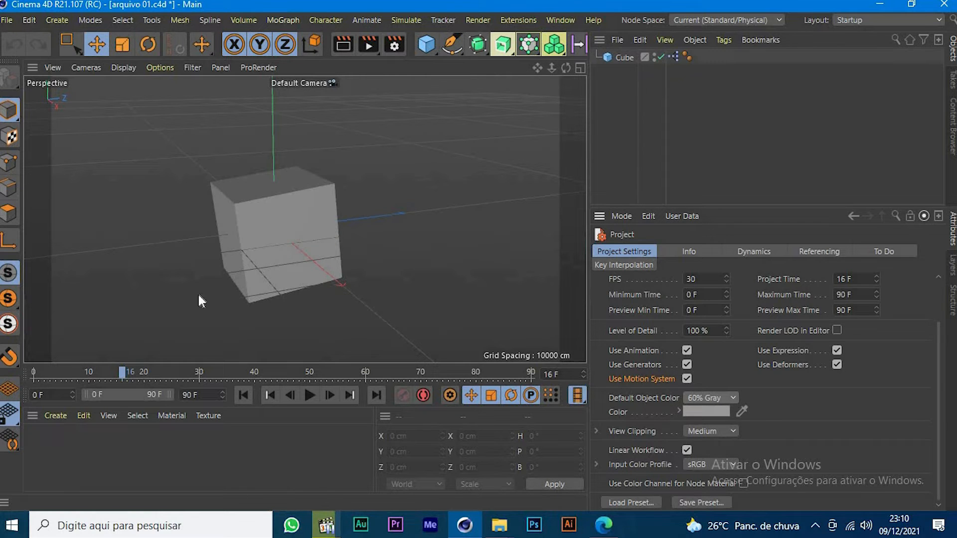
{"action": "left_click", "coordinate": [341, 248]}
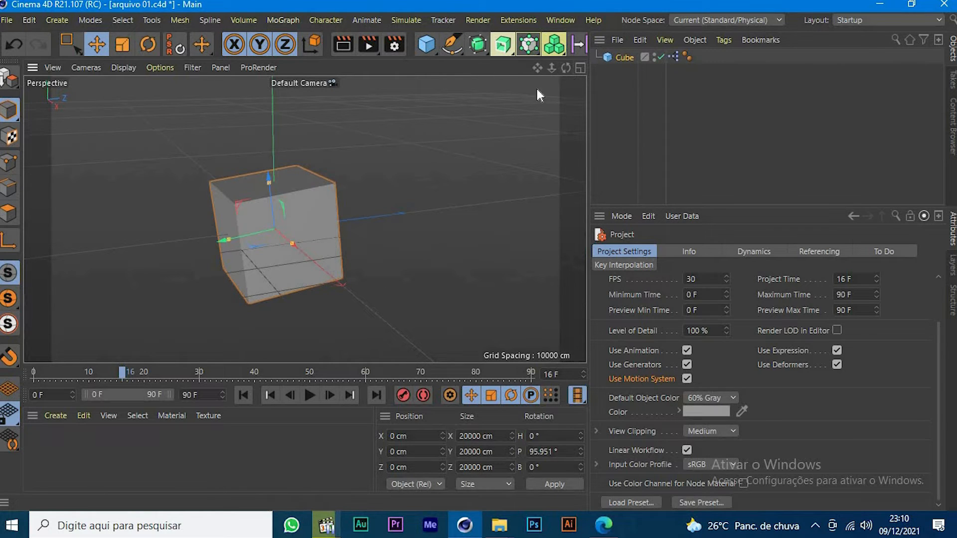
{"action": "left_click", "coordinate": [437, 42]}
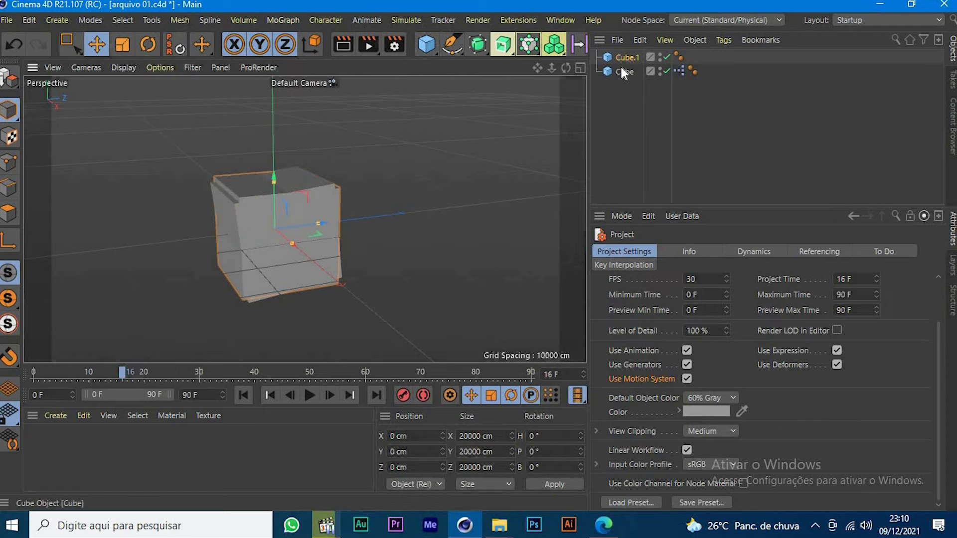
{"action": "key", "text": "Delete"}
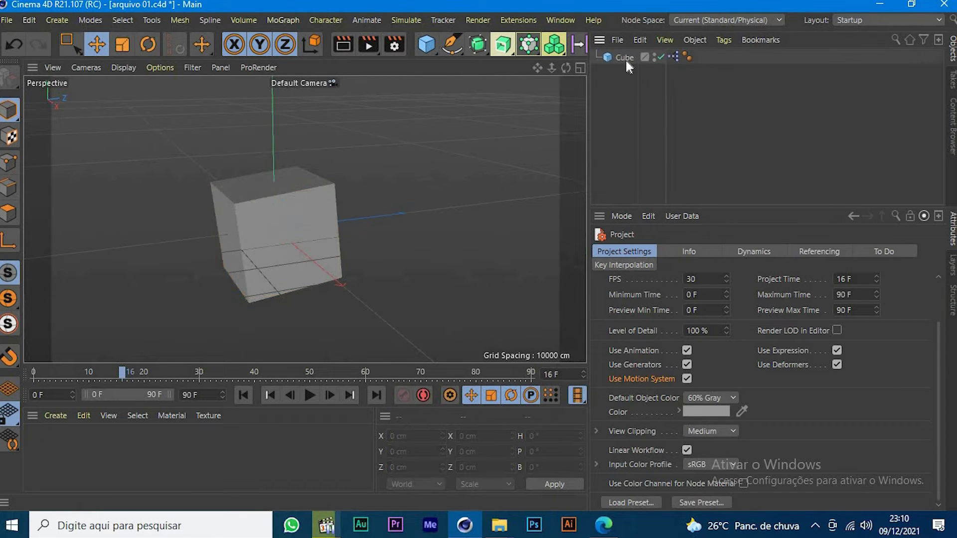
With the cube selected, try Gray-Blue as the default object color and return it to 60% Gray
{"action": "left_click", "coordinate": [625, 58]}
{"action": "left_click", "coordinate": [707, 397]}
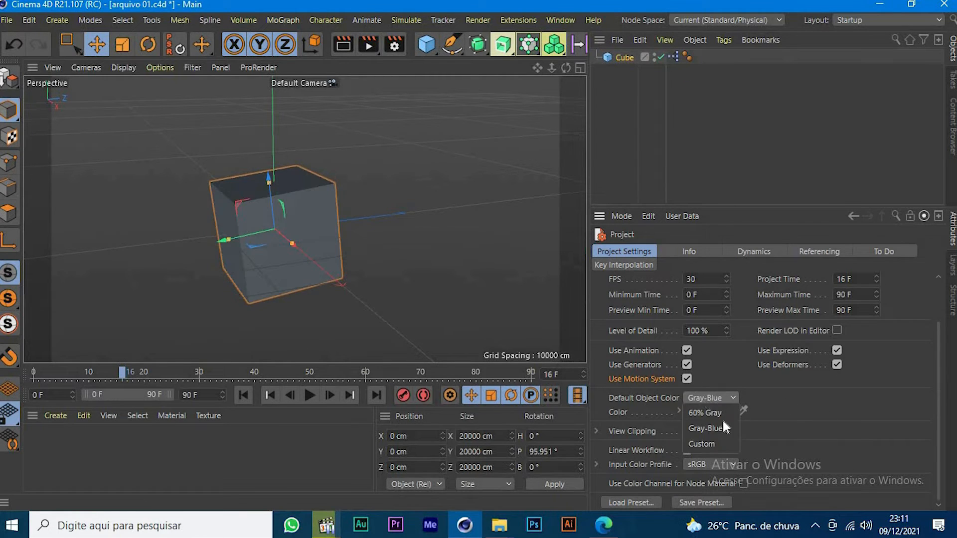
{"action": "left_click", "coordinate": [716, 414]}
Set the default object color to a custom green with hue 131°, saturation 31% and value 60%, and render the current view
{"action": "left_click", "coordinate": [722, 399]}
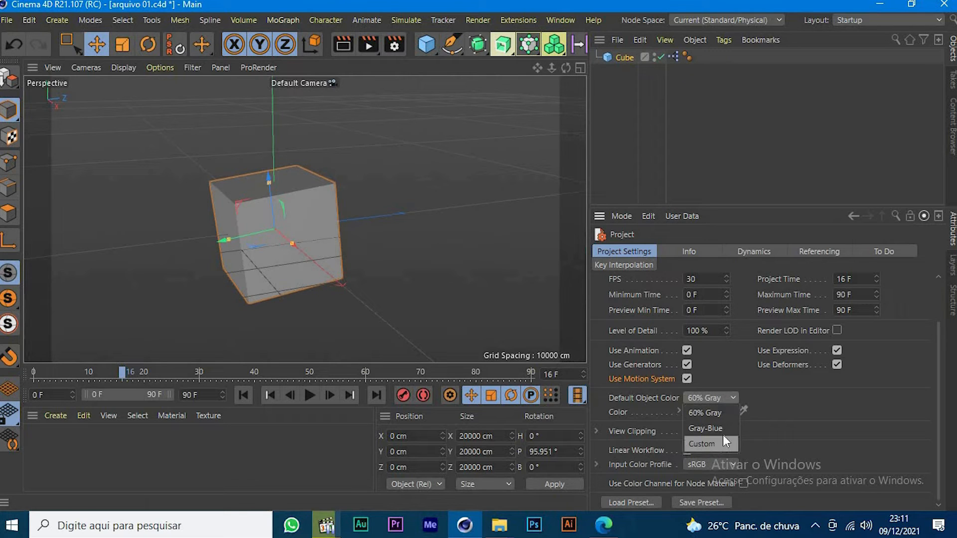
{"action": "left_click", "coordinate": [718, 442]}
{"action": "left_click", "coordinate": [723, 413]}
{"action": "left_click", "coordinate": [728, 426]}
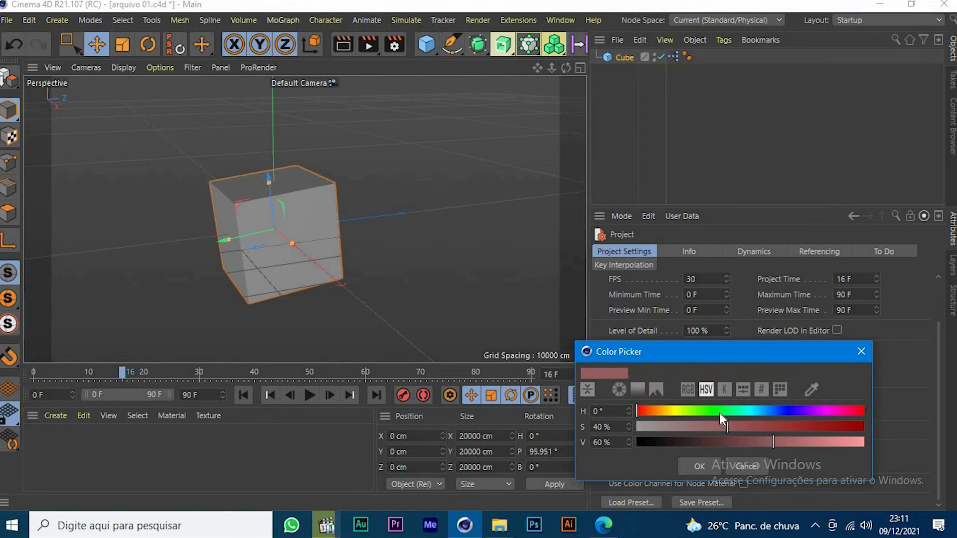
{"action": "left_click", "coordinate": [719, 412]}
{"action": "left_click", "coordinate": [828, 427]}
{"action": "left_click", "coordinate": [708, 426]}
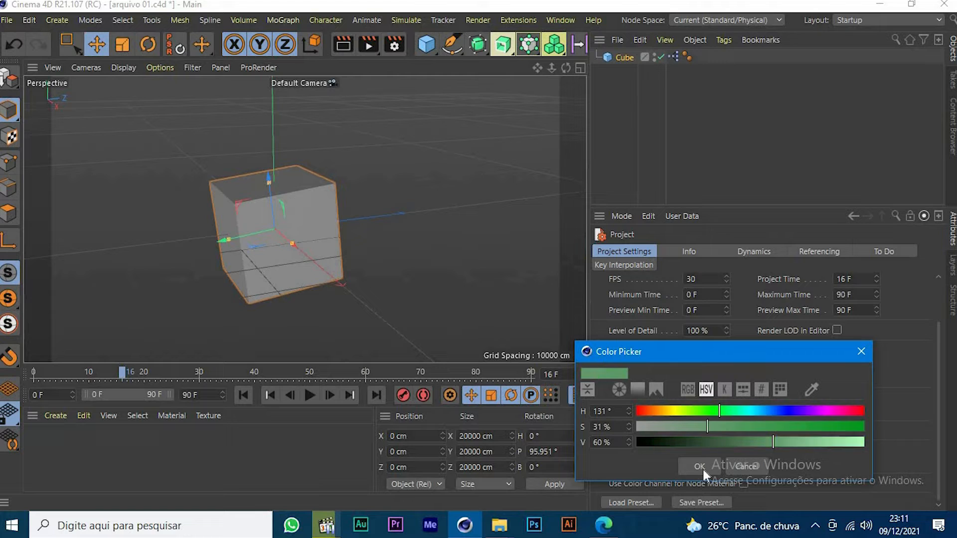
{"action": "left_click", "coordinate": [700, 466]}
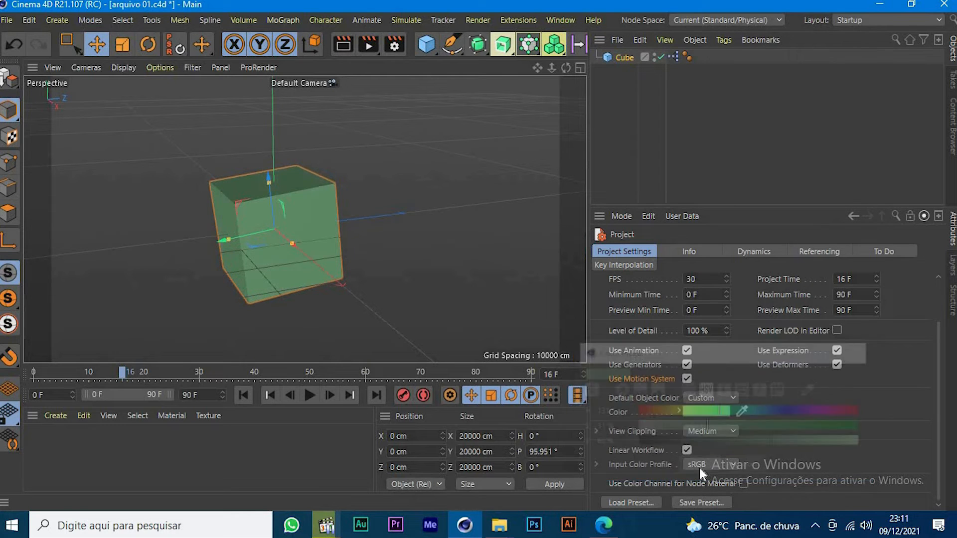
{"action": "left_click", "coordinate": [351, 50]}
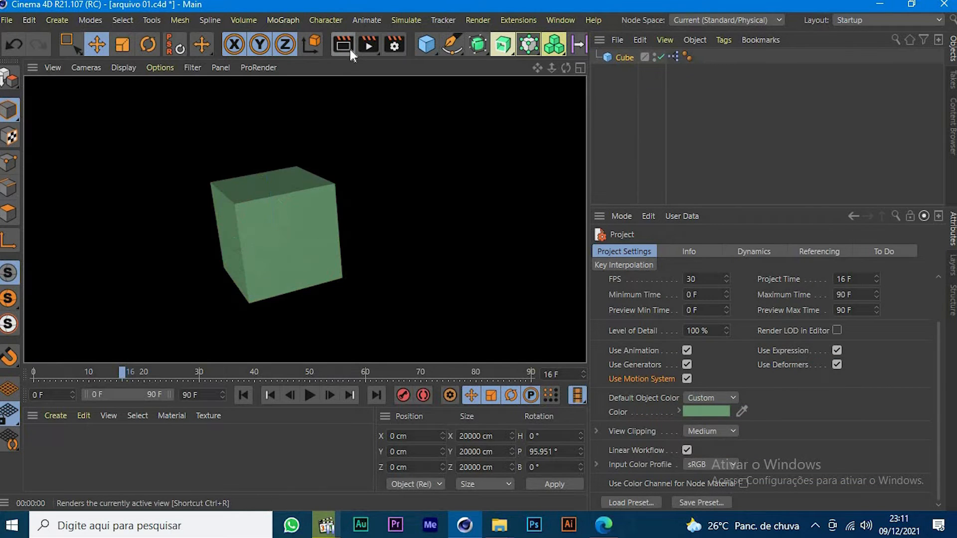
{"action": "left_click", "coordinate": [820, 149]}
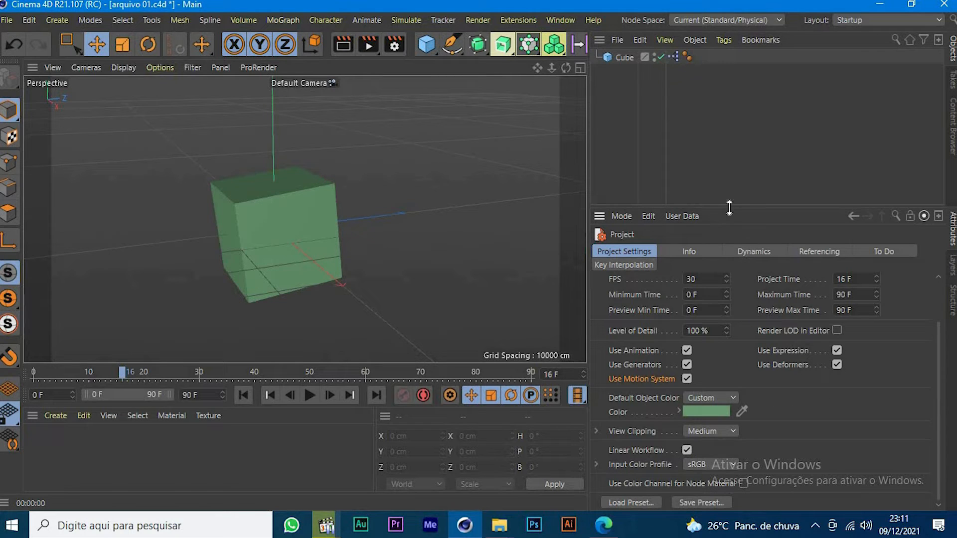
Expand the View Clipping settings to show the near and far distances, and select the cube in the viewport
{"action": "left_click", "coordinate": [632, 431]}
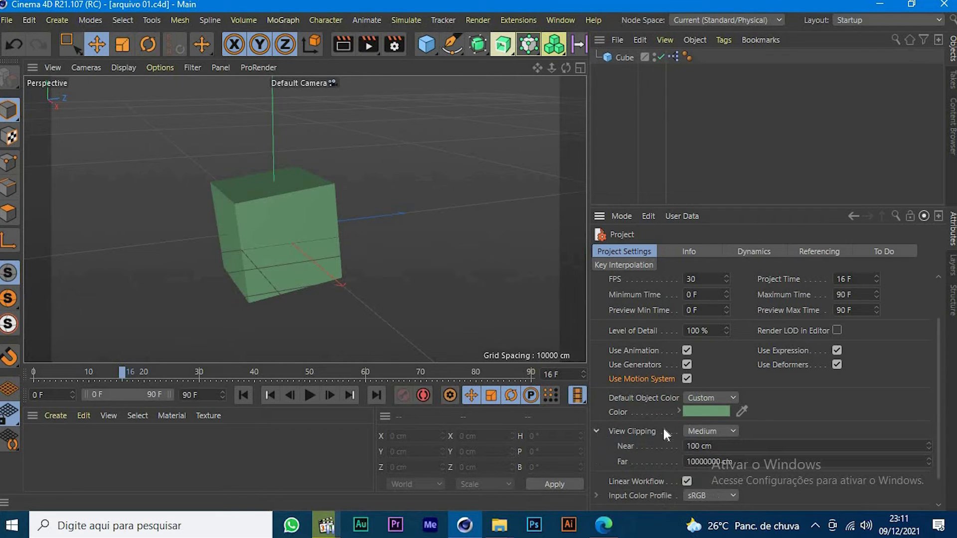
{"action": "left_click", "coordinate": [597, 431]}
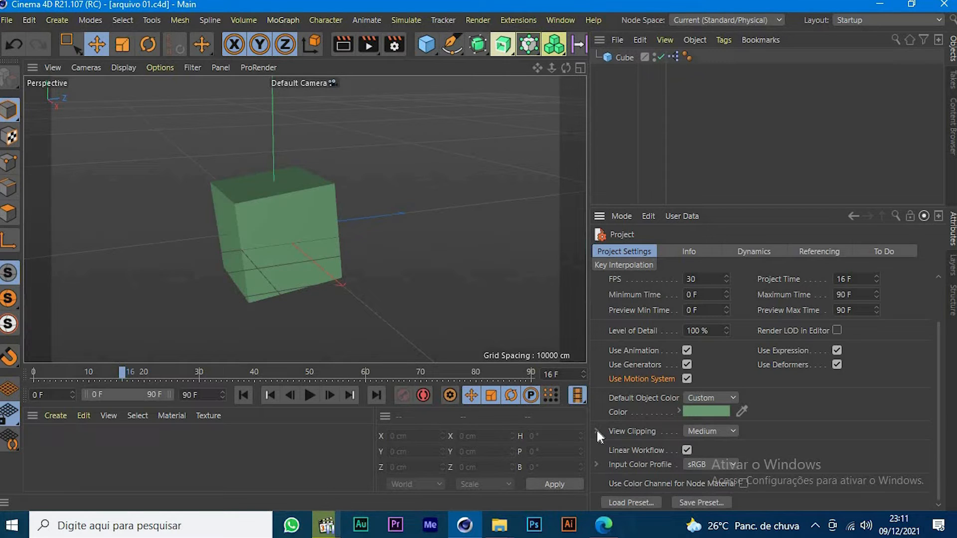
{"action": "left_click", "coordinate": [597, 432]}
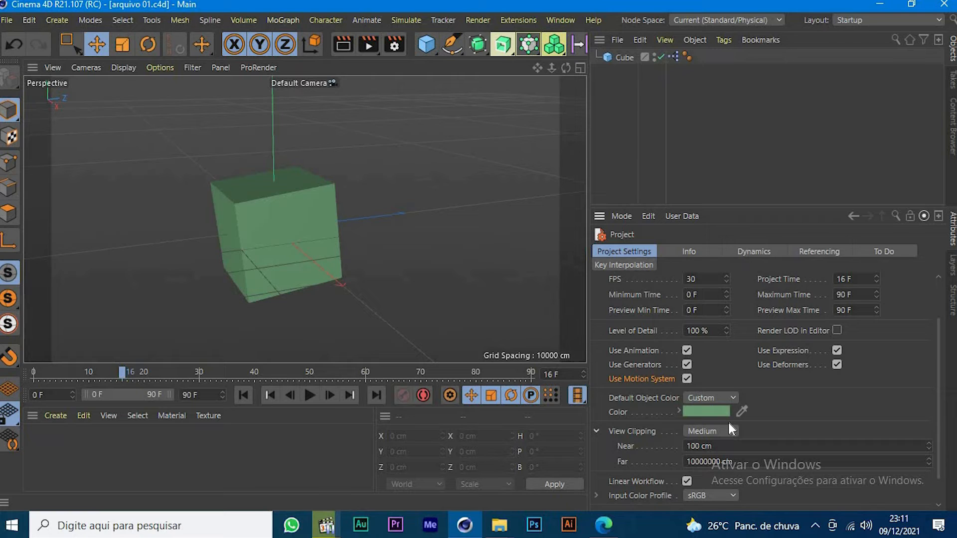
{"action": "left_click", "coordinate": [309, 212]}
{"action": "left_click_drag", "start_coordinate": [309, 212], "coordinate": [308, 218], "text": "alt"}
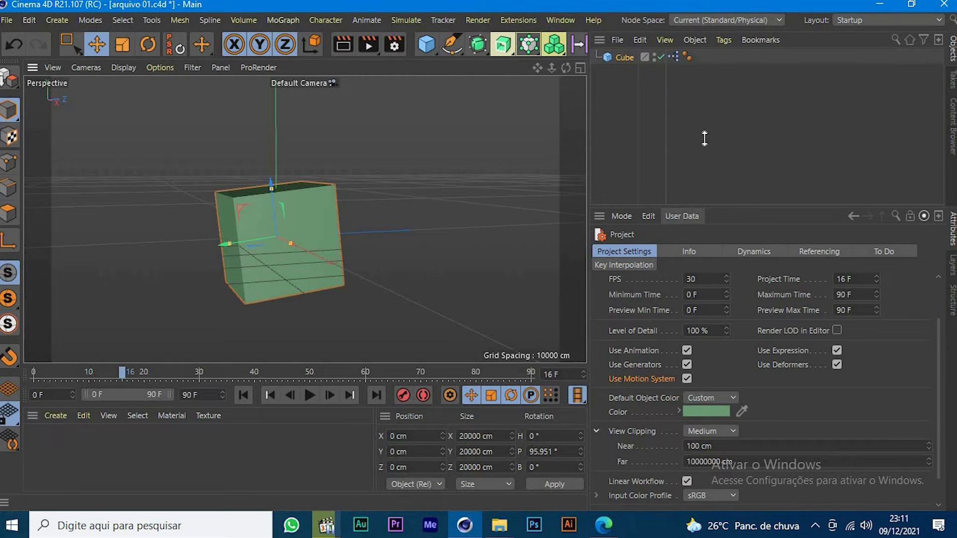
Set the View Clipping far distance to 10000 cm and check its effect on the cube in the viewport
{"action": "scroll", "coordinate": [747, 399], "scroll_direction": "down", "scroll_amount": 1}
{"action": "double_click", "coordinate": [722, 431]}
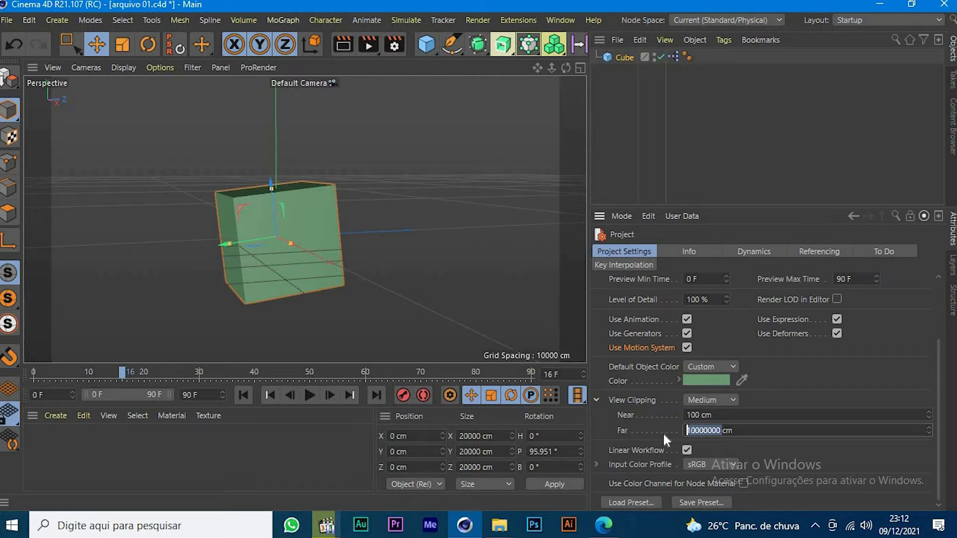
{"action": "right_click", "coordinate": [690, 430]}
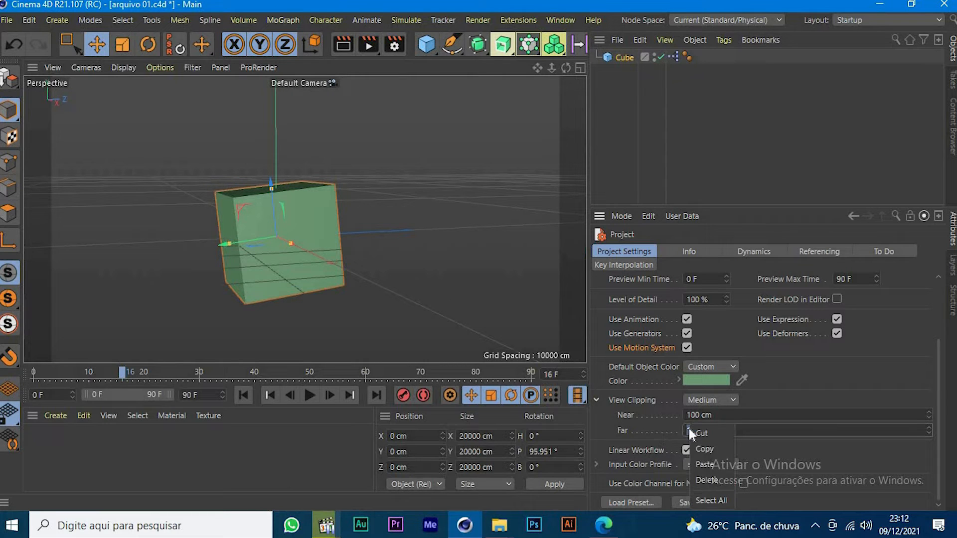
{"action": "left_click", "coordinate": [713, 449]}
{"action": "left_click_drag", "start_coordinate": [721, 430], "coordinate": [706, 430]}
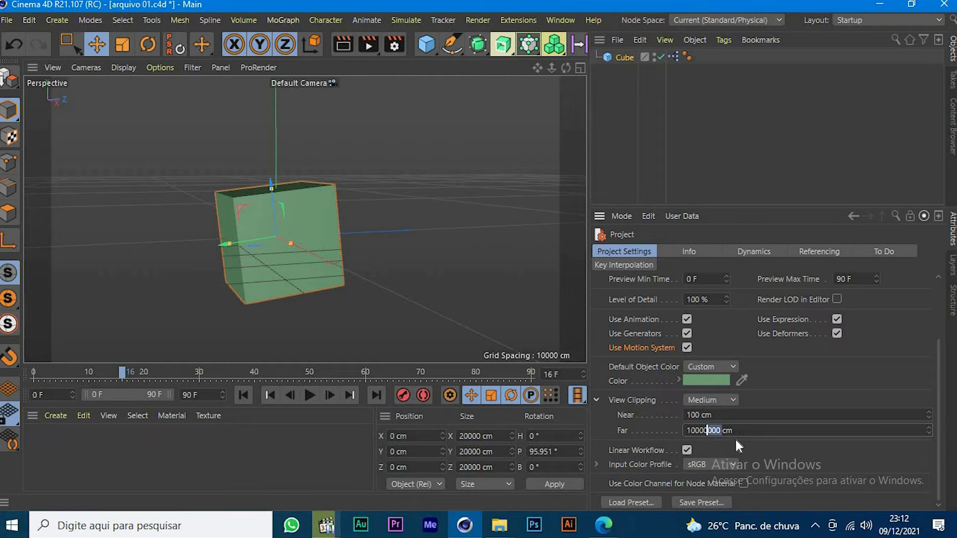
{"action": "key", "text": "Return"}
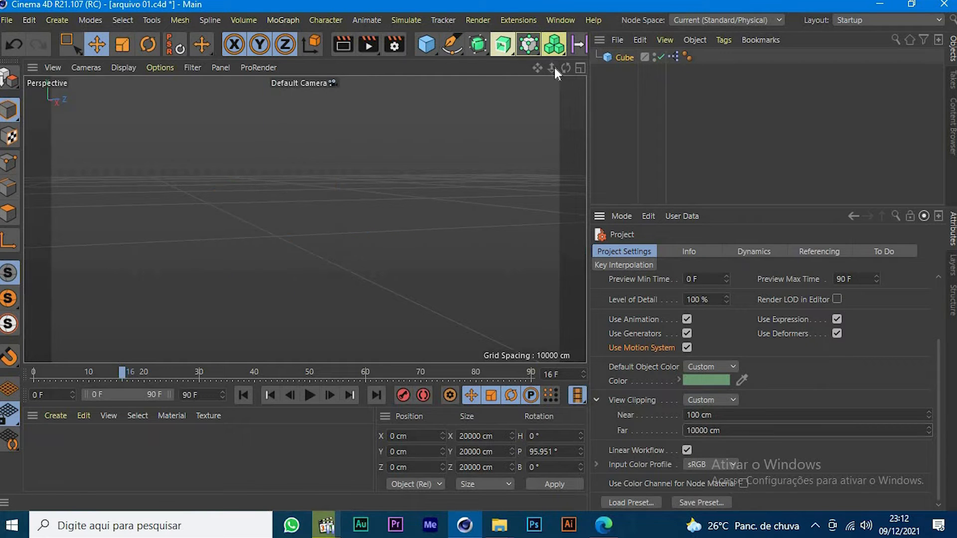
{"action": "scroll", "coordinate": [305, 219], "scroll_direction": "up", "scroll_amount": 3}
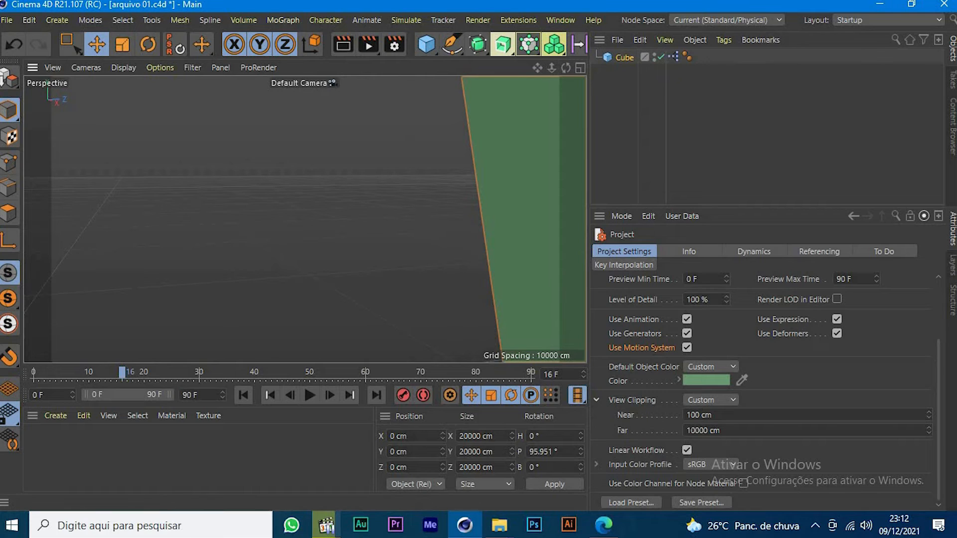
Set the View Clipping far distance to 1000000 cm
{"action": "left_click", "coordinate": [711, 430]}
{"action": "type", "text": "00"}
{"action": "key", "text": "Return"}
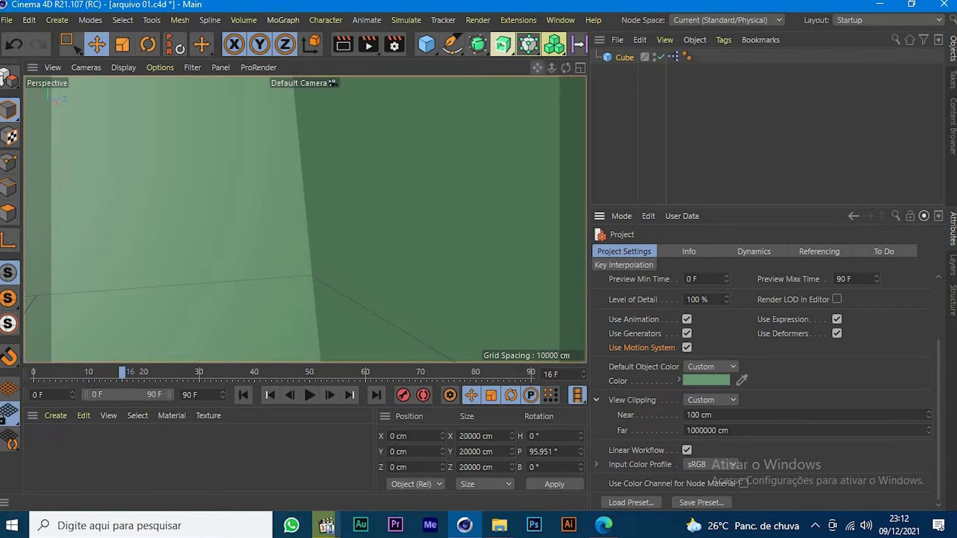
Check the effect of the 1000000 cm far clipping distance on the cube from increasingly distant views
{"action": "scroll", "coordinate": [305, 220], "scroll_direction": "down", "scroll_amount": 3}
{"action": "scroll", "coordinate": [305, 220], "scroll_direction": "down", "scroll_amount": 8}
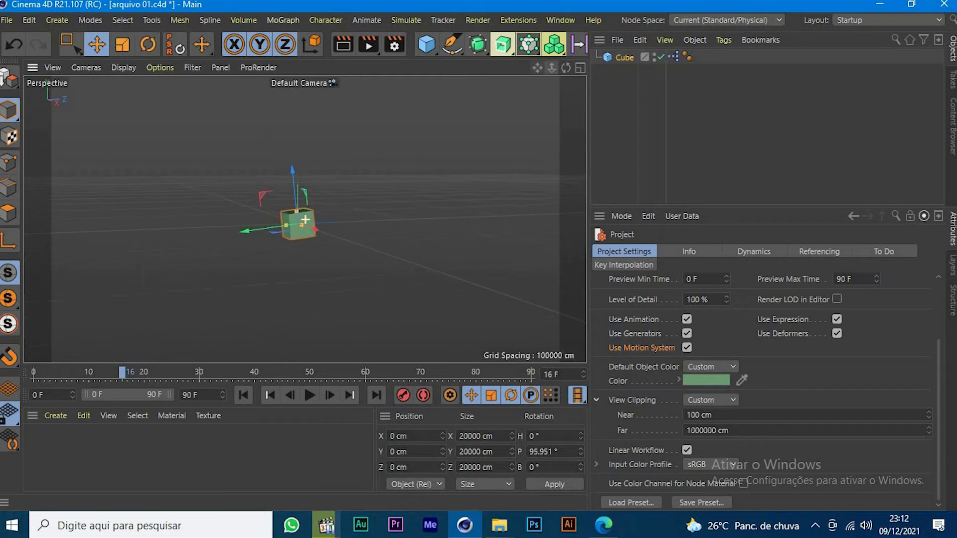
{"action": "scroll", "coordinate": [305, 219], "scroll_direction": "down", "scroll_amount": 5}
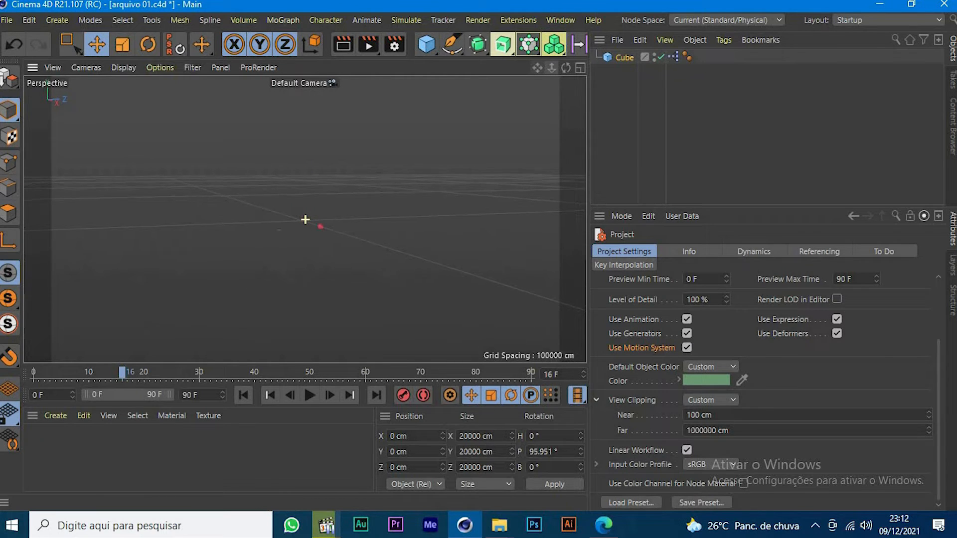
{"action": "scroll", "coordinate": [305, 220], "scroll_direction": "down", "scroll_amount": 4}
Try View Clipping far distances of 900000 cm and 200000 cm, checking the cube's visibility in the viewport
{"action": "left_click", "coordinate": [686, 431]}
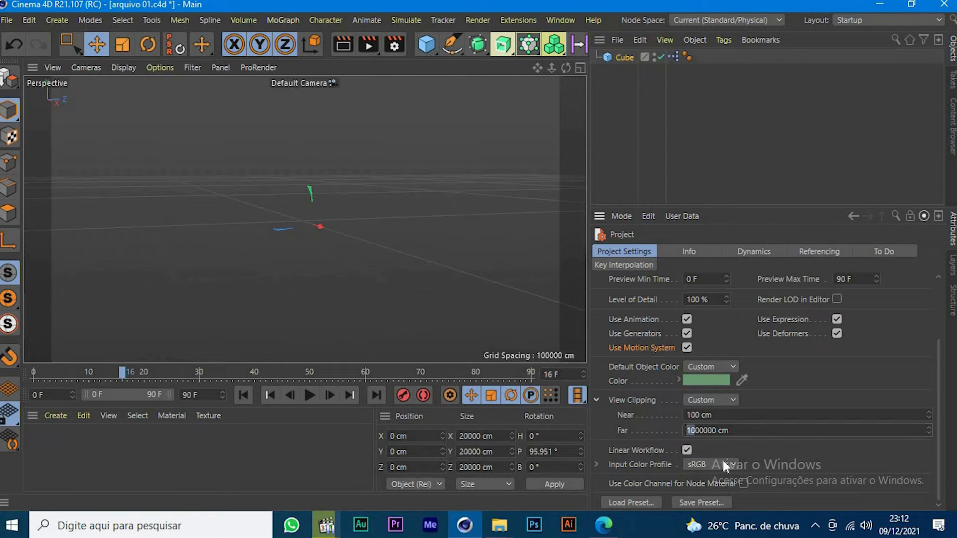
{"action": "type", "text": "9"}
{"action": "key", "text": "Delete"}
{"action": "key", "text": "Return"}
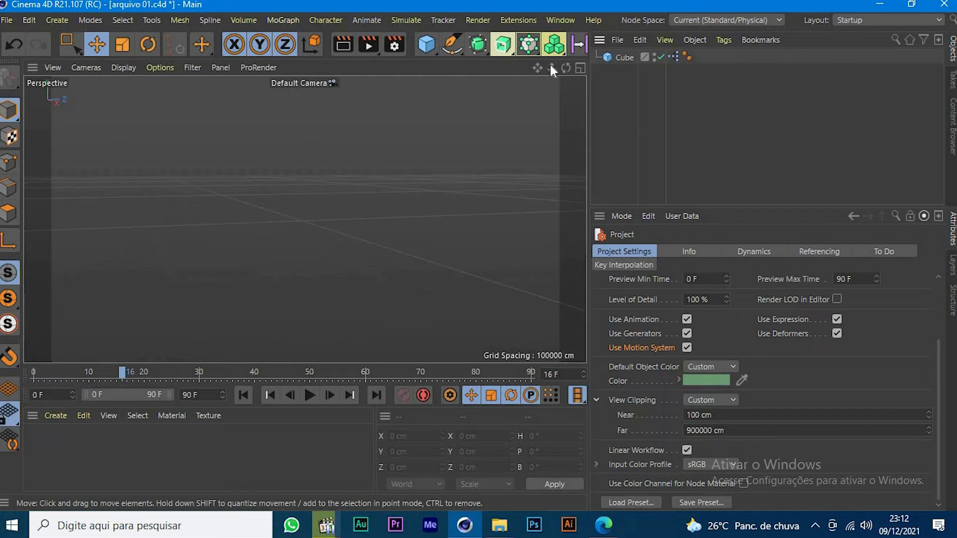
{"action": "mouse_move", "coordinate": [551, 65]}
{"action": "left_mouse_down"}
{"action": "mouse_move", "coordinate": [578, 68]}
{"action": "mouse_move", "coordinate": [554, 68]}
{"action": "left_mouse_up"}
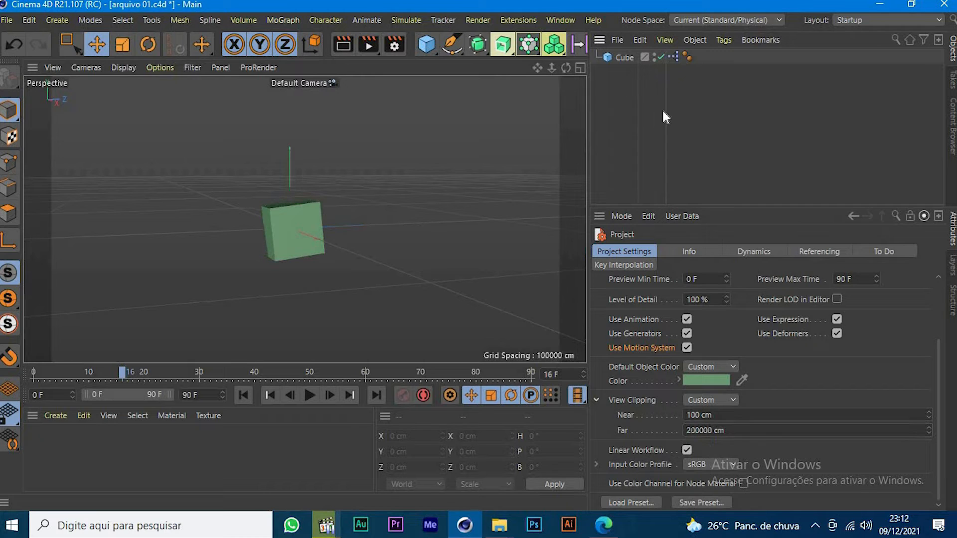
{"action": "mouse_move", "coordinate": [552, 66]}
{"action": "left_mouse_down"}
{"action": "mouse_move", "coordinate": [566, 67]}
{"action": "mouse_move", "coordinate": [552, 69]}
{"action": "left_mouse_up"}
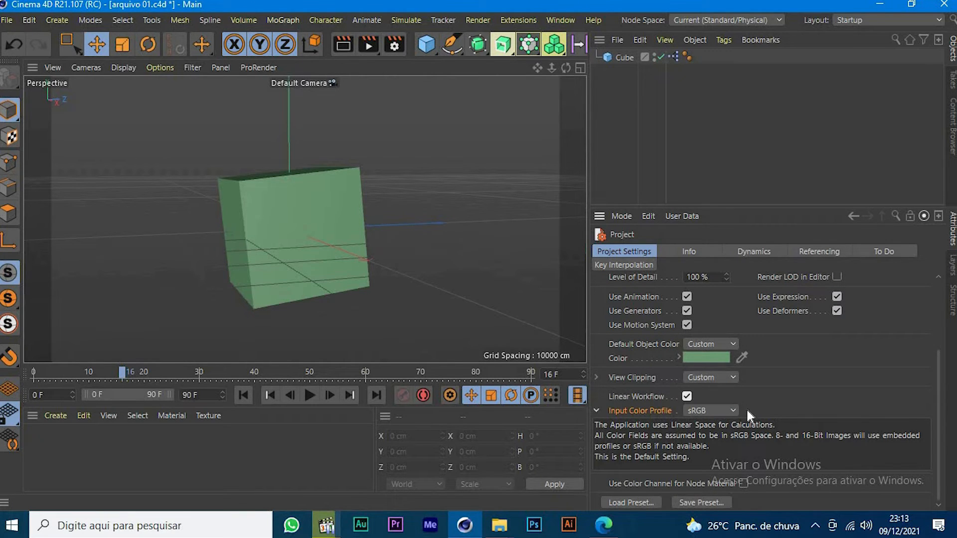
Review the available Input Color Profile options without changing the profile
{"action": "left_click", "coordinate": [713, 411]}
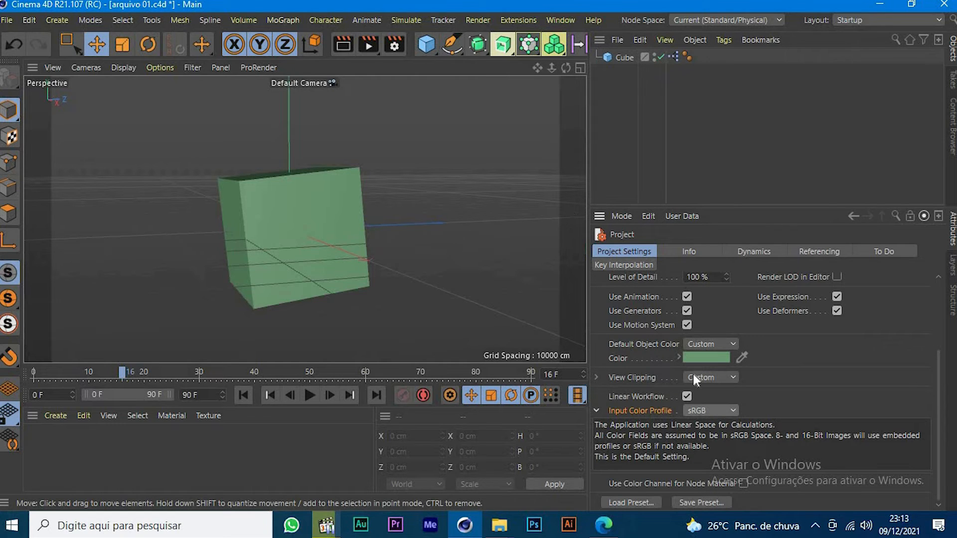
{"action": "left_click", "coordinate": [733, 410]}
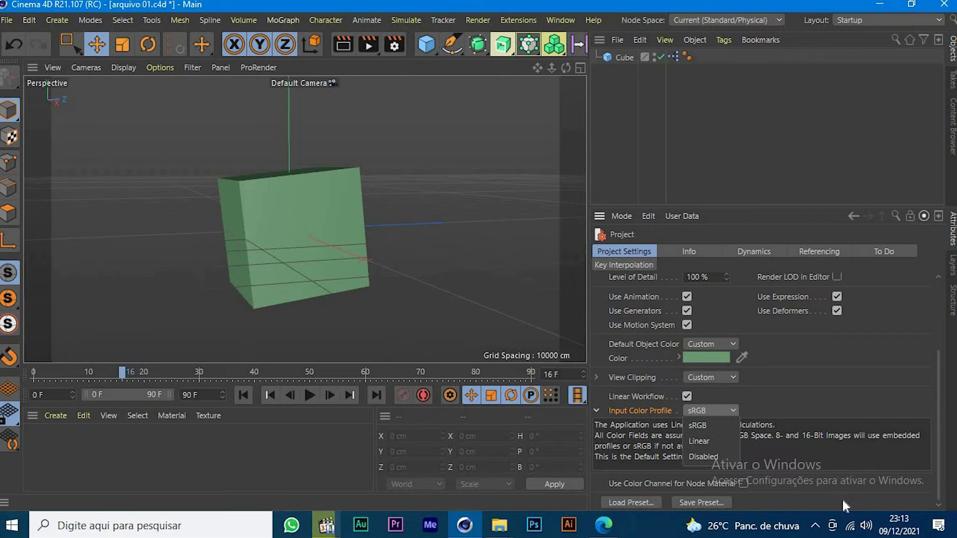
{"action": "left_click", "coordinate": [701, 502]}
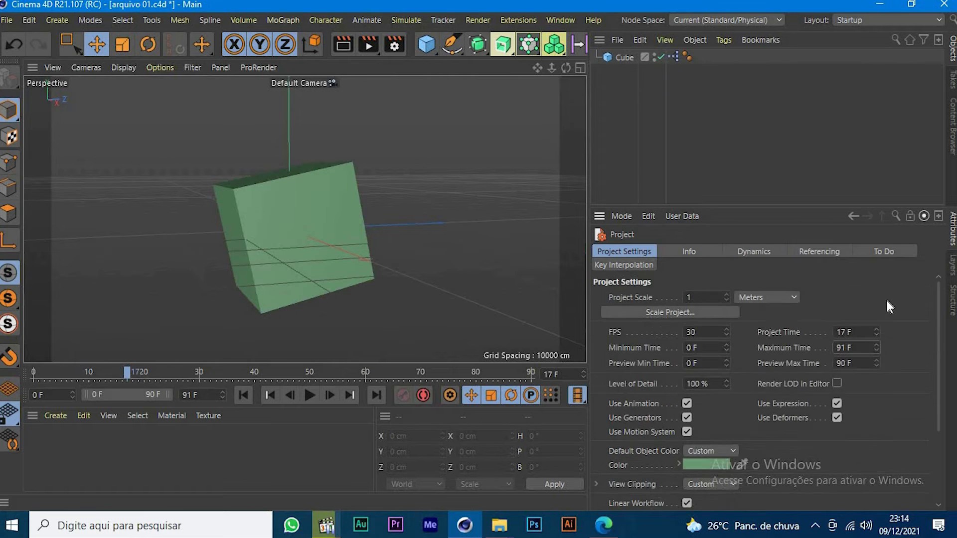
Save the project settings as the preset "arquivo 01" with the author's name and the information text "Alterei o projeto"
{"action": "scroll", "coordinate": [887, 300], "scroll_direction": "down", "scroll_amount": 4}
{"action": "left_click", "coordinate": [699, 503]}
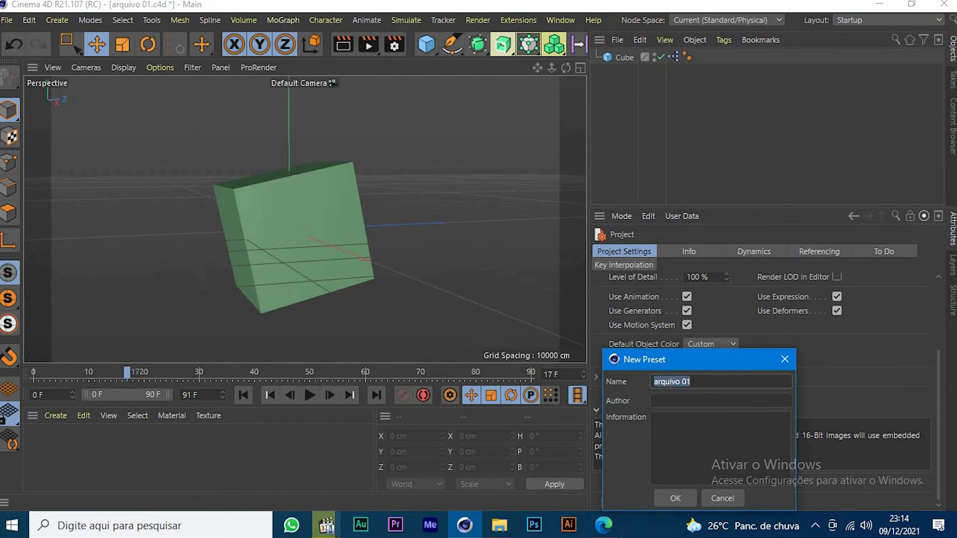
{"action": "key", "text": "Tab"}
{"action": "type", "text": "andr"}
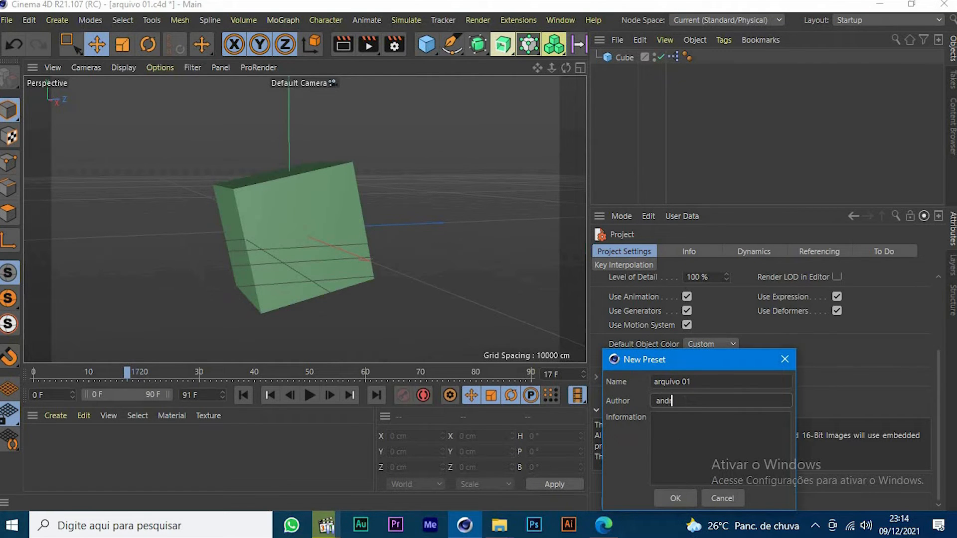
{"action": "type", "text": "é gomes"}
{"action": "key", "text": "Tab"}
{"action": "type", "text": "Alte"}
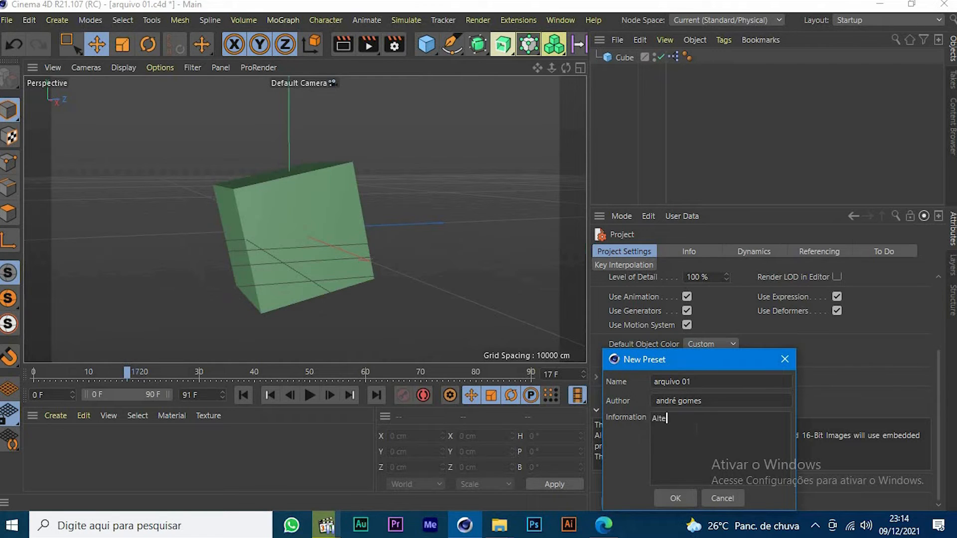
{"action": "type", "text": "rei o projeto"}
{"action": "left_click", "coordinate": [677, 500]}
{"action": "left_click", "coordinate": [467, 304]}
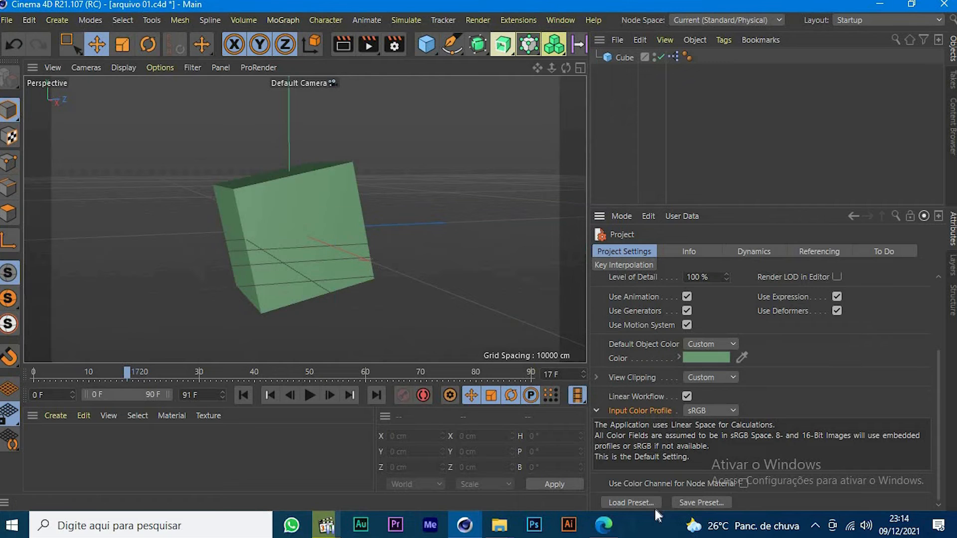
Browse the saved project settings presets and close the list without loading one
{"action": "left_click", "coordinate": [631, 503]}
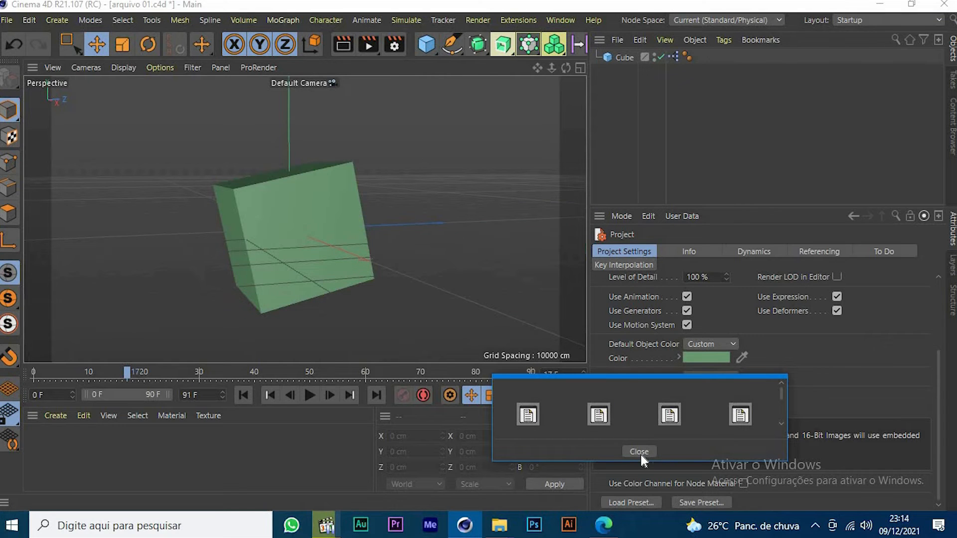
{"action": "left_click", "coordinate": [640, 451]}
{"action": "left_click", "coordinate": [642, 501]}
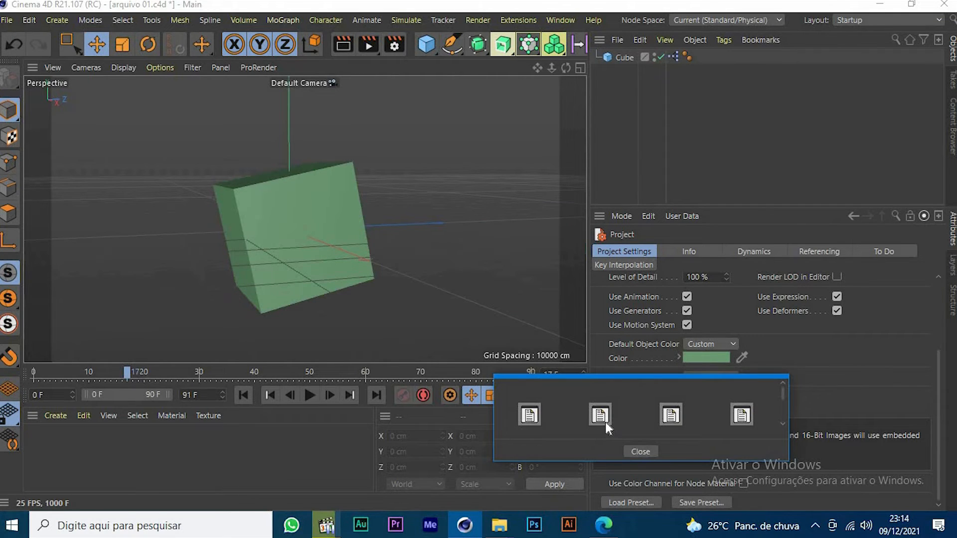
{"action": "left_click", "coordinate": [790, 122]}
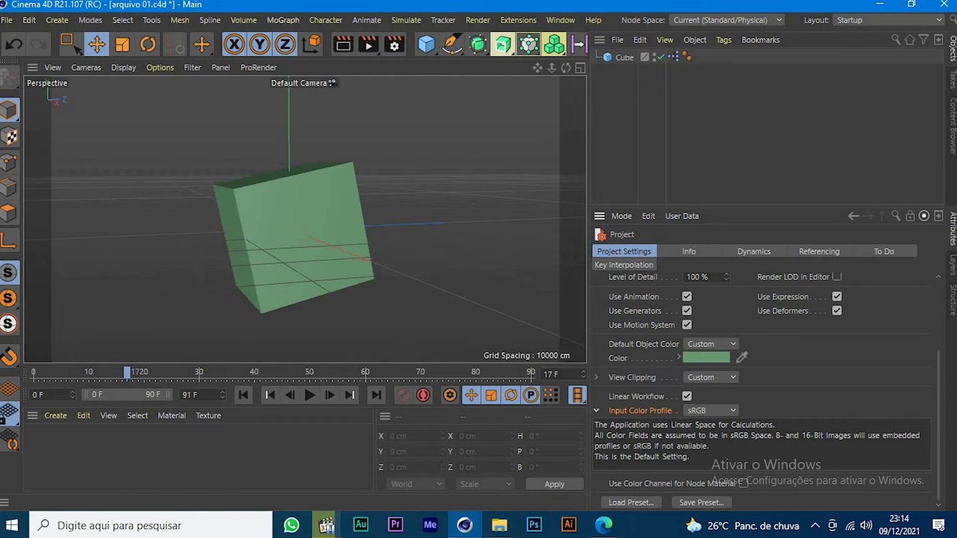
{"action": "left_click_drag", "start_coordinate": [690, 457], "coordinate": [601, 431]}
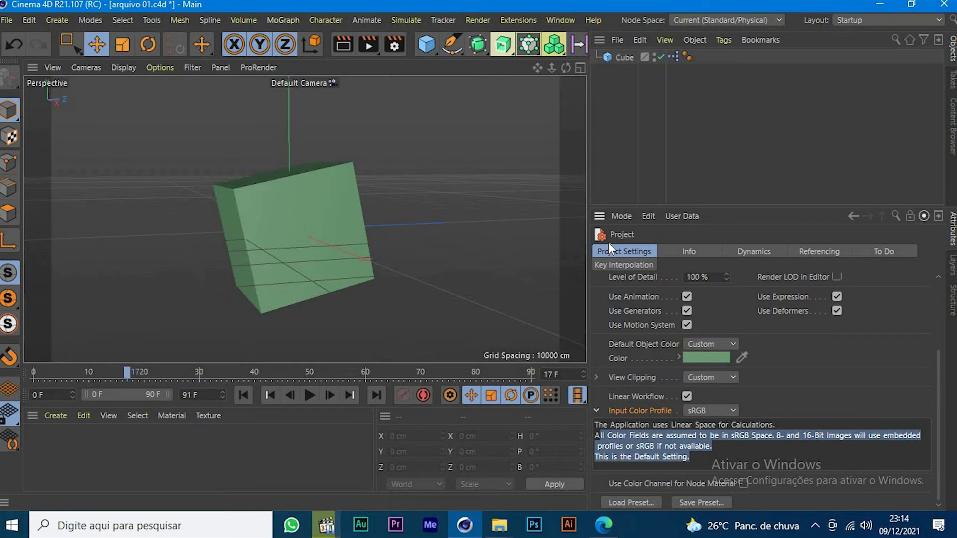
{"action": "left_click_drag", "start_coordinate": [564, 68], "coordinate": [607, 190]}
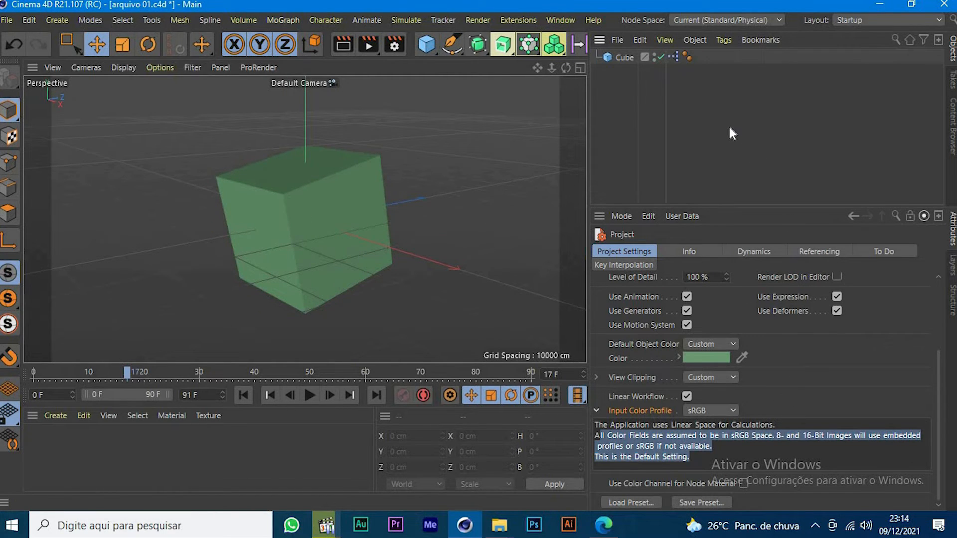
Show the project's Info settings and examine the Author, Copyright and Info fields
{"action": "left_click", "coordinate": [707, 252]}
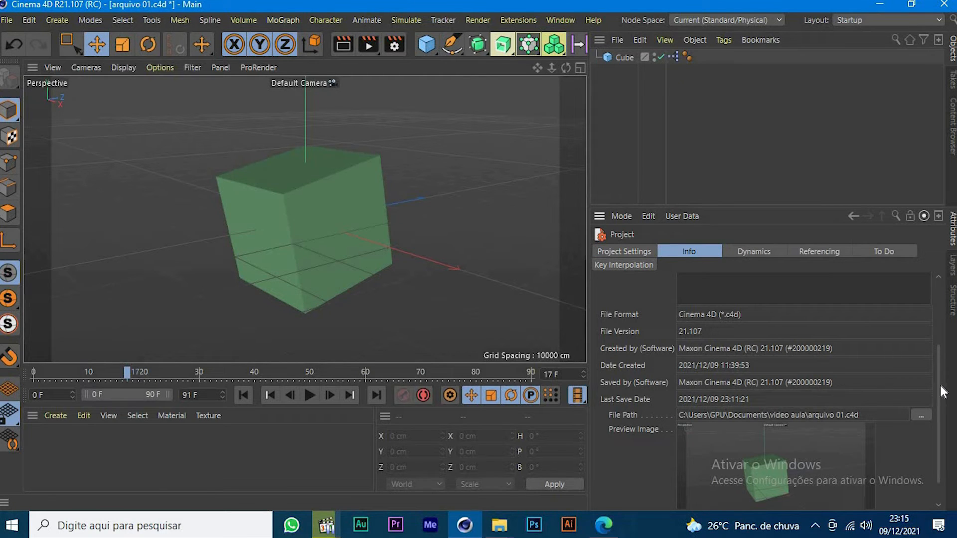
{"action": "left_click_drag", "start_coordinate": [939, 387], "coordinate": [939, 322]}
{"action": "left_click", "coordinate": [685, 297]}
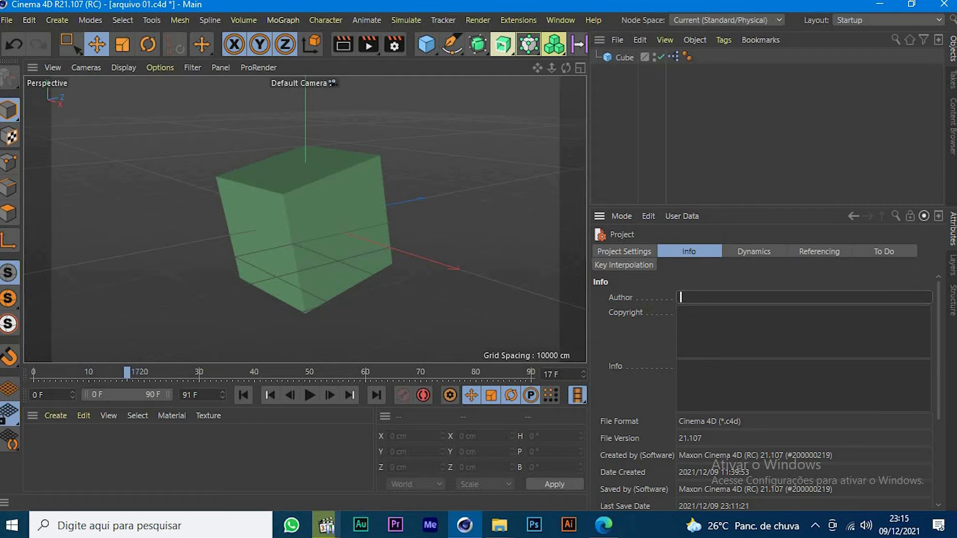
{"action": "left_click", "coordinate": [690, 321]}
{"action": "left_click", "coordinate": [691, 374]}
{"action": "left_click", "coordinate": [690, 324]}
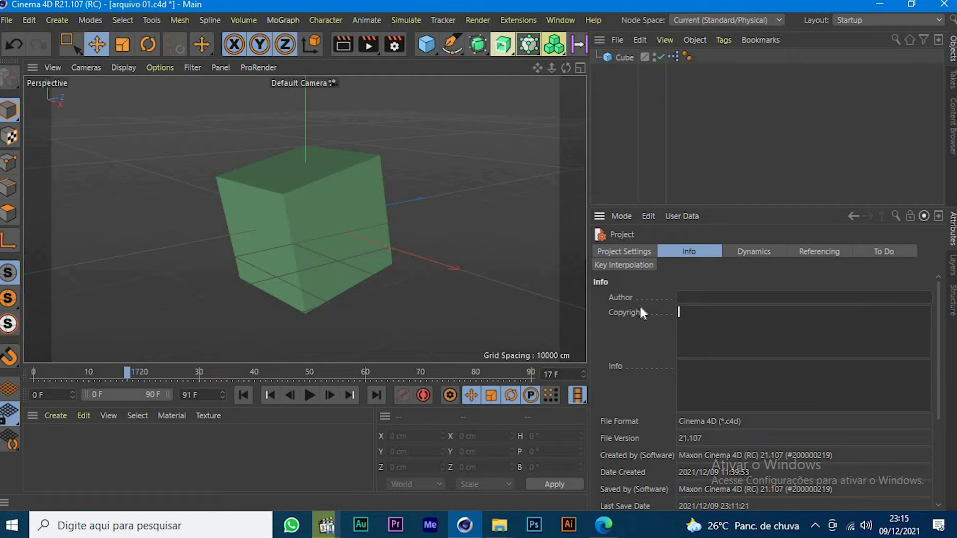
{"action": "left_click", "coordinate": [610, 316]}
{"action": "left_click", "coordinate": [611, 367]}
{"action": "scroll", "coordinate": [783, 331], "scroll_direction": "down", "scroll_amount": 2}
{"action": "scroll", "coordinate": [783, 331], "scroll_direction": "up", "scroll_amount": 1}
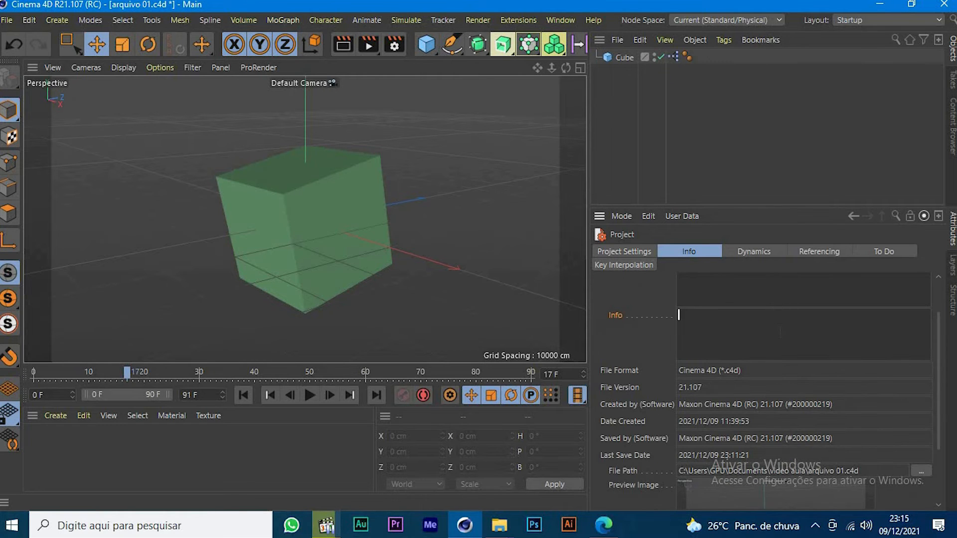
{"action": "scroll", "coordinate": [804, 389], "scroll_direction": "down", "scroll_amount": 2}
{"action": "scroll", "coordinate": [850, 309], "scroll_direction": "up", "scroll_amount": 3}
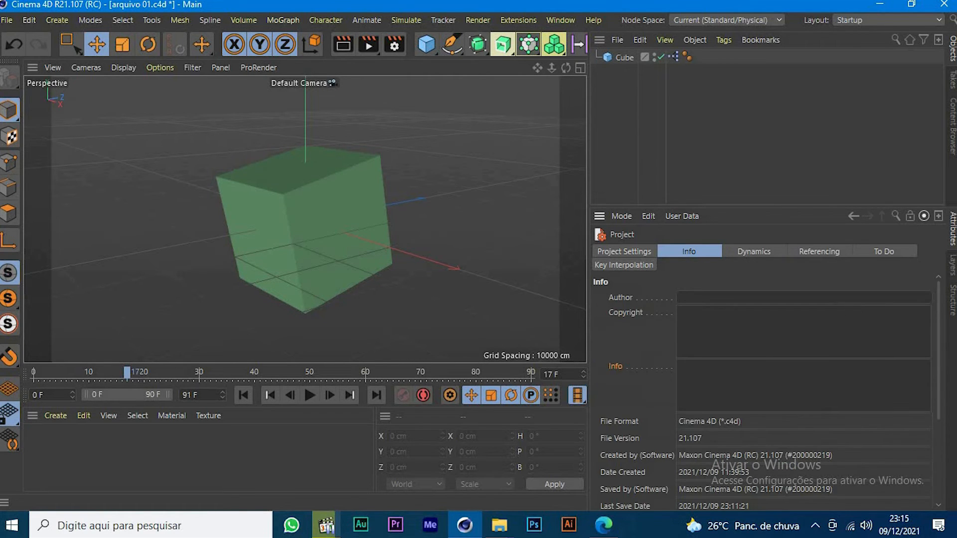
Examine the project's file details and change the viewport view to compare it with the Preview Image
{"action": "left_click", "coordinate": [839, 371]}
{"action": "left_click", "coordinate": [822, 341]}
{"action": "left_click", "coordinate": [718, 297]}
{"action": "left_click_drag", "start_coordinate": [940, 322], "coordinate": [948, 425]}
{"action": "left_click", "coordinate": [709, 322]}
{"action": "left_click", "coordinate": [713, 373]}
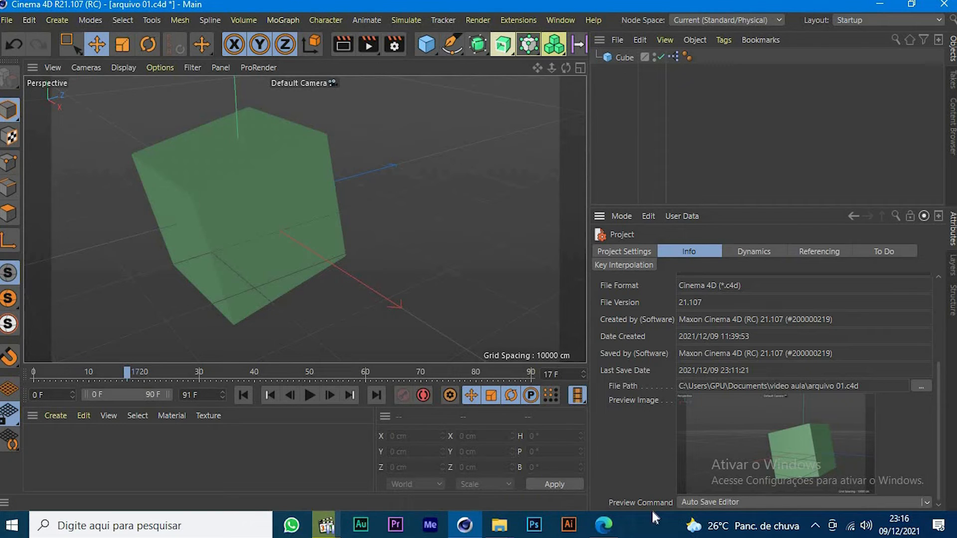
{"action": "left_click_drag", "start_coordinate": [538, 68], "coordinate": [591, 72]}
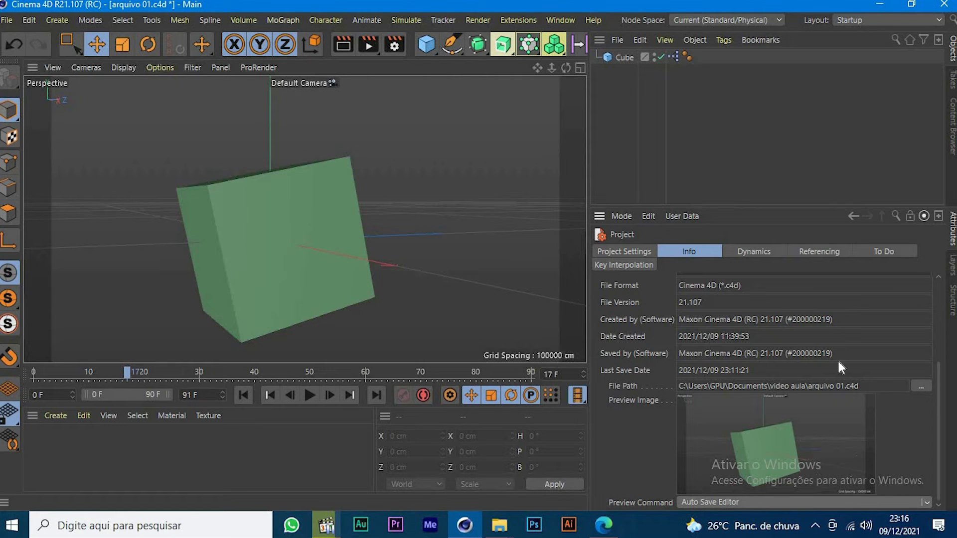
Open the folder containing the project file from its File Path twice, closing it each time
{"action": "left_click", "coordinate": [927, 386]}
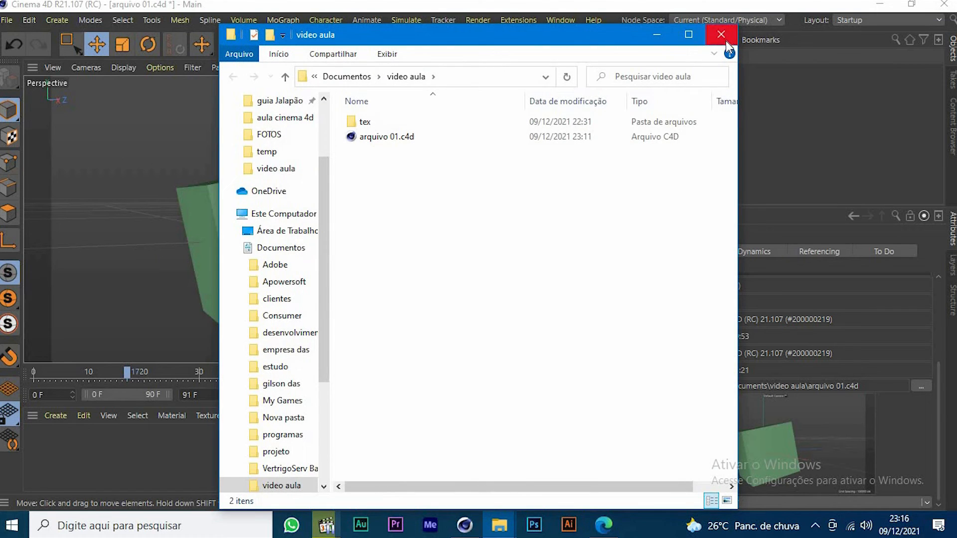
{"action": "left_click", "coordinate": [721, 35]}
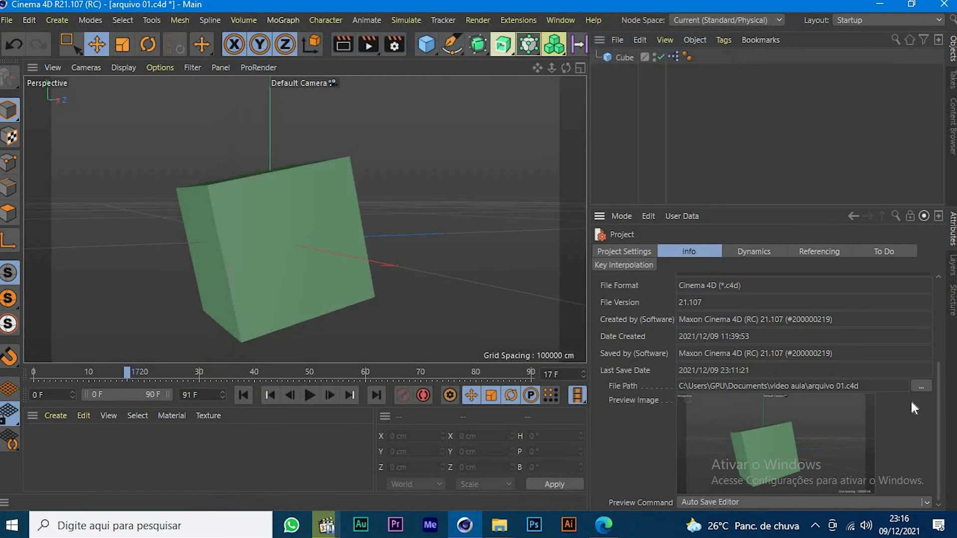
{"action": "left_click", "coordinate": [921, 387]}
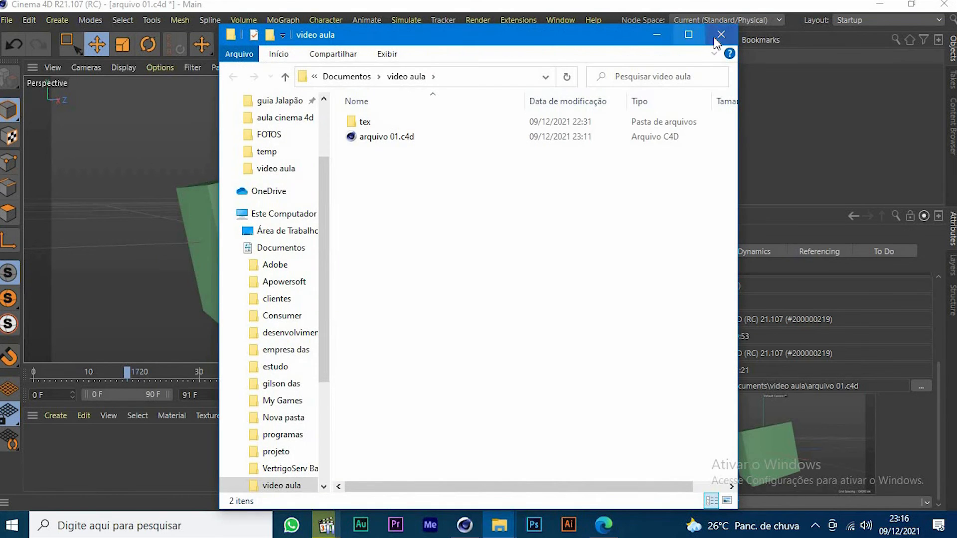
{"action": "left_click", "coordinate": [729, 30]}
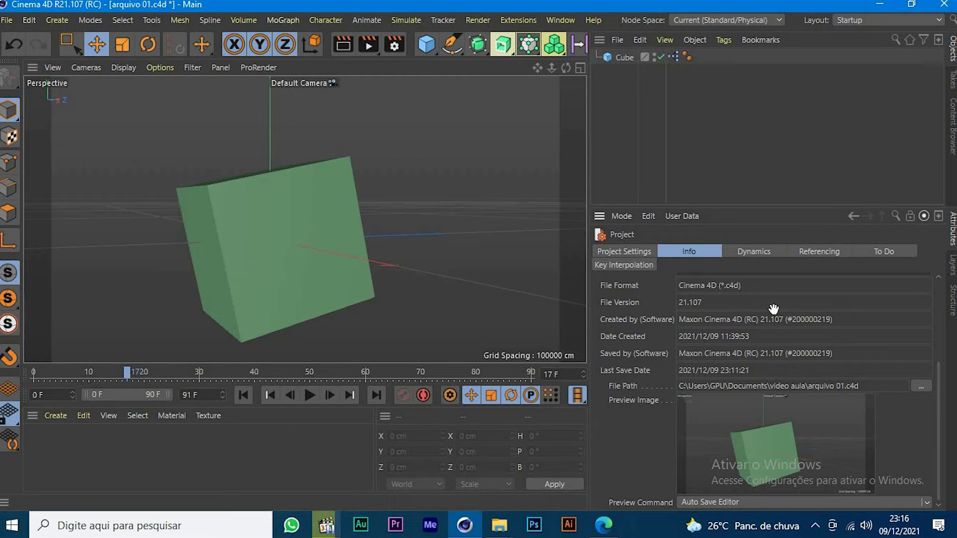
{"action": "scroll", "coordinate": [840, 312], "scroll_direction": "up", "scroll_amount": 1}
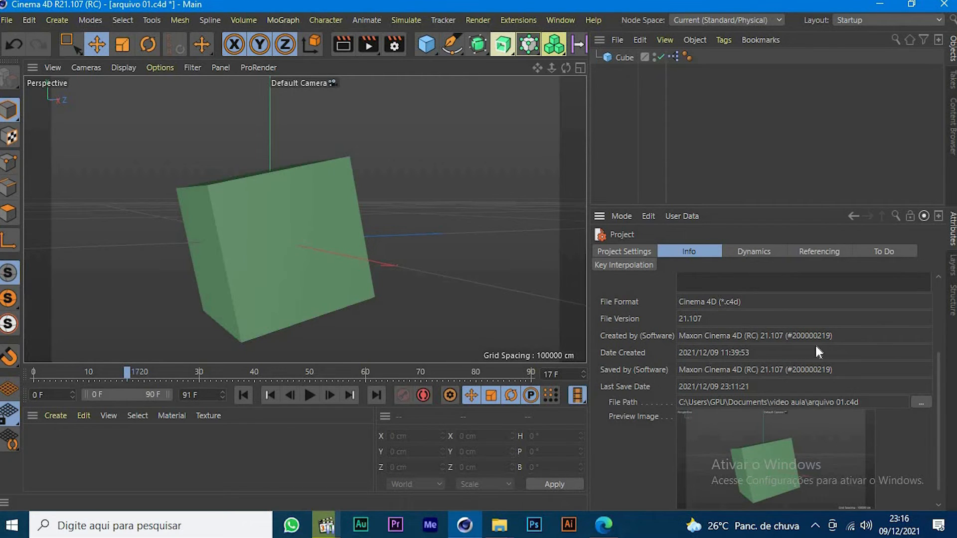
Review the project's Dynamics settings, covering the Visualization, Expert, Cache and General groups
{"action": "left_click", "coordinate": [753, 251]}
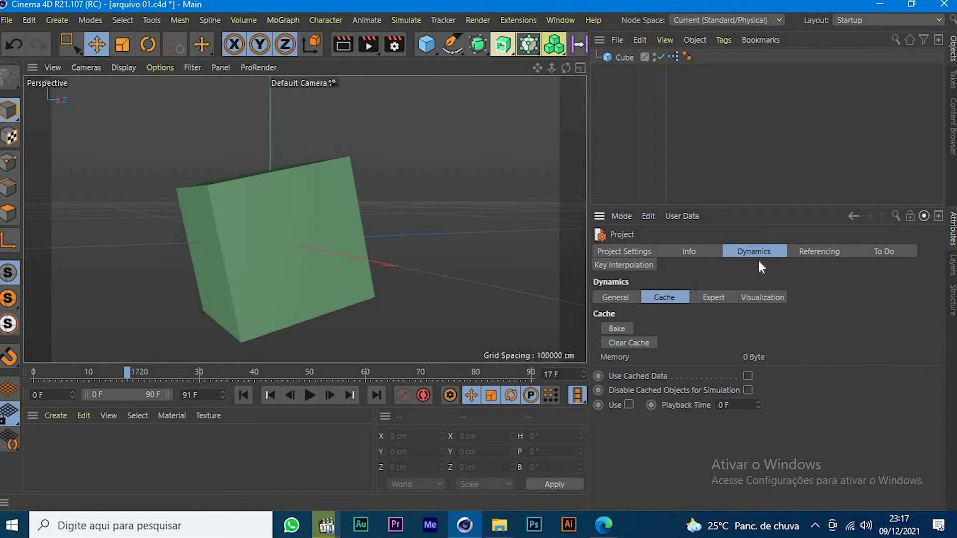
{"action": "left_click", "coordinate": [761, 297]}
{"action": "left_click", "coordinate": [713, 297]}
{"action": "left_click", "coordinate": [664, 297]}
{"action": "left_click", "coordinate": [609, 299]}
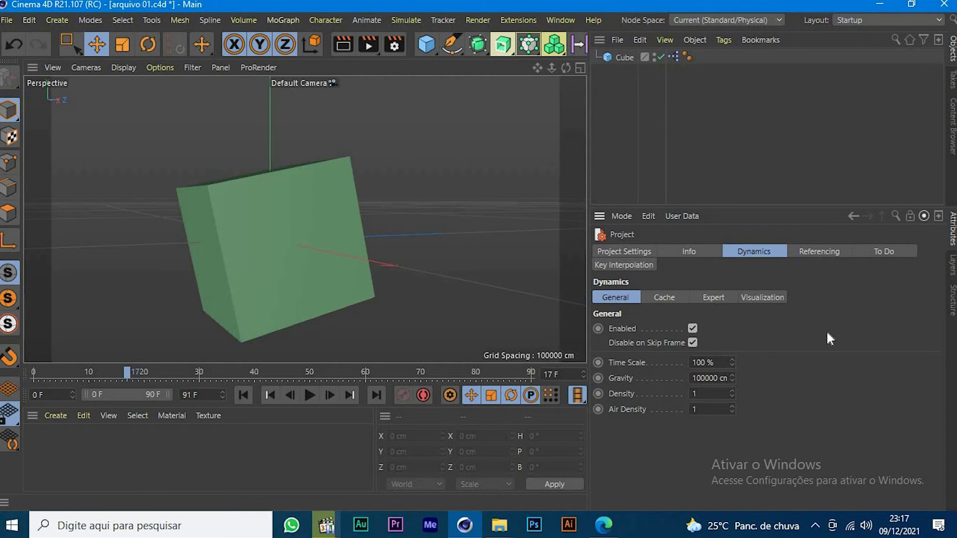
Add the cube to the project's Referencing list by picking it in the viewport, and select its entry
{"action": "left_click", "coordinate": [821, 250]}
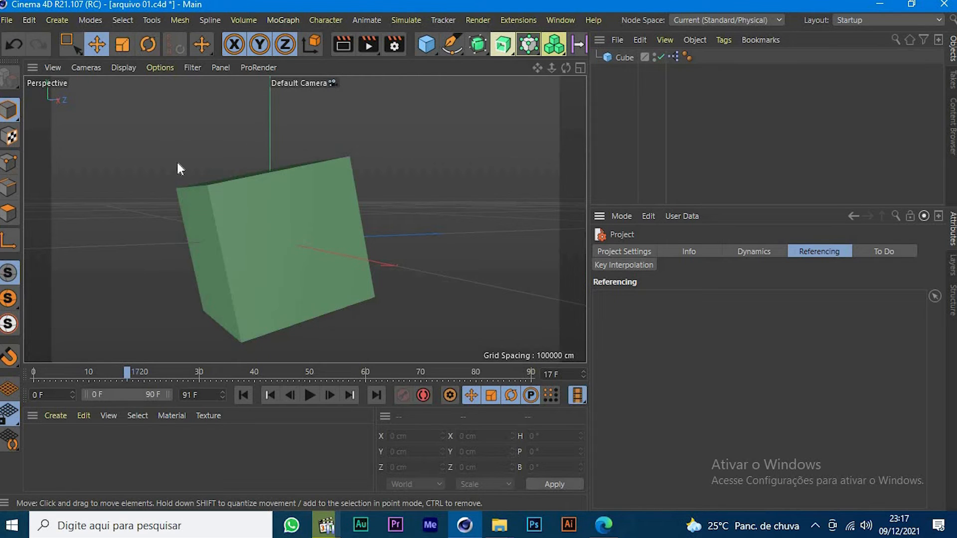
{"action": "left_click", "coordinate": [936, 297]}
{"action": "left_click", "coordinate": [341, 243]}
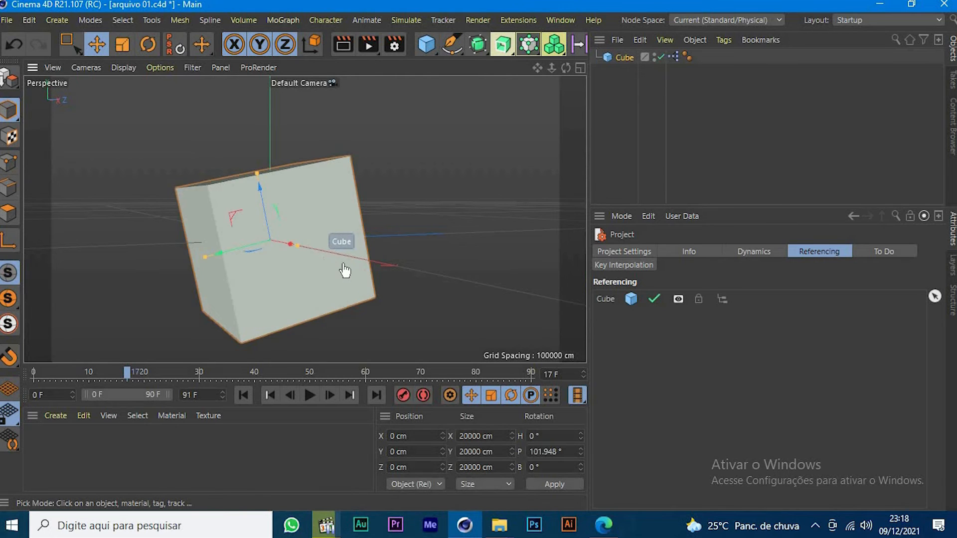
{"action": "left_click", "coordinate": [606, 299]}
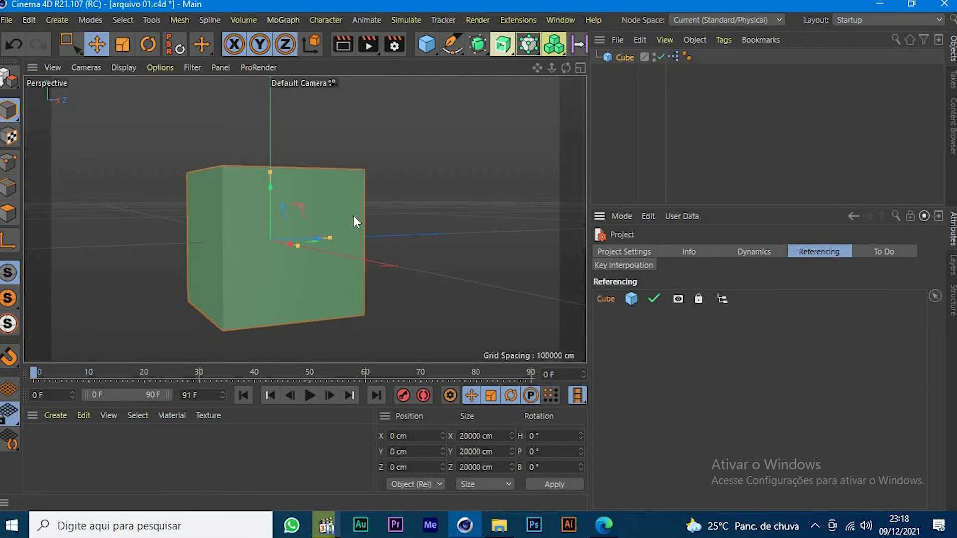
Add a Polygon primitive and move it along Z to about -24350 cm, clear of the cube, then deselect it
{"action": "left_click", "coordinate": [863, 169]}
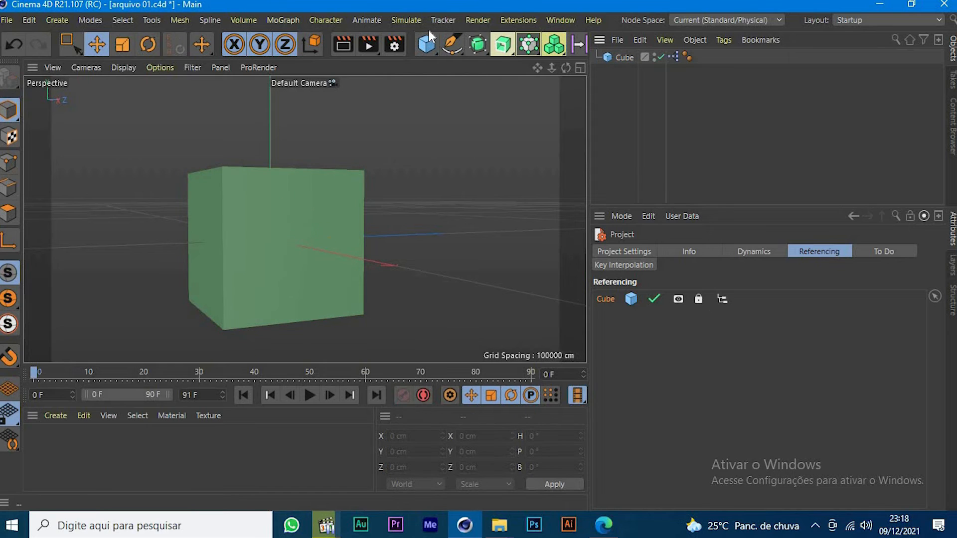
{"action": "left_click", "coordinate": [427, 44]}
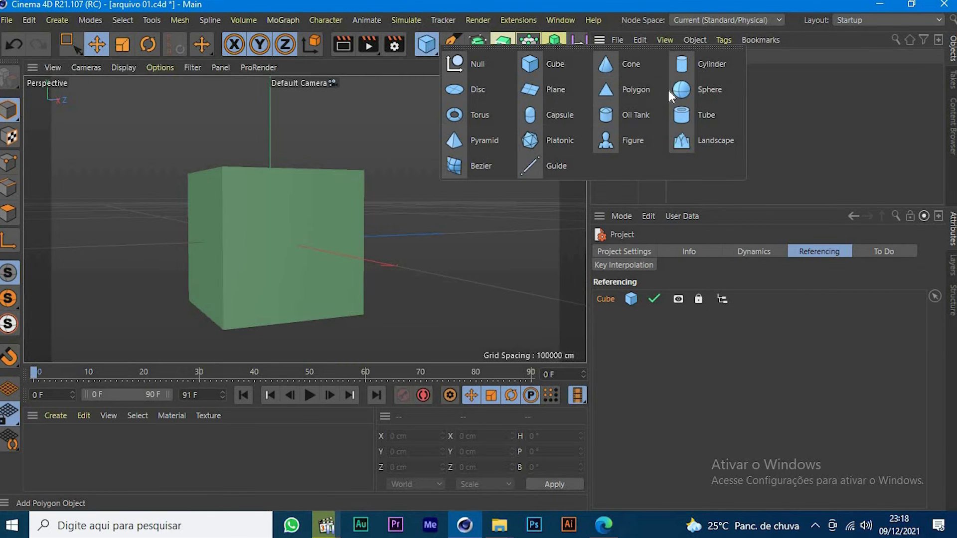
{"action": "left_click", "coordinate": [619, 93]}
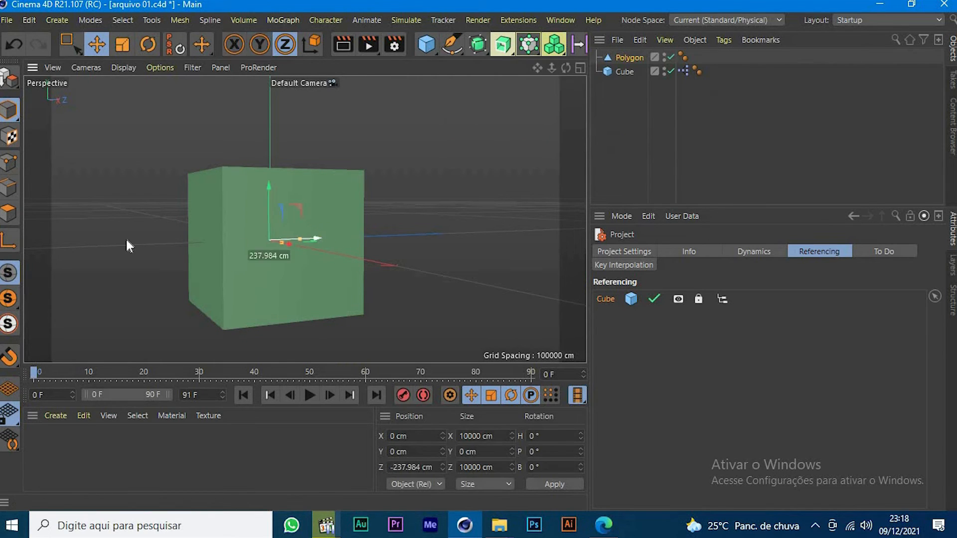
{"action": "left_click_drag", "start_coordinate": [126, 246], "coordinate": [151, 244]}
{"action": "left_click", "coordinate": [648, 130]}
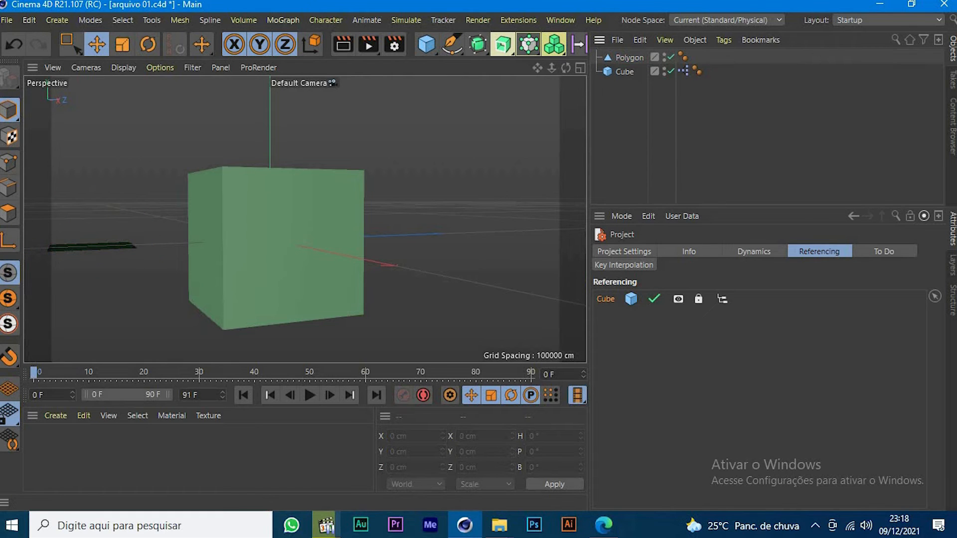
Add the polygon to the Referencing list by picking it in the viewport, and delete the selected list entries
{"action": "left_click", "coordinate": [934, 296]}
{"action": "left_click", "coordinate": [64, 251]}
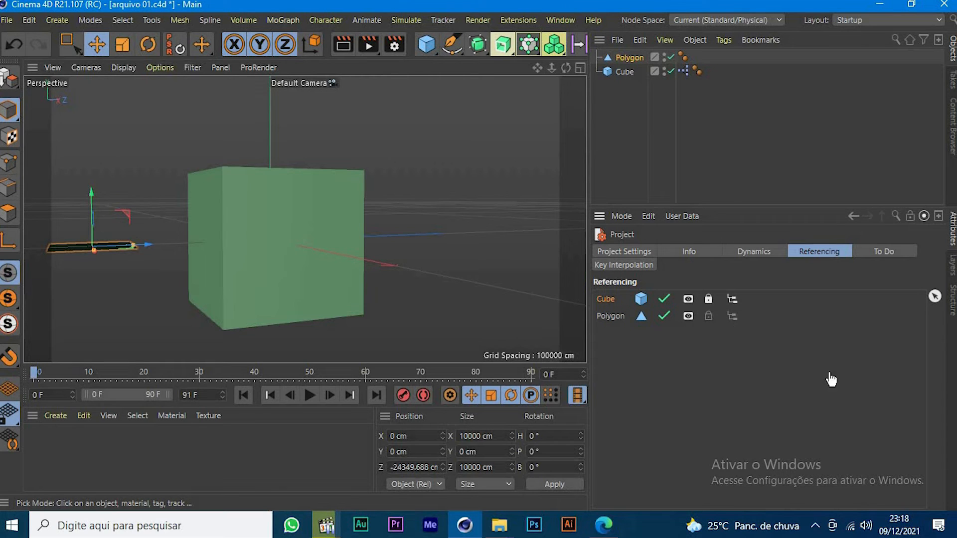
{"action": "left_click_drag", "start_coordinate": [834, 373], "coordinate": [631, 319]}
{"action": "left_click_drag", "start_coordinate": [657, 380], "coordinate": [635, 299]}
{"action": "key", "text": "Delete"}
Review the project's To Do page, covering its Task and Done groups
{"action": "left_click", "coordinate": [884, 251]}
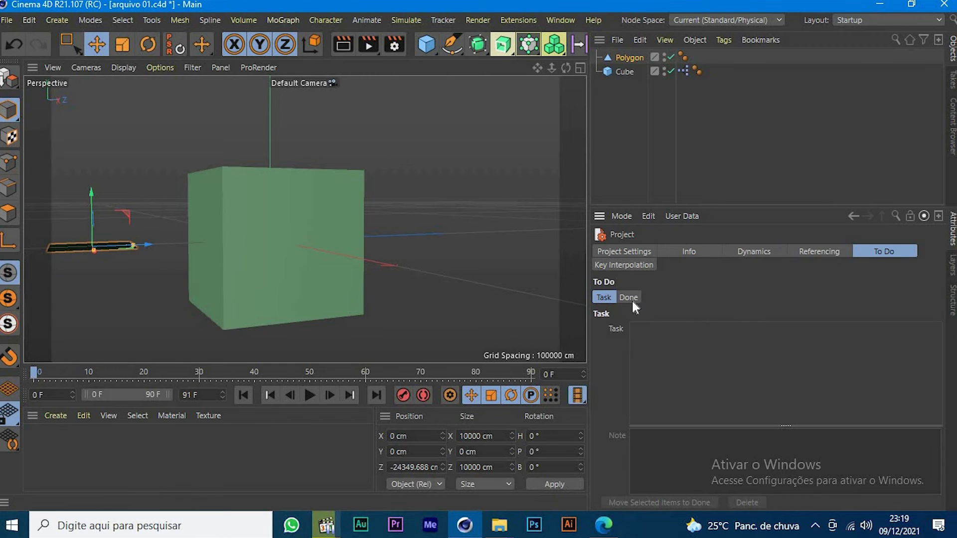
{"action": "left_click", "coordinate": [629, 297]}
{"action": "left_click", "coordinate": [604, 295]}
{"action": "key", "text": "d"}
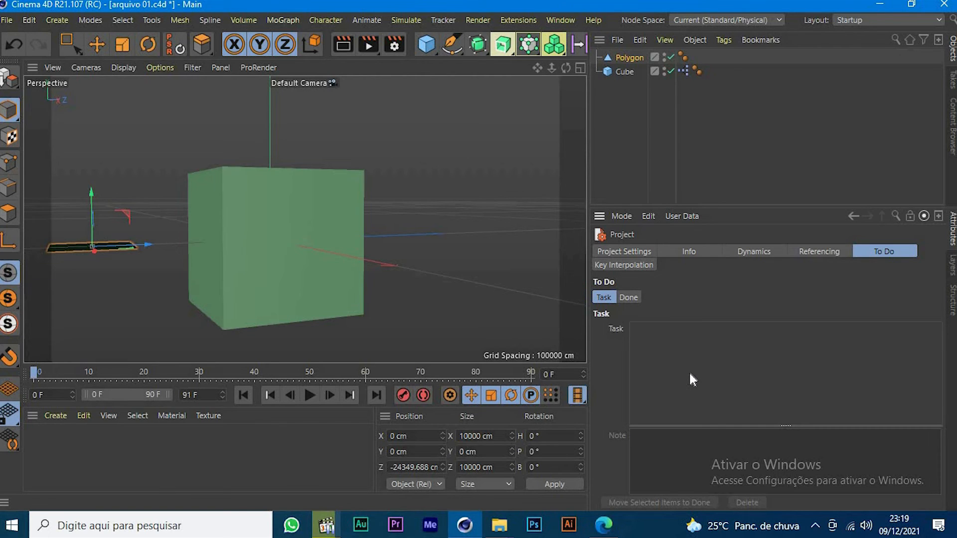
Review the Key Interpolation options, toggle Overdub off and back on, and play the cube's animation briefly
{"action": "left_click", "coordinate": [624, 265]}
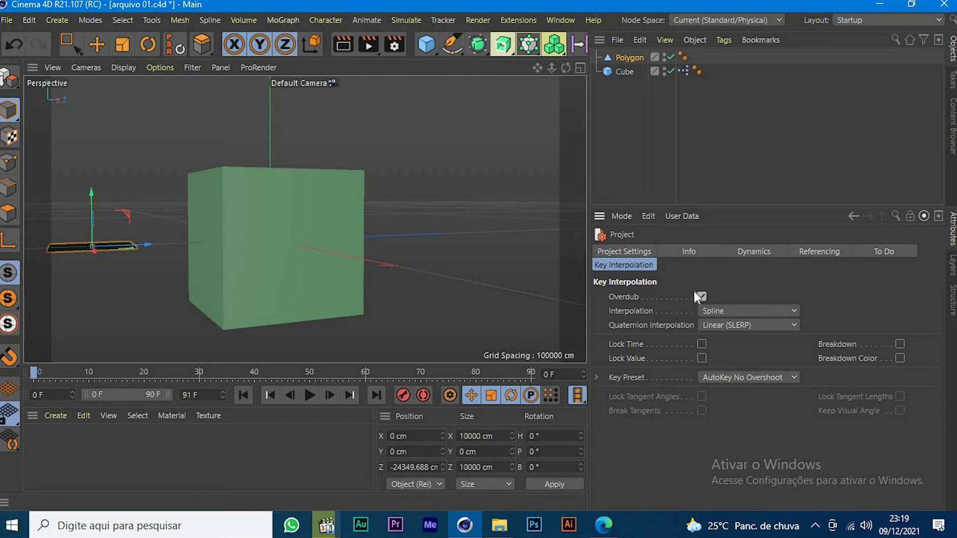
{"action": "left_click", "coordinate": [719, 309]}
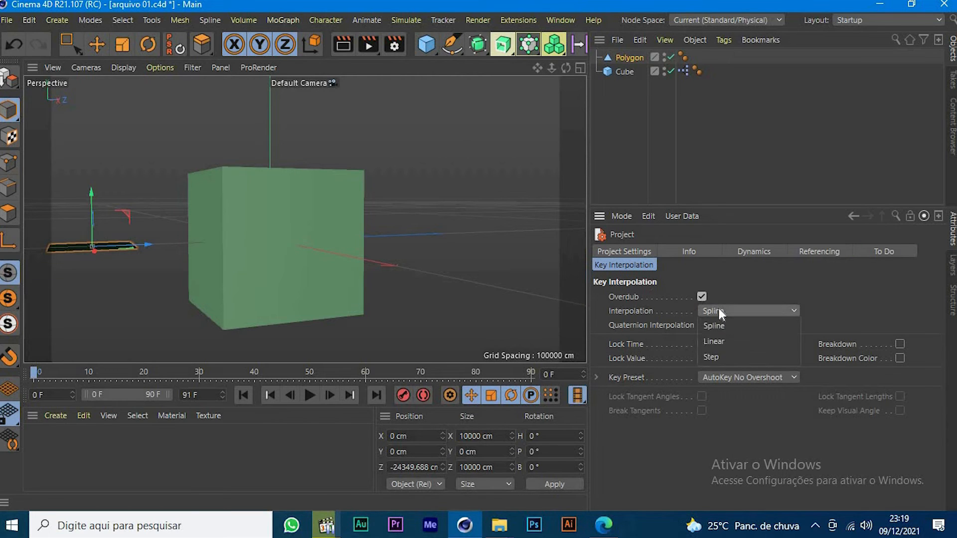
{"action": "left_click", "coordinate": [726, 265]}
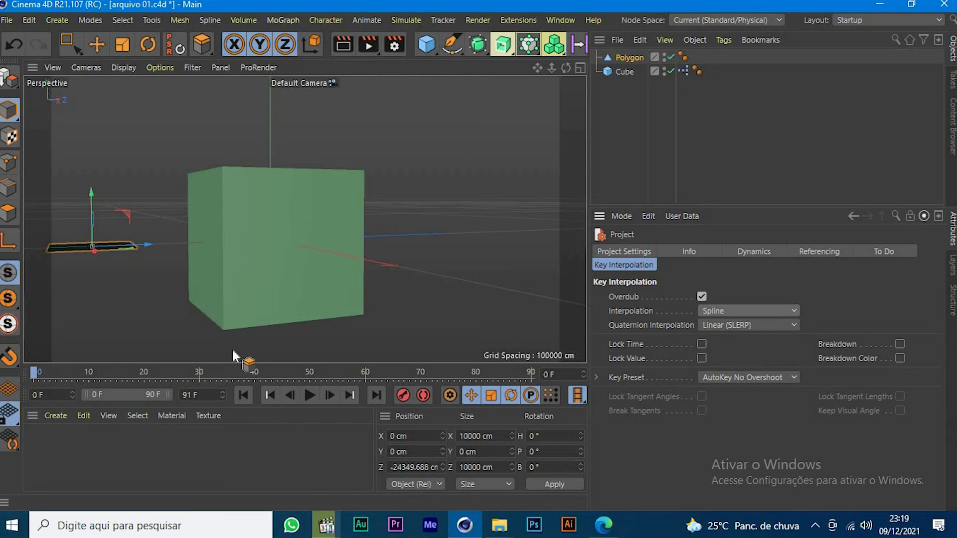
{"action": "left_click", "coordinate": [702, 298]}
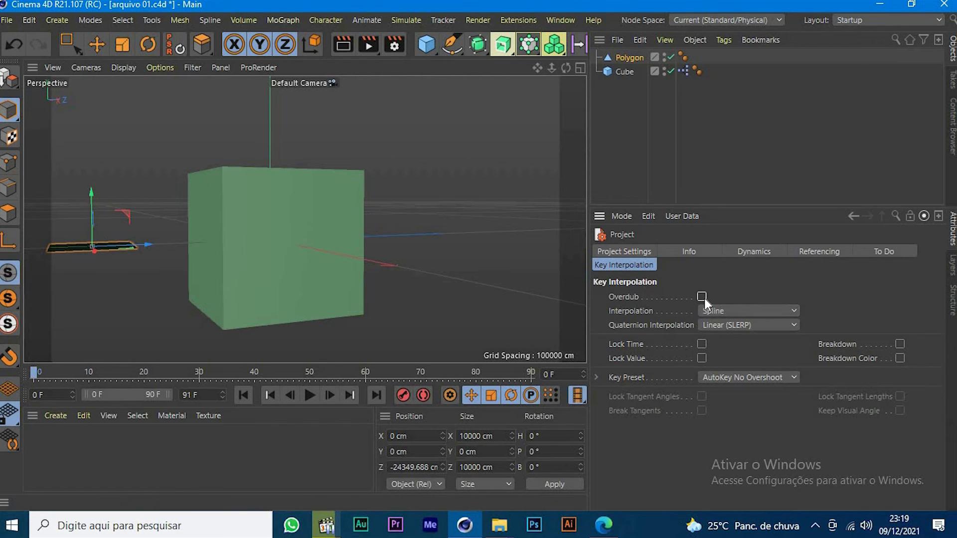
{"action": "key", "text": "F8"}
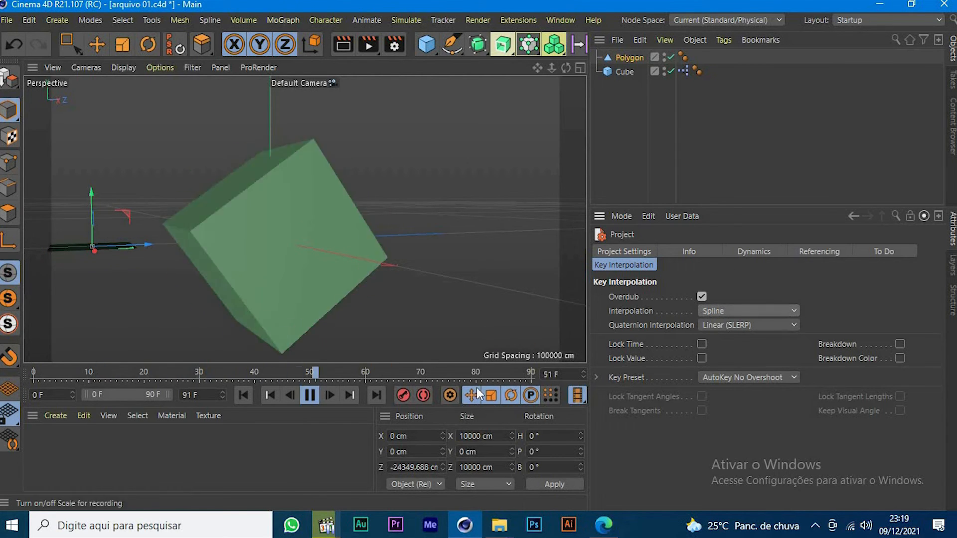
{"action": "left_click", "coordinate": [310, 395]}
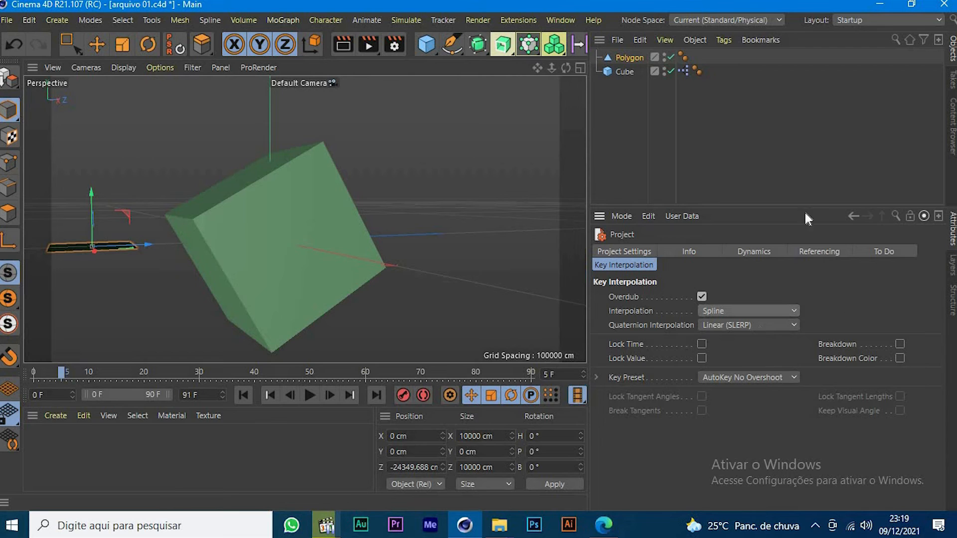
Revisit the general Project Settings and the file Info page of the project
{"action": "left_click", "coordinate": [29, 21]}
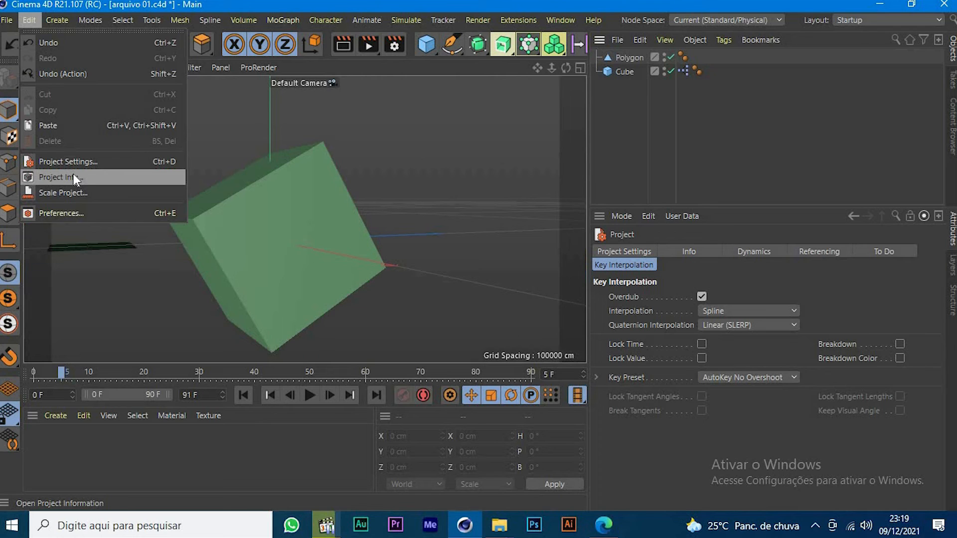
{"action": "left_click", "coordinate": [693, 259]}
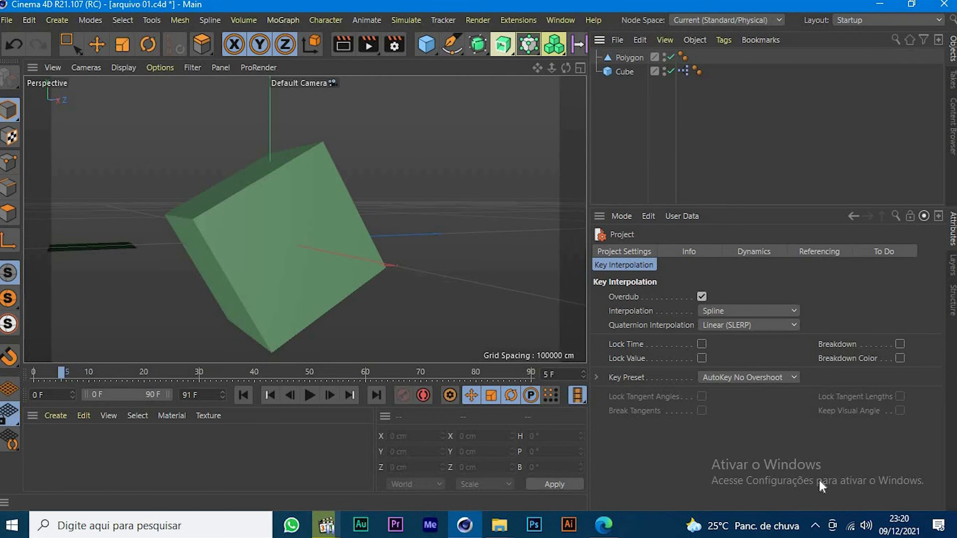
{"action": "left_click", "coordinate": [677, 252]}
{"action": "left_click", "coordinate": [641, 251]}
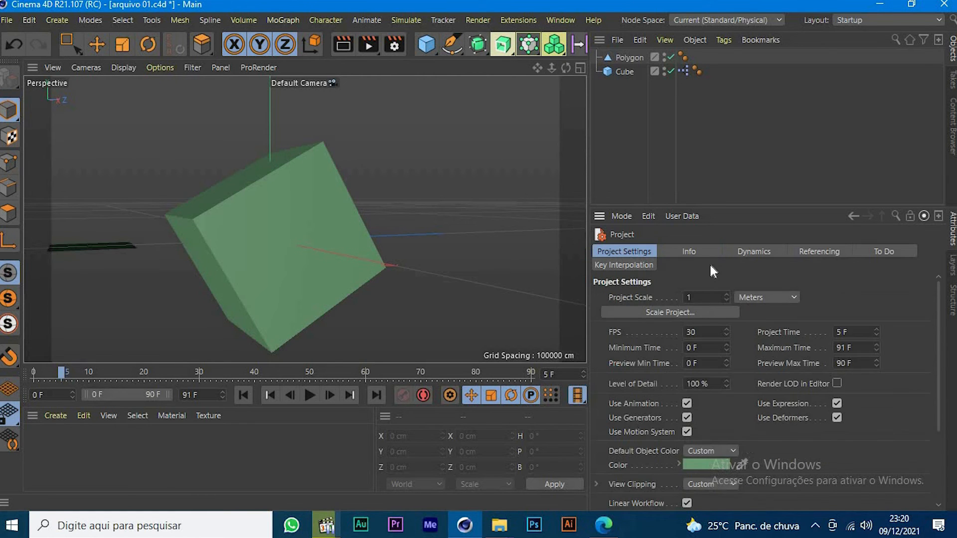
{"action": "left_click", "coordinate": [708, 253]}
Open the Project Info window, activate the Move tool, and reposition the window clear of the object list
{"action": "left_click", "coordinate": [29, 20]}
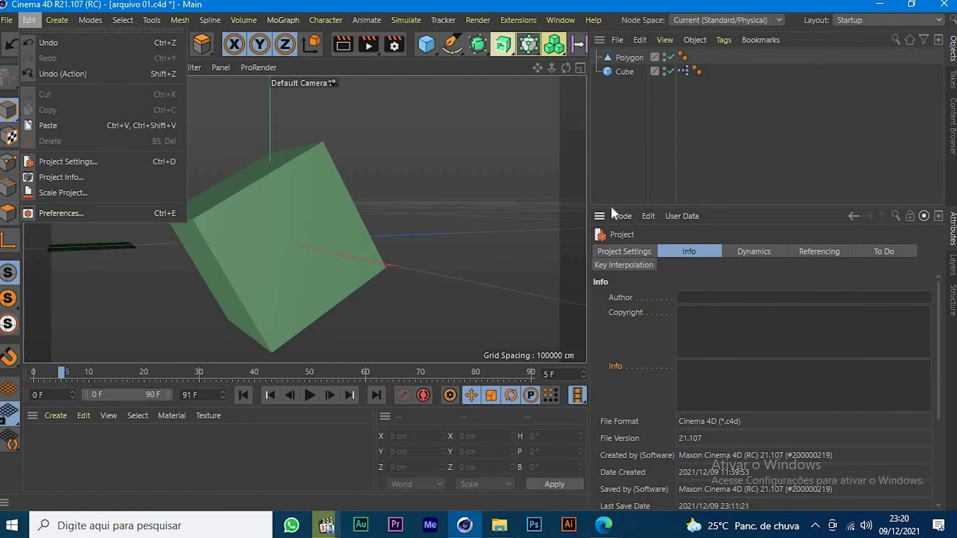
{"action": "mouse_move", "coordinate": [151, 20]}
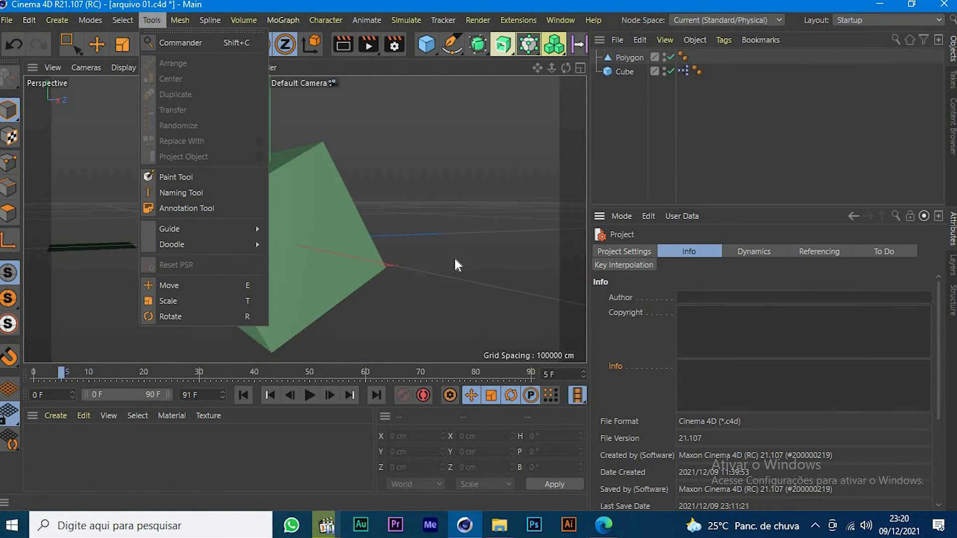
{"action": "left_click", "coordinate": [648, 144]}
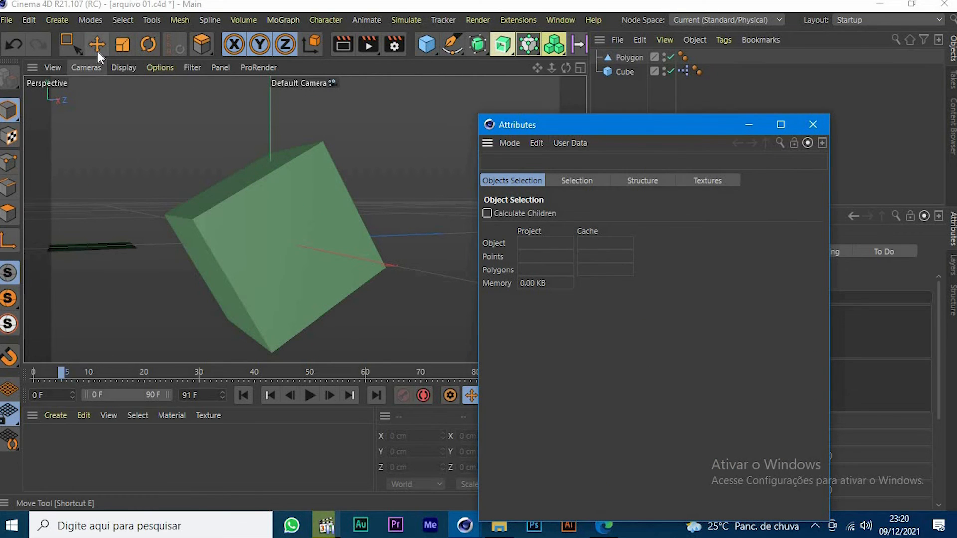
{"action": "left_click", "coordinate": [97, 52]}
{"action": "left_click_drag", "start_coordinate": [672, 125], "coordinate": [733, 178]}
Check the Project Info statistics for the polygon and the cube, and delete the polygon
{"action": "left_click", "coordinate": [621, 58]}
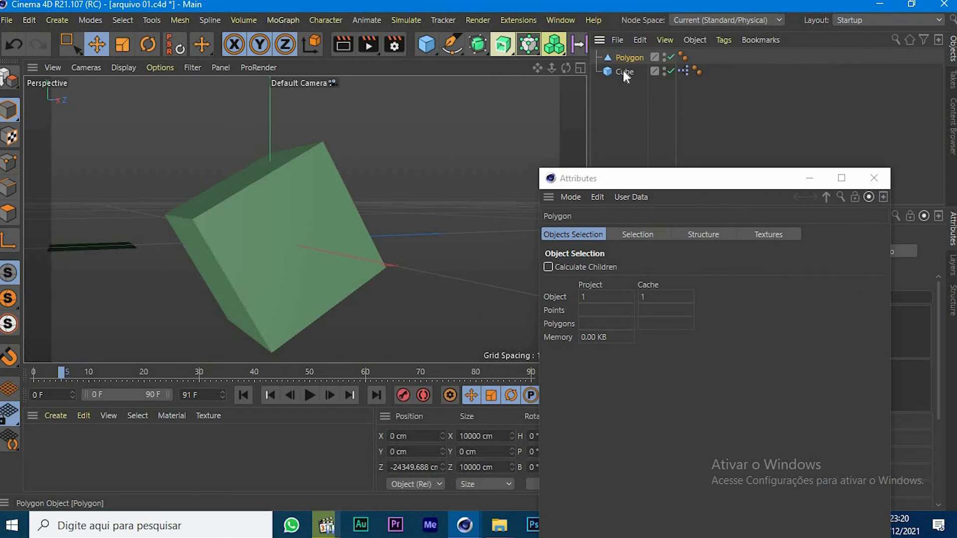
{"action": "left_click", "coordinate": [624, 70]}
{"action": "left_click", "coordinate": [635, 55]}
{"action": "key", "text": "Delete"}
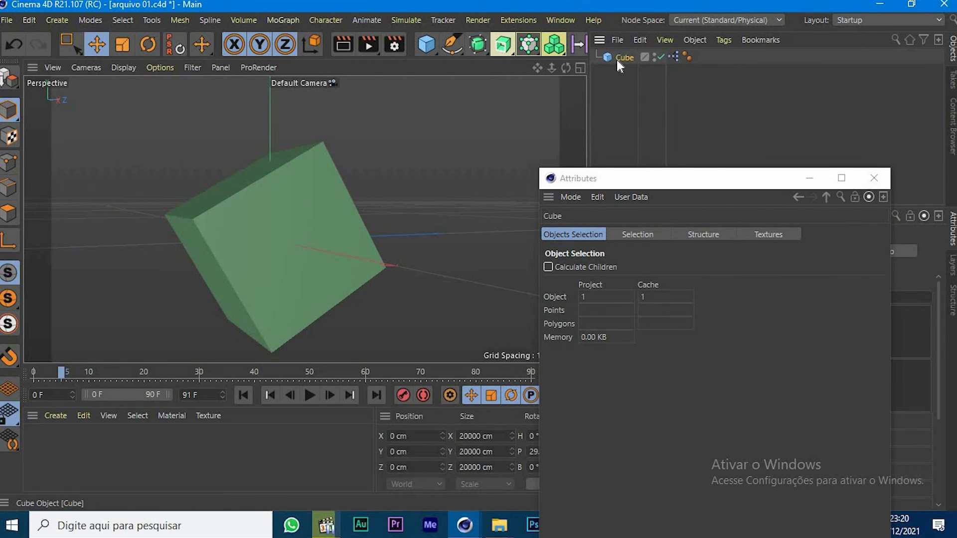
Duplicate the cube with the original hidden, make the copy editable, and check its Project Info statistics
{"action": "left_click", "coordinate": [618, 60]}
{"action": "key", "text": "c"}
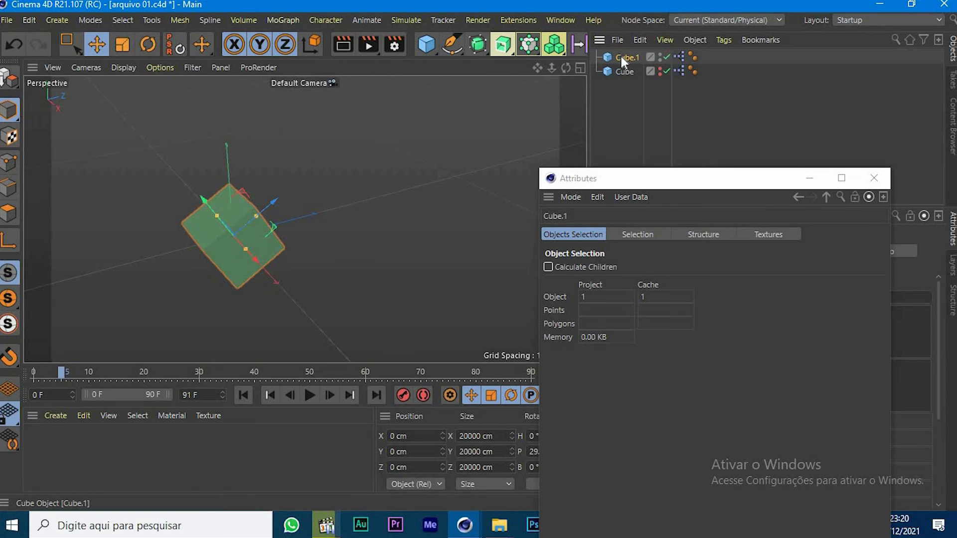
{"action": "key", "text": "c"}
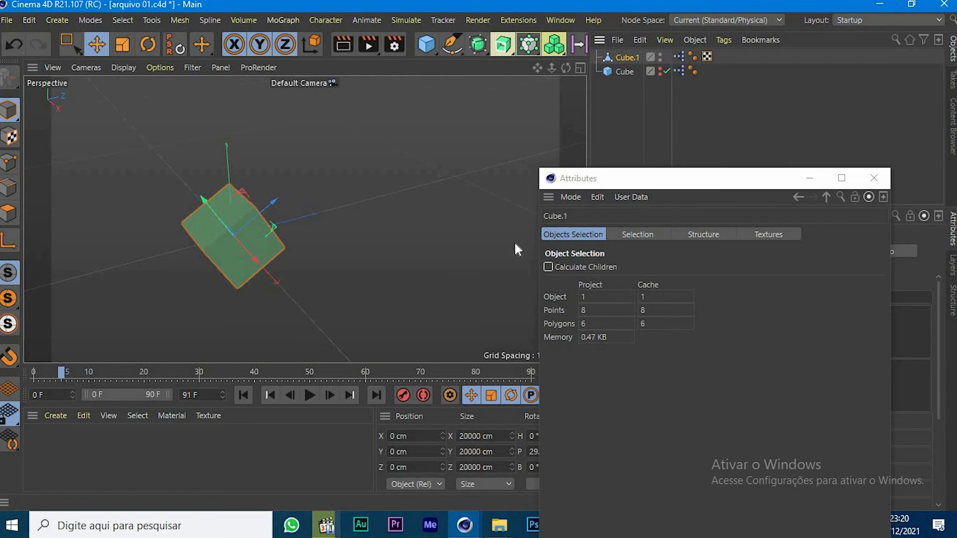
{"action": "left_click", "coordinate": [376, 173]}
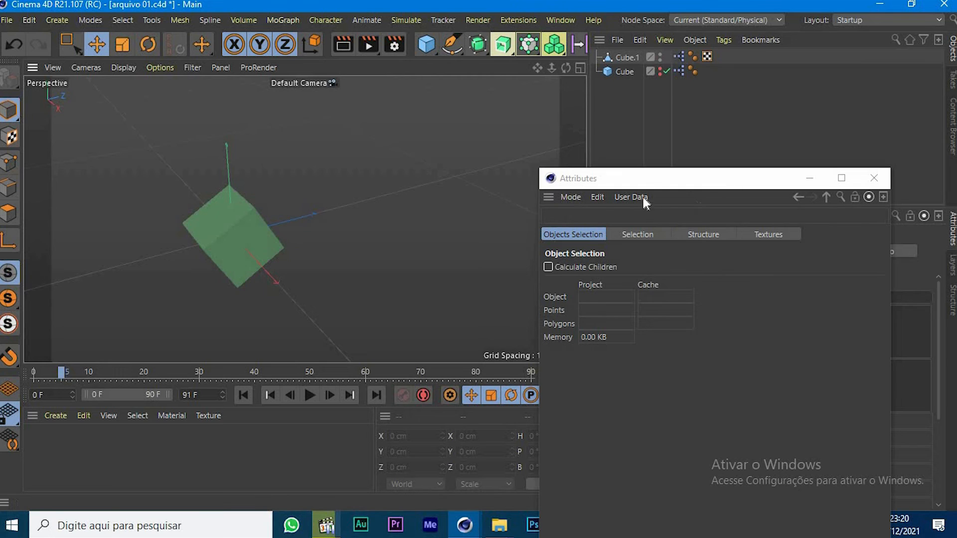
{"action": "left_click", "coordinate": [611, 58]}
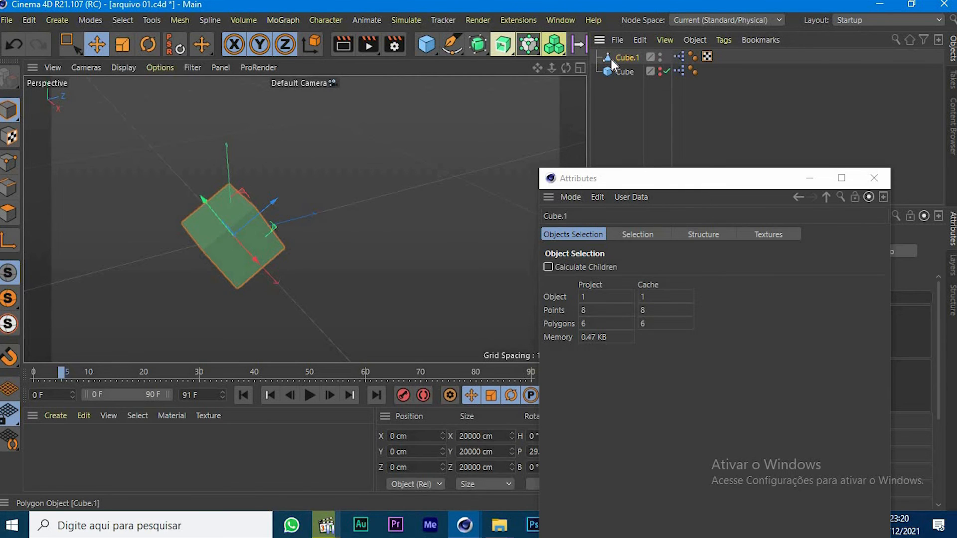
Switch to Point mode and select the editable cube's upper corner points one at a time
{"action": "left_click", "coordinate": [6, 165]}
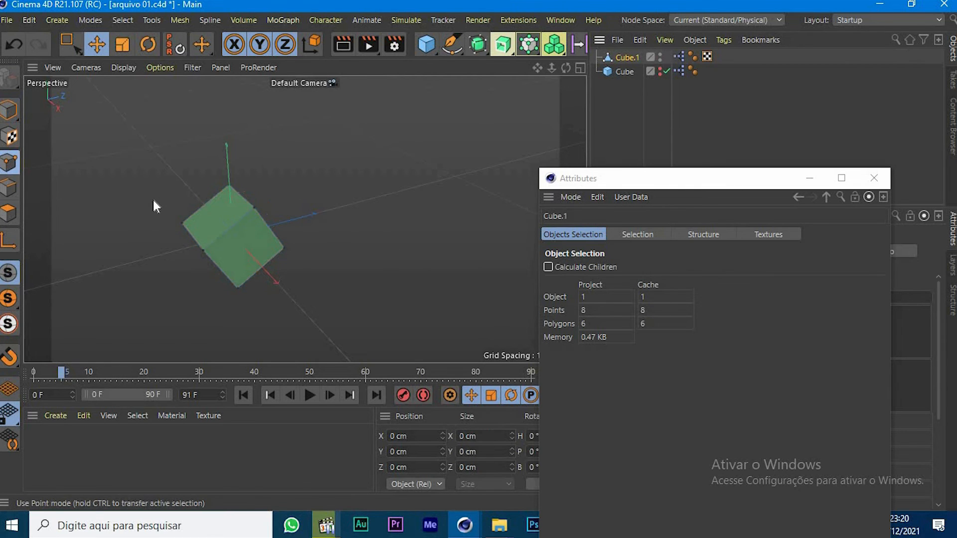
{"action": "left_click", "coordinate": [254, 207]}
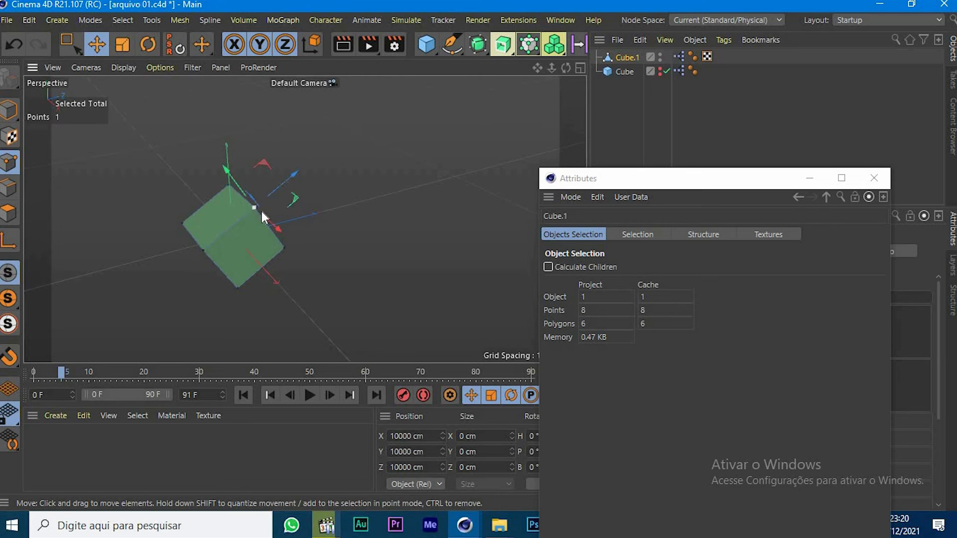
{"action": "left_click", "coordinate": [229, 186]}
{"action": "left_click", "coordinate": [183, 223]}
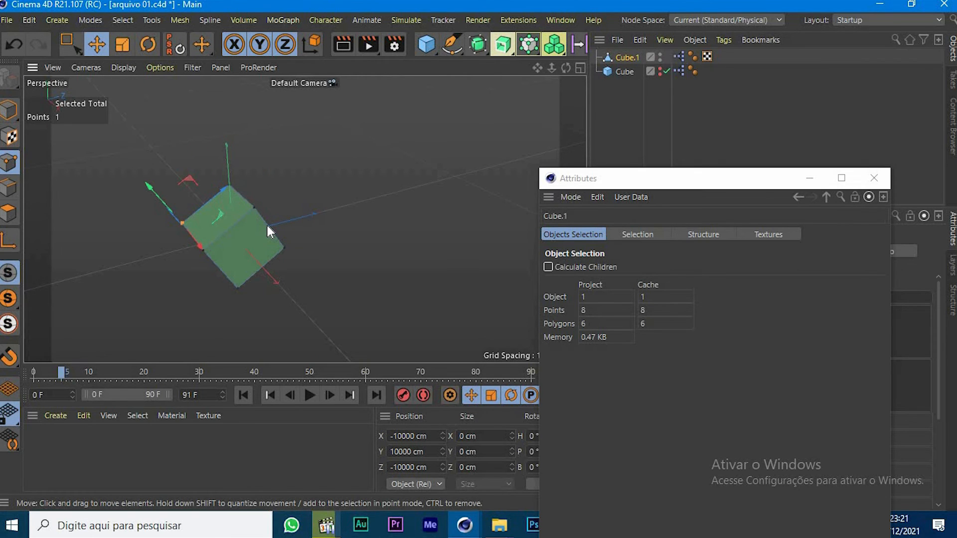
{"action": "left_click", "coordinate": [253, 206]}
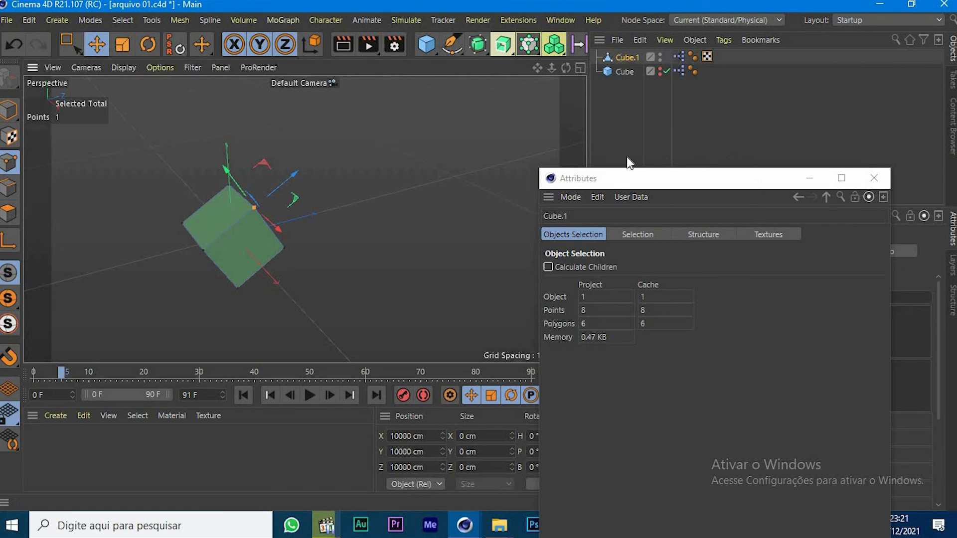
Inspect the modes offered by the Attributes window, and clear the cube's point selection, leaving the Move tool active
{"action": "left_click_drag", "start_coordinate": [605, 181], "coordinate": [591, 146]}
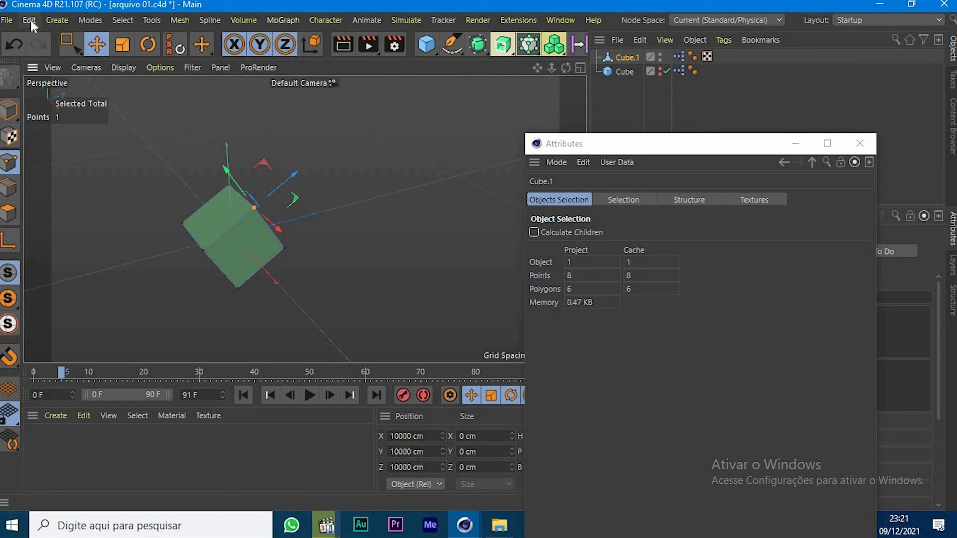
{"action": "left_click", "coordinate": [565, 161]}
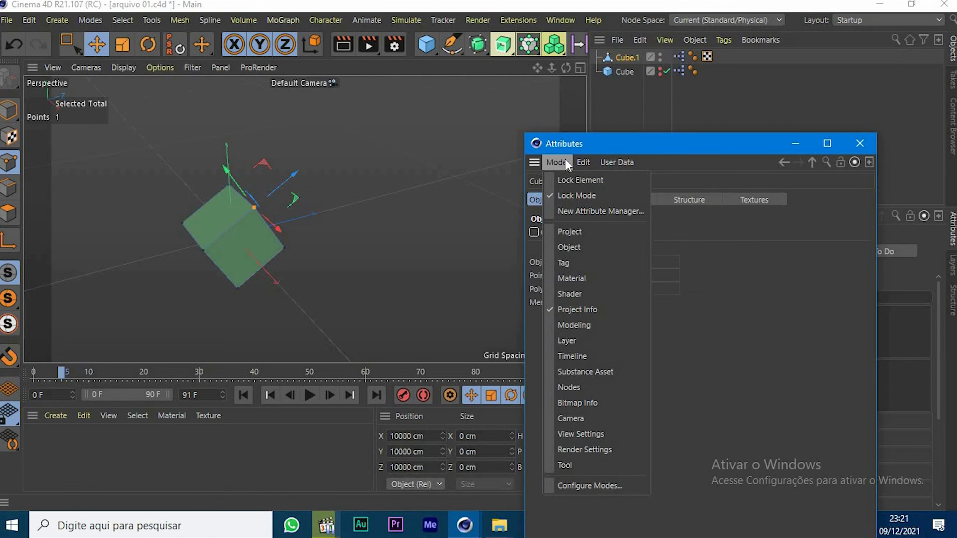
{"action": "left_click", "coordinate": [618, 146]}
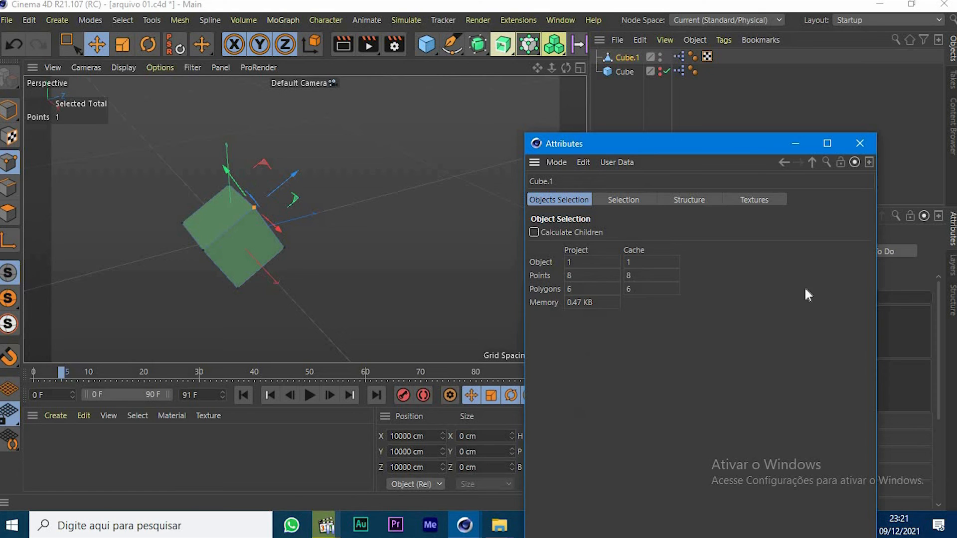
{"action": "left_click", "coordinate": [123, 45]}
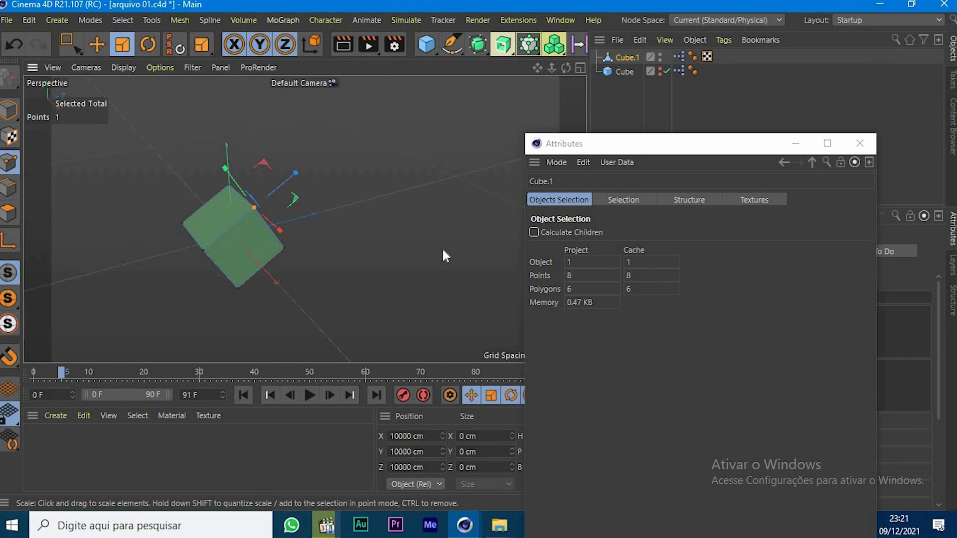
{"action": "left_click", "coordinate": [441, 247]}
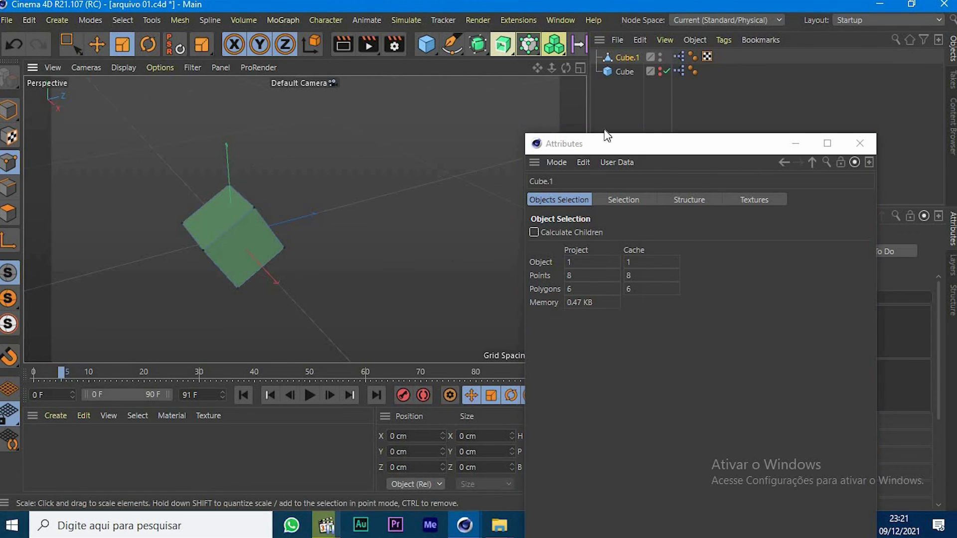
{"action": "left_click", "coordinate": [98, 45]}
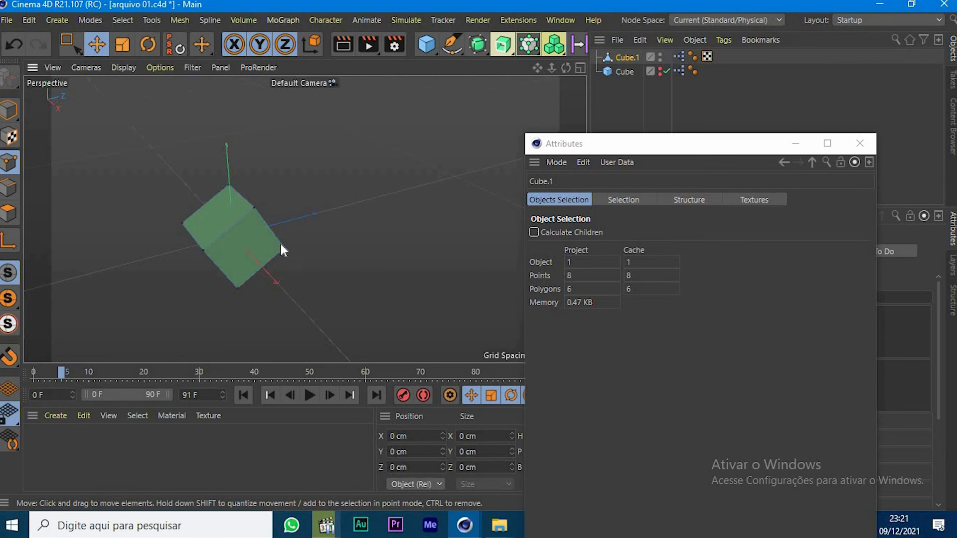
Switch to Model mode and check the editable cube's Objects Selection statistics
{"action": "left_click", "coordinate": [7, 117]}
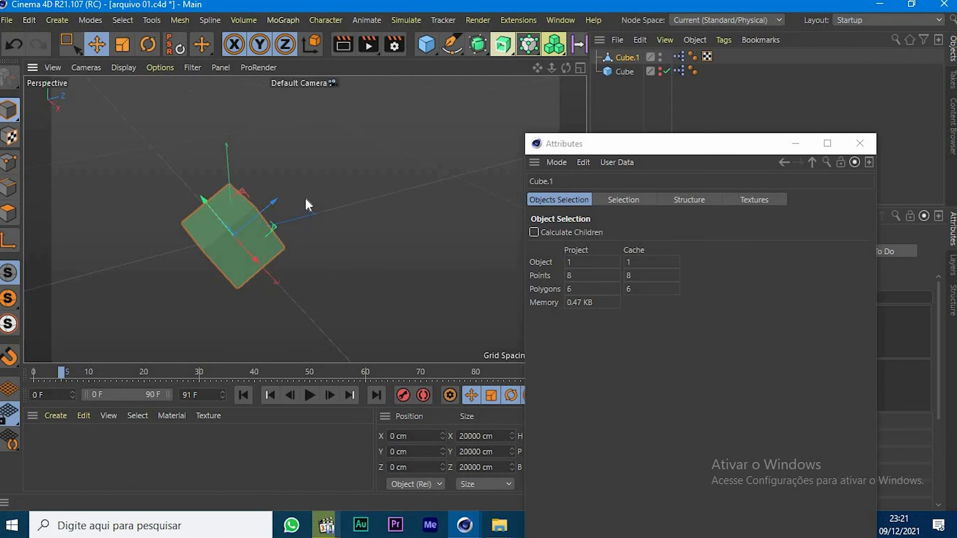
{"action": "left_click", "coordinate": [305, 197]}
{"action": "left_click", "coordinate": [258, 252]}
{"action": "left_click", "coordinate": [620, 262]}
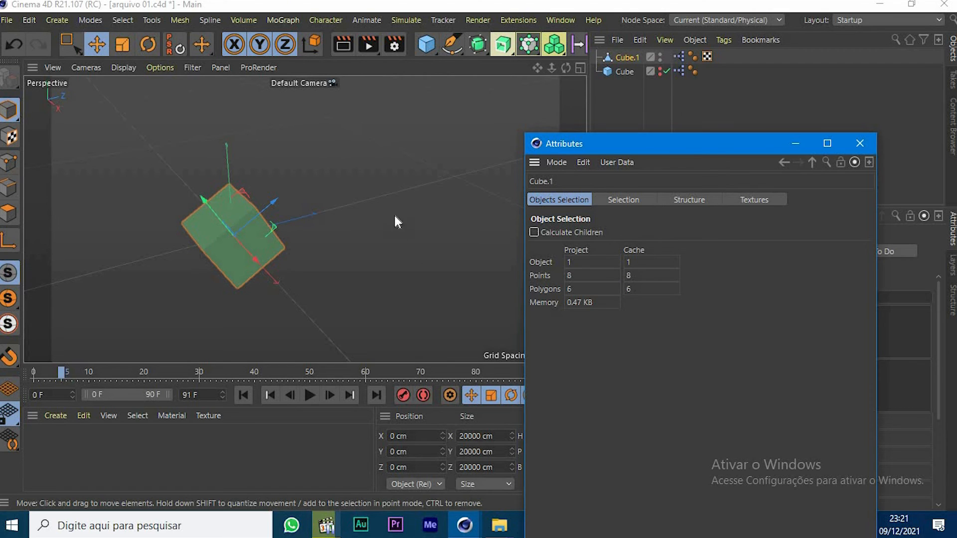
In Point mode, select two upper corner points of the editable cube in turn and check the Objects Selection statistics
{"action": "left_click", "coordinate": [18, 164]}
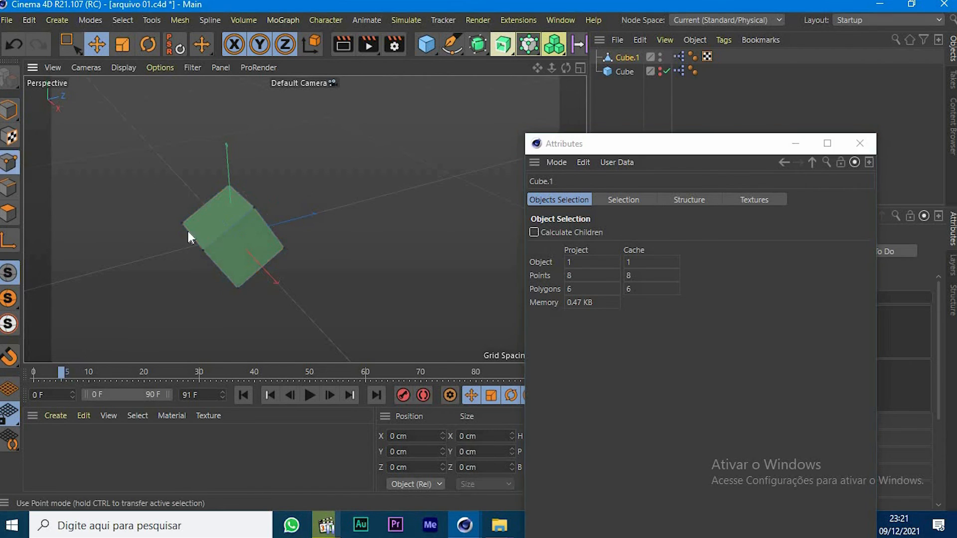
{"action": "left_click", "coordinate": [254, 208]}
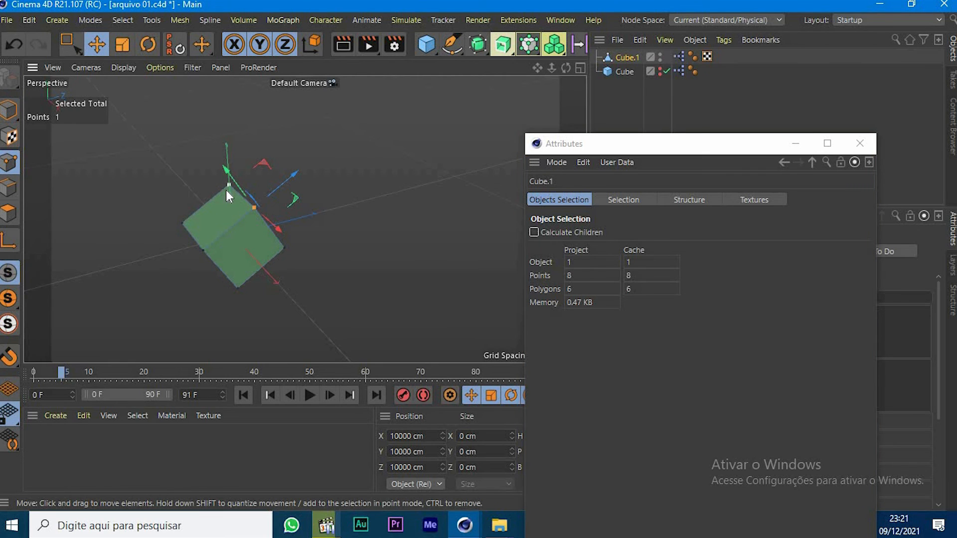
{"action": "left_click", "coordinate": [227, 187]}
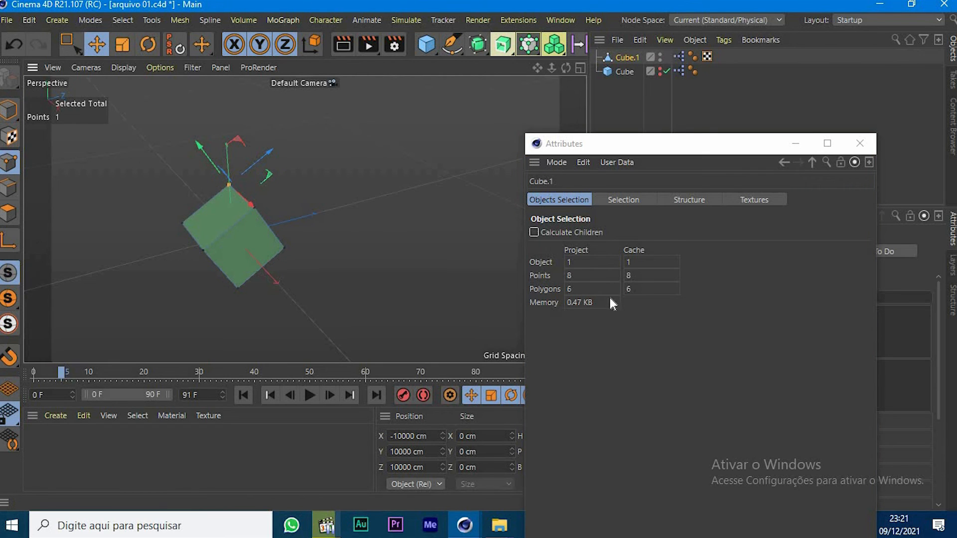
{"action": "left_click", "coordinate": [576, 288]}
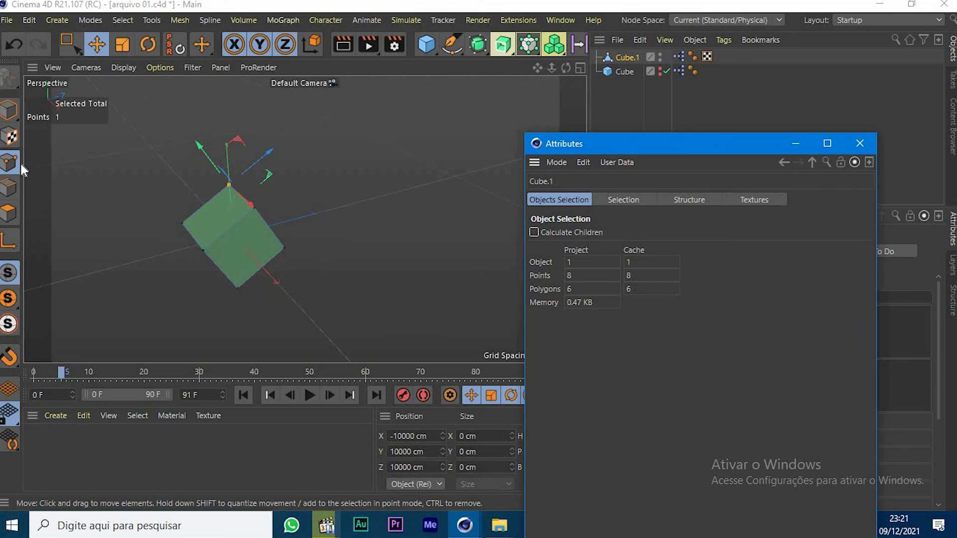
In Polygon mode, select the cube's top face, check the Objects Selection statistics, and clear the face selection
{"action": "left_click", "coordinate": [8, 213]}
{"action": "left_click", "coordinate": [235, 223]}
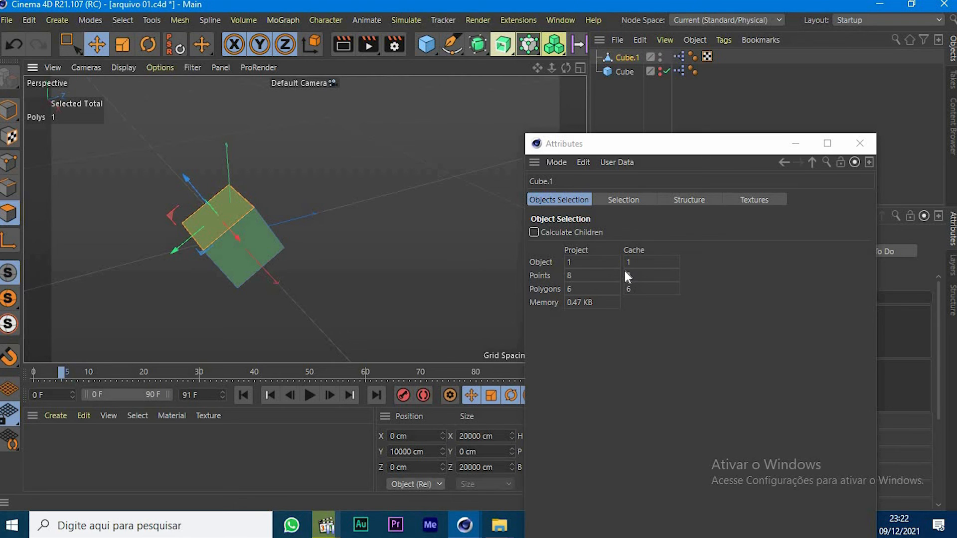
{"action": "left_click", "coordinate": [579, 303]}
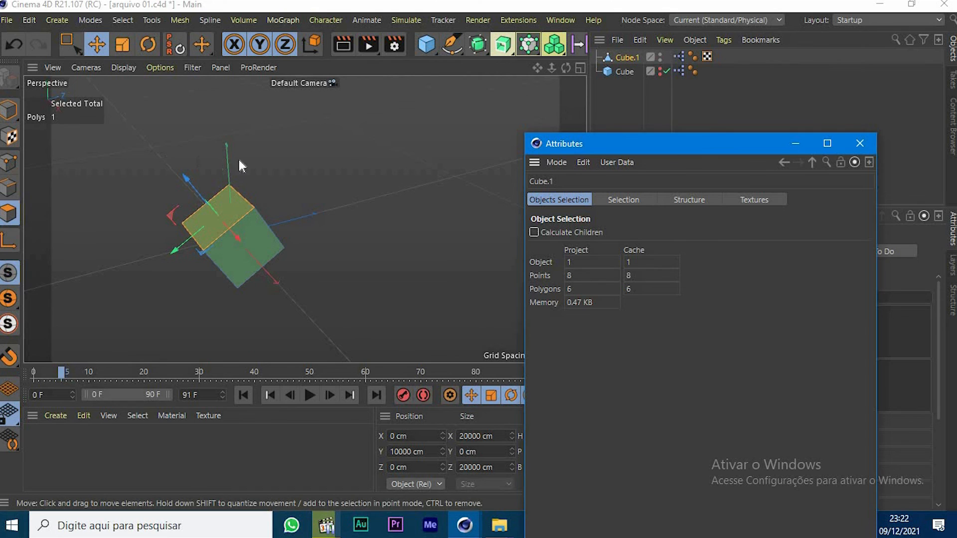
{"action": "left_click", "coordinate": [263, 130]}
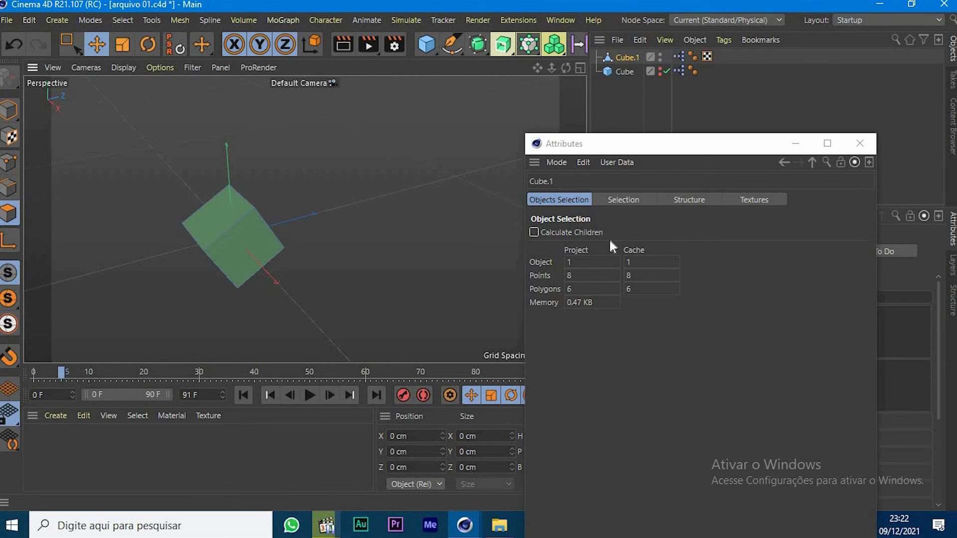
Show the Selection statistics and, in Point mode, add two more corner points of the editable cube to the selection
{"action": "left_click", "coordinate": [624, 200]}
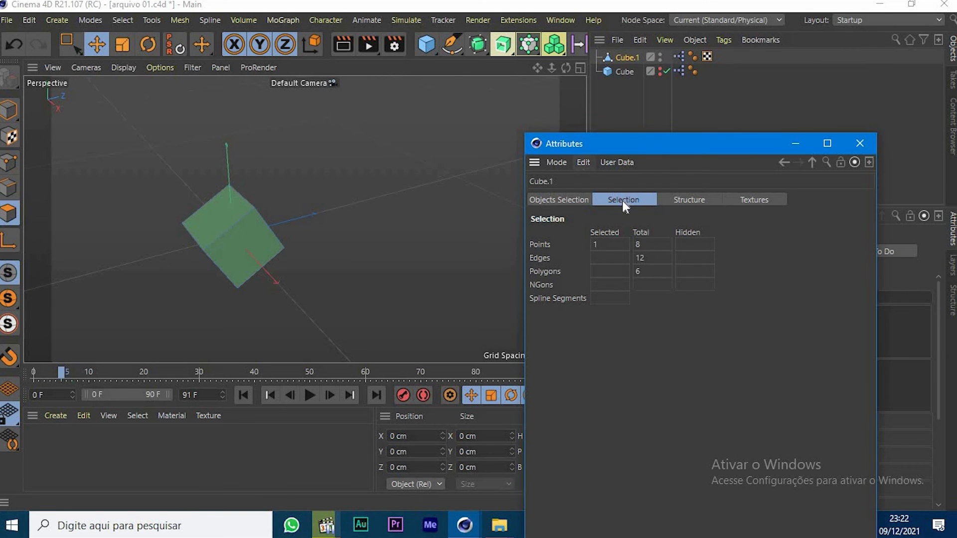
{"action": "left_click", "coordinate": [619, 57]}
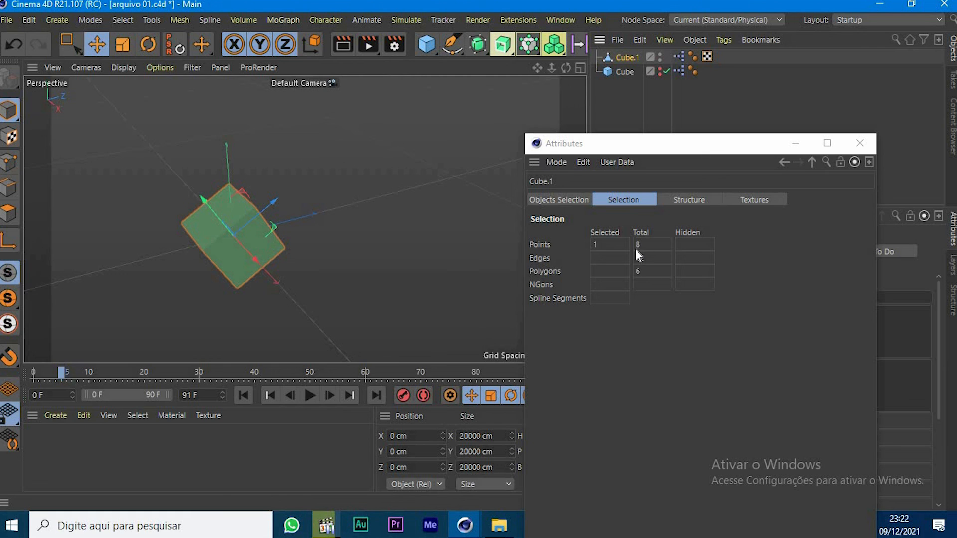
{"action": "left_click", "coordinate": [13, 161]}
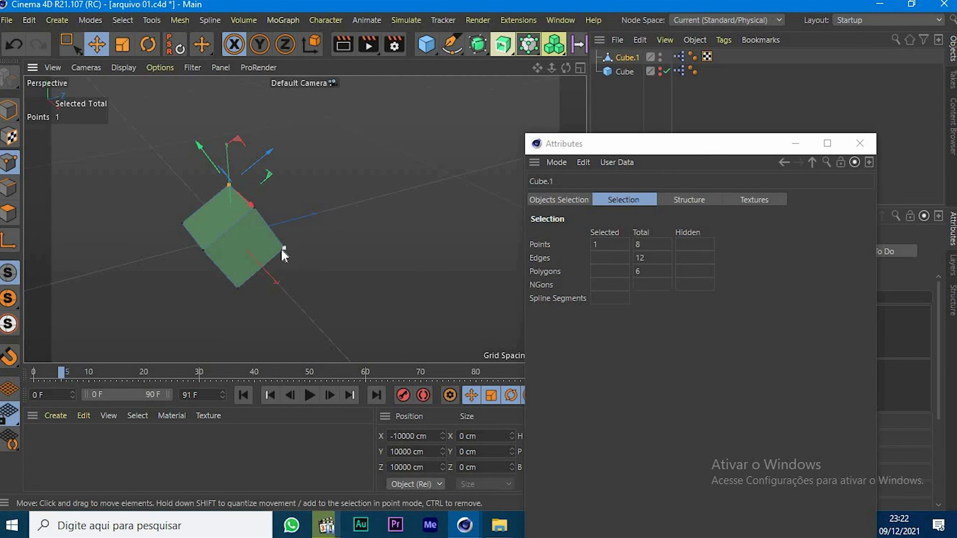
{"action": "left_click", "coordinate": [284, 249], "text": "shift"}
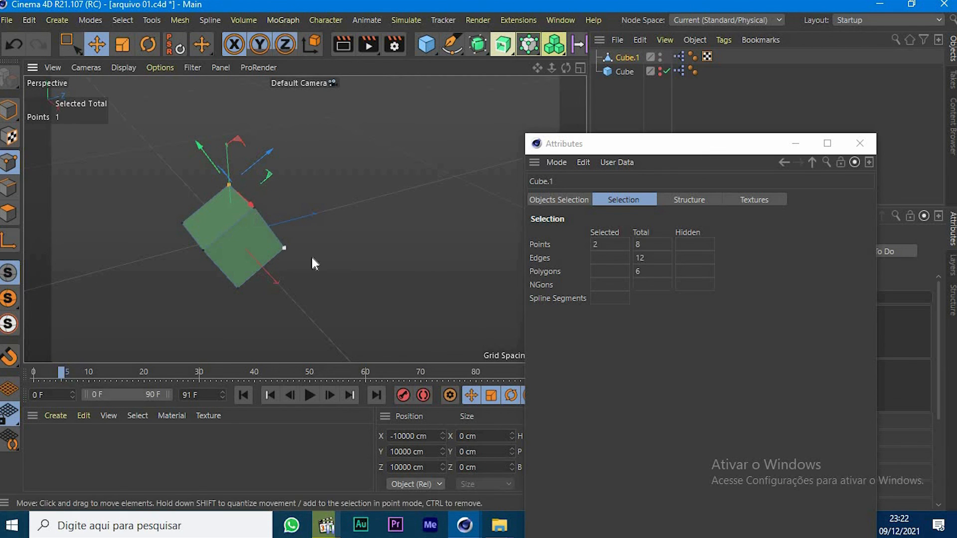
{"action": "left_click", "coordinate": [238, 287], "text": "shift"}
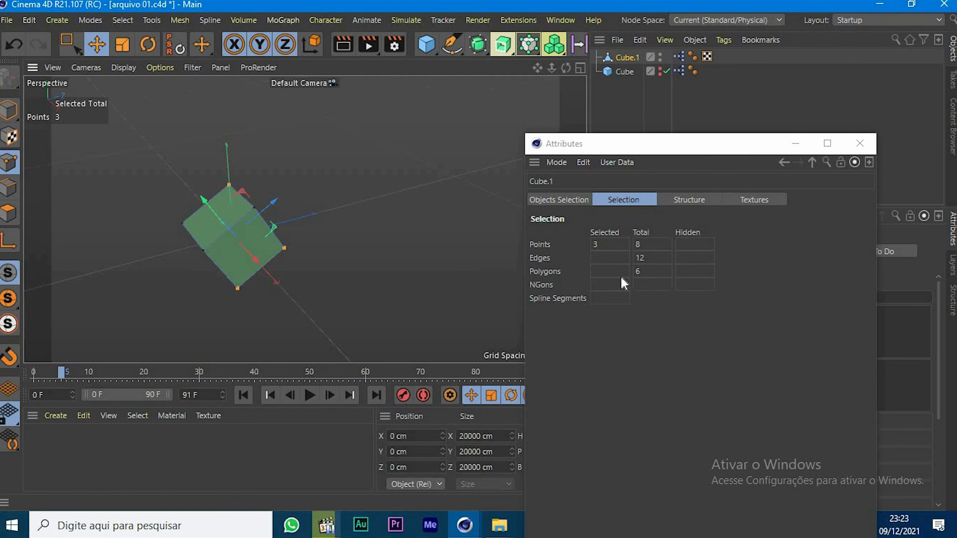
Show the Structure statistics, clear the cube's point selection, and reselect the editable cube in the object list
{"action": "left_click", "coordinate": [701, 200]}
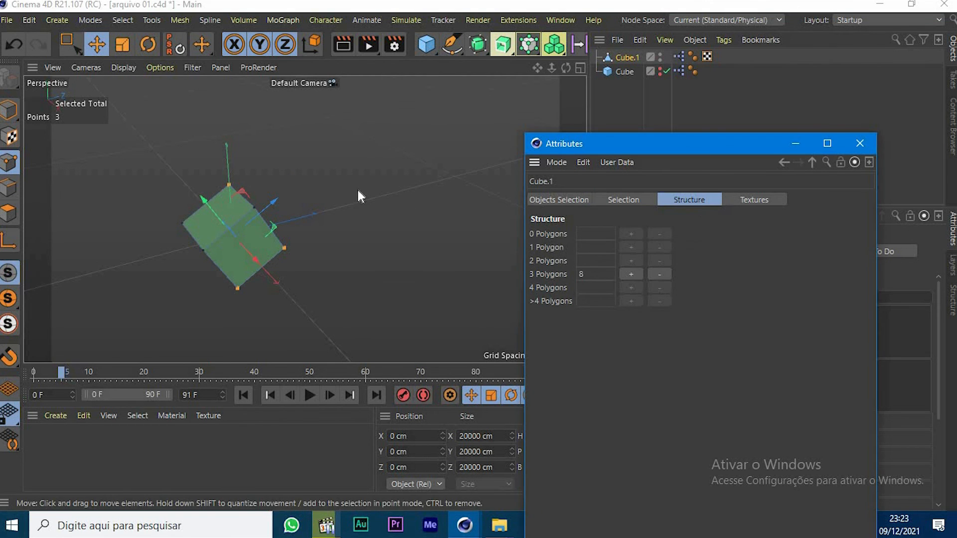
{"action": "left_click", "coordinate": [154, 141]}
{"action": "left_click", "coordinate": [384, 315]}
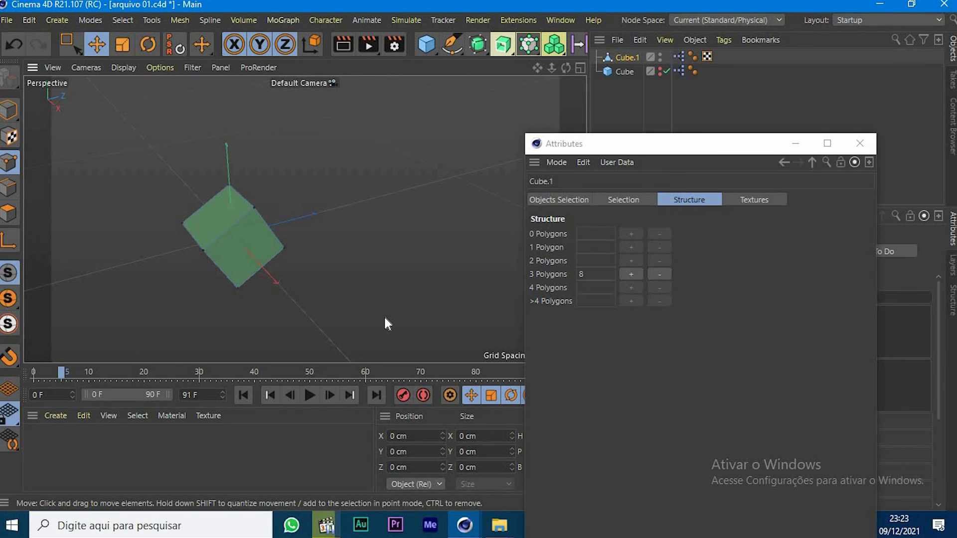
{"action": "left_click", "coordinate": [236, 266]}
{"action": "left_click", "coordinate": [625, 71]}
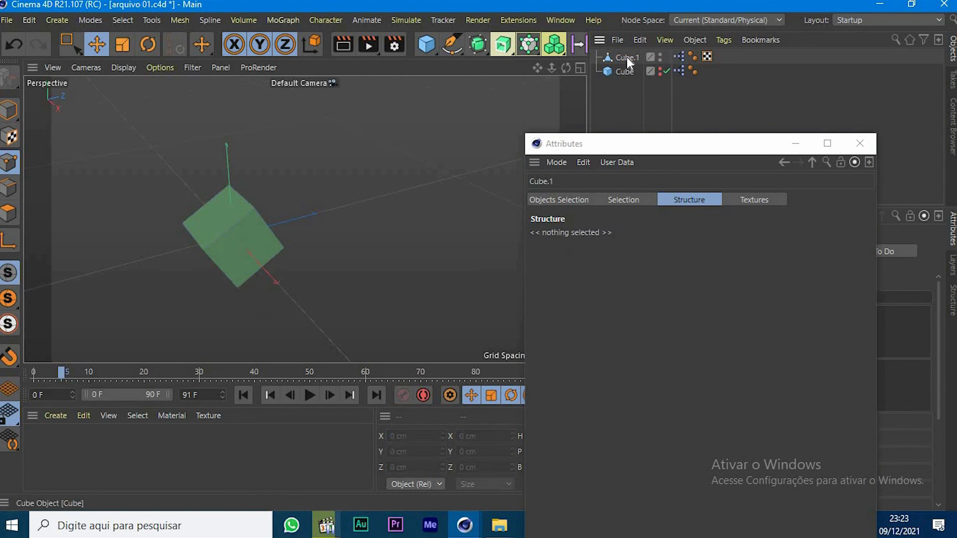
{"action": "left_click", "coordinate": [627, 57]}
Through the Structure statistics, select all the cube's quadrangles and, in Point mode, all points shared by 3 polygons
{"action": "left_click", "coordinate": [671, 248]}
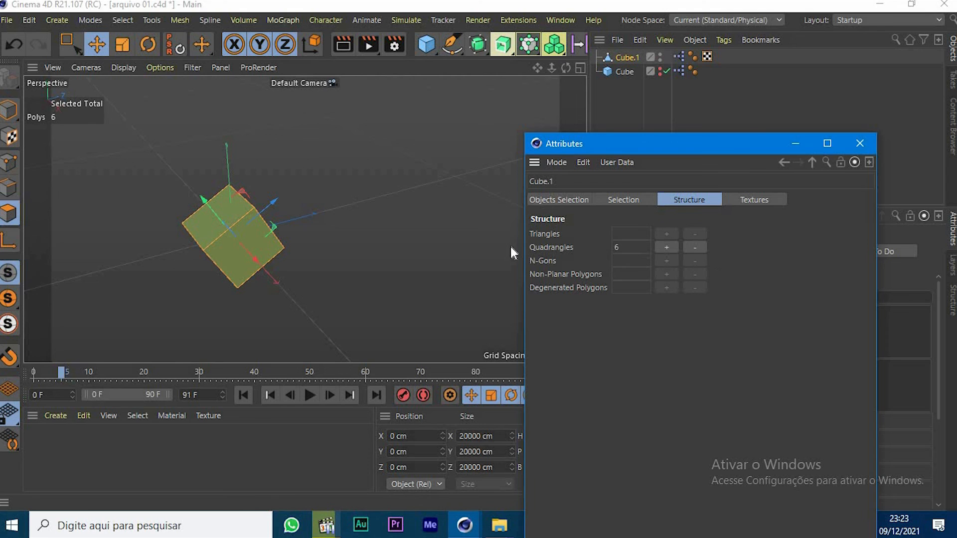
{"action": "left_click", "coordinate": [313, 226]}
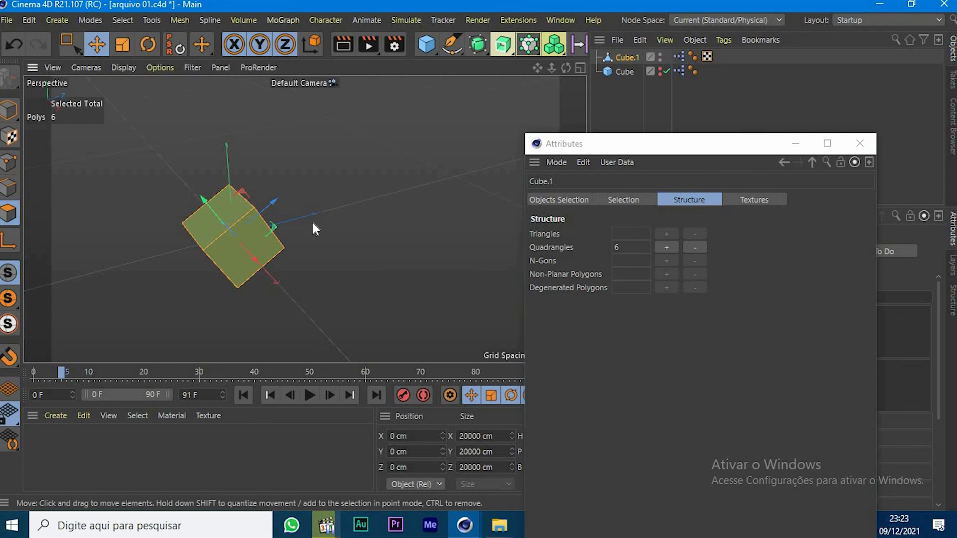
{"action": "left_click", "coordinate": [9, 162]}
{"action": "left_click", "coordinate": [631, 274]}
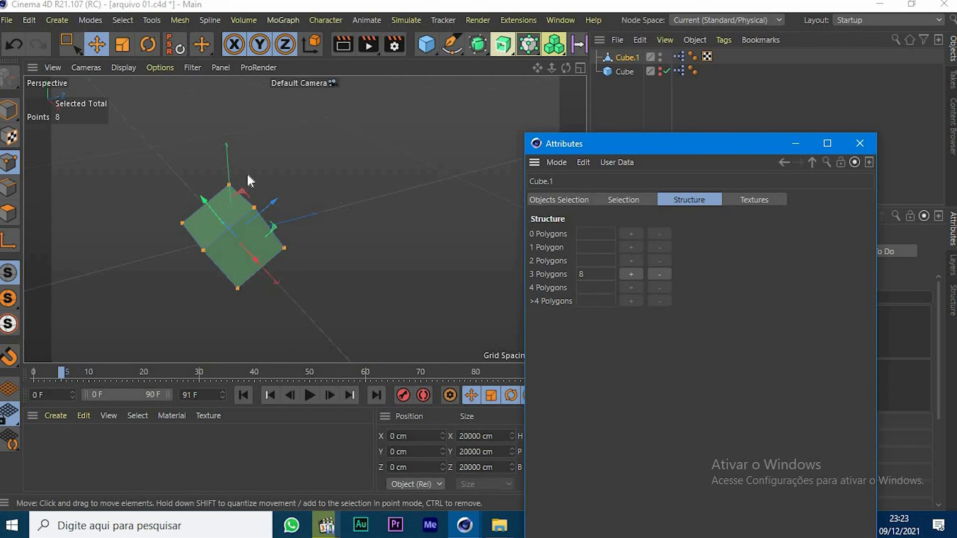
Return to Model mode and compare the editable cube's Selection and Structure statistics
{"action": "left_click", "coordinate": [9, 109]}
{"action": "left_click", "coordinate": [622, 199]}
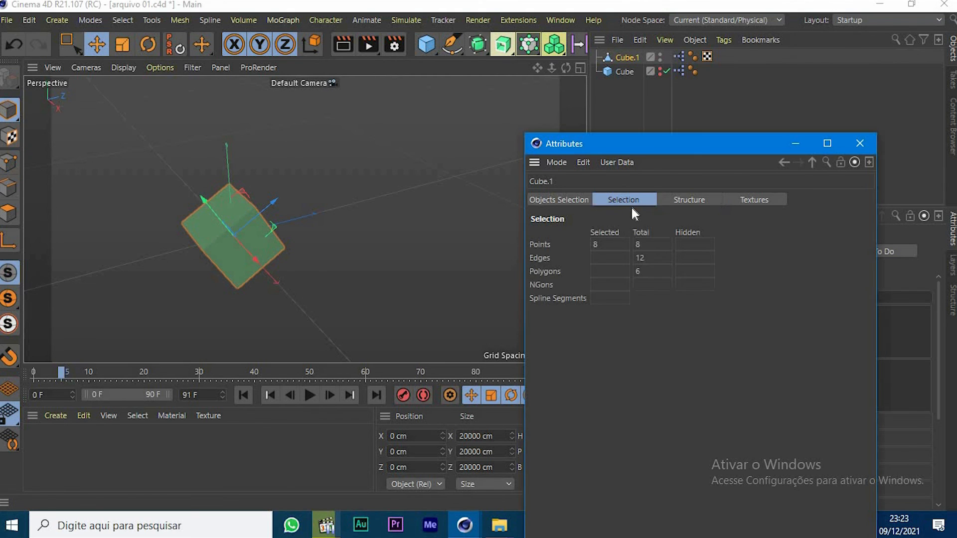
{"action": "left_click", "coordinate": [698, 201]}
{"action": "left_click", "coordinate": [232, 249]}
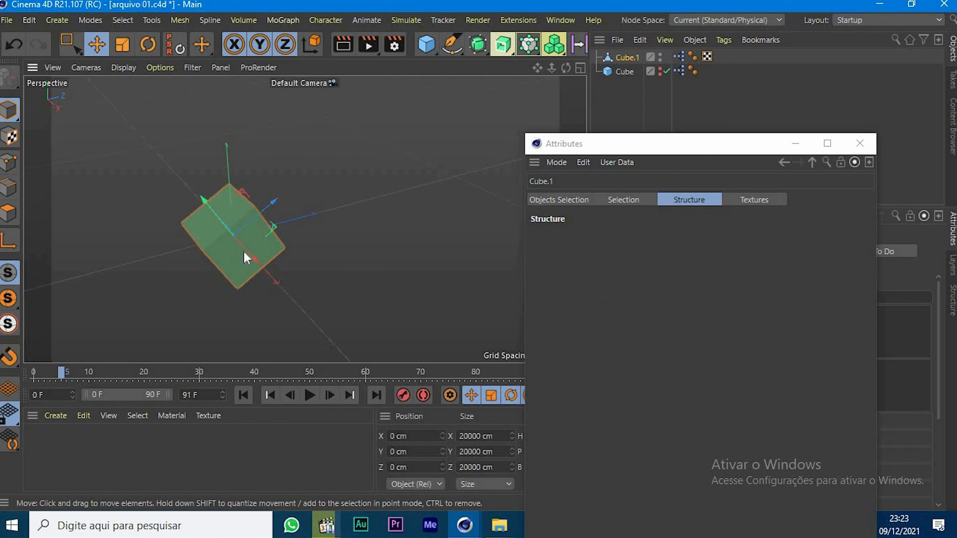
In Polygon mode, select all quadrangles through the Structure statistics, replace them with only the top face, and show the Textures statistics
{"action": "left_click", "coordinate": [9, 213]}
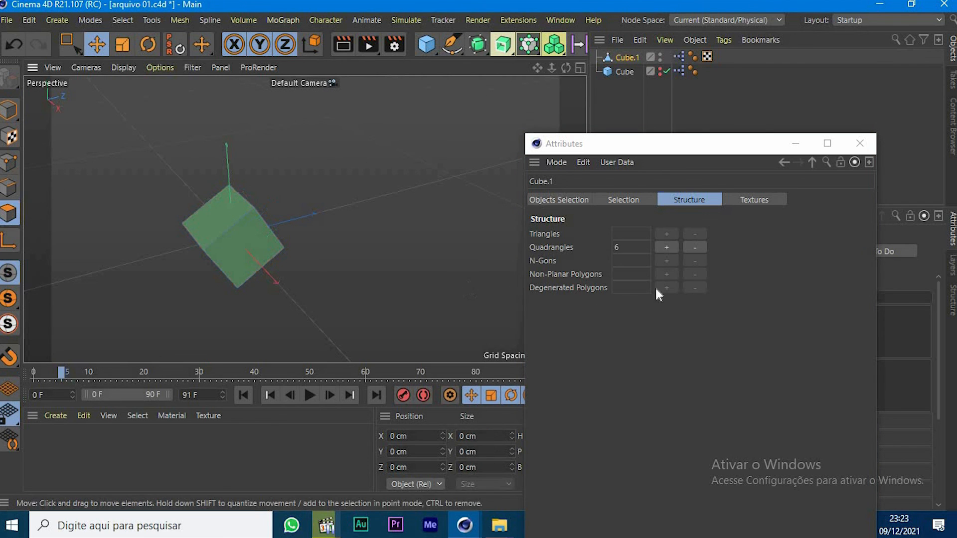
{"action": "left_click", "coordinate": [664, 247]}
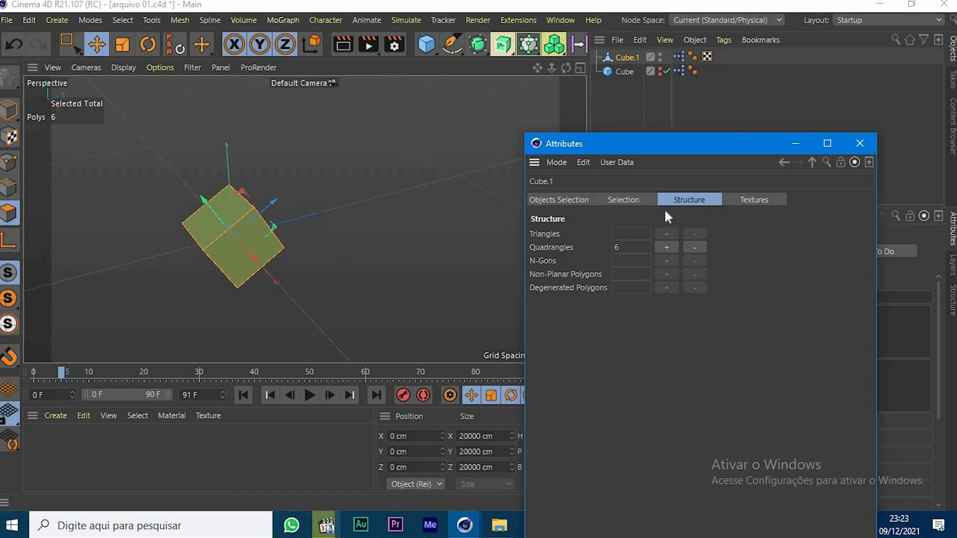
{"action": "left_click", "coordinate": [295, 238]}
{"action": "left_click", "coordinate": [223, 208]}
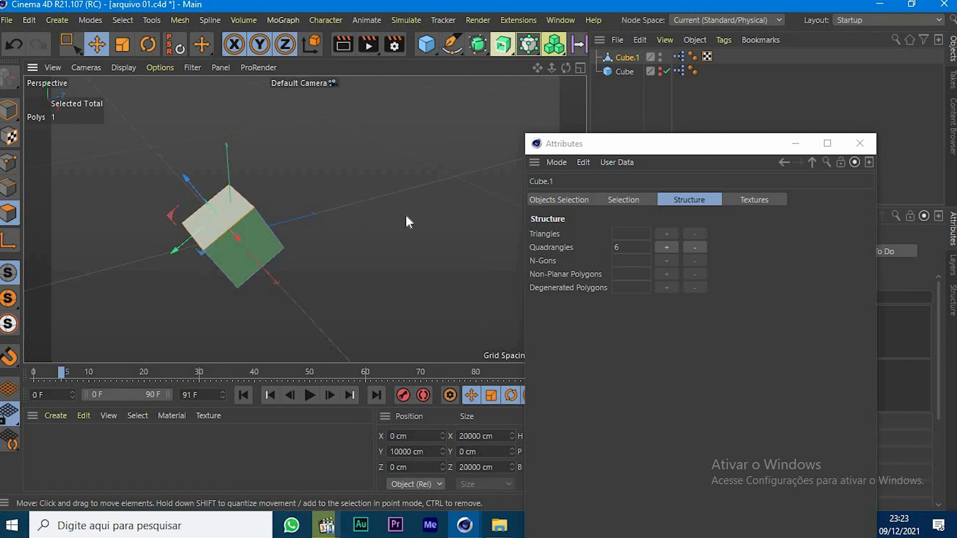
{"action": "left_click", "coordinate": [772, 201]}
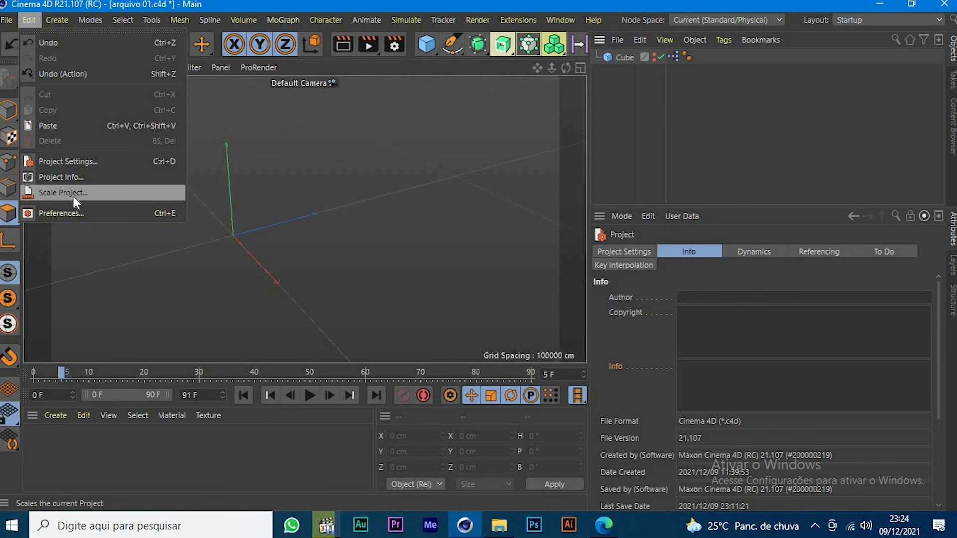
Open the Scale Project dialog, inspect its current and target scale settings, and close it without scaling
{"action": "left_click", "coordinate": [73, 196]}
{"action": "left_click_drag", "start_coordinate": [91, 154], "coordinate": [149, 158]}
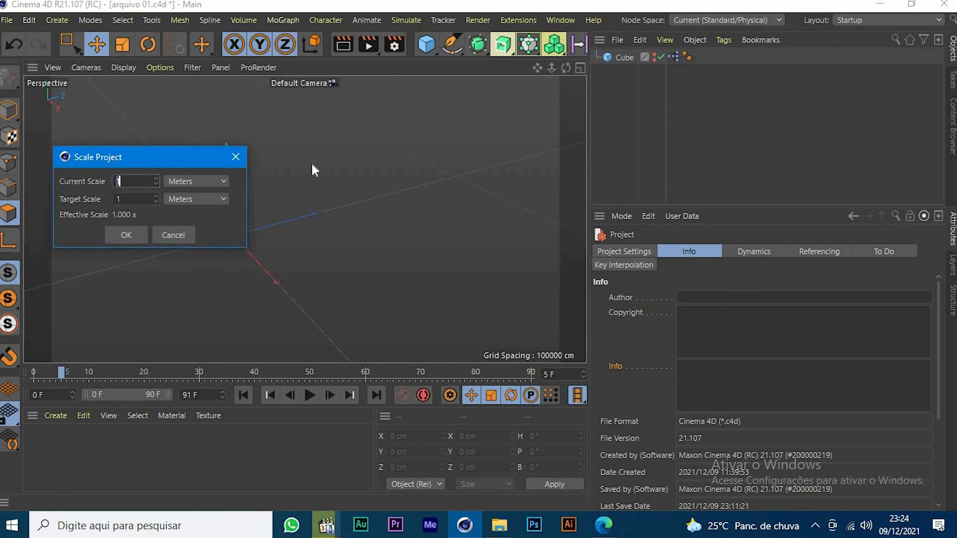
{"action": "left_click_drag", "start_coordinate": [313, 164], "coordinate": [442, 184]}
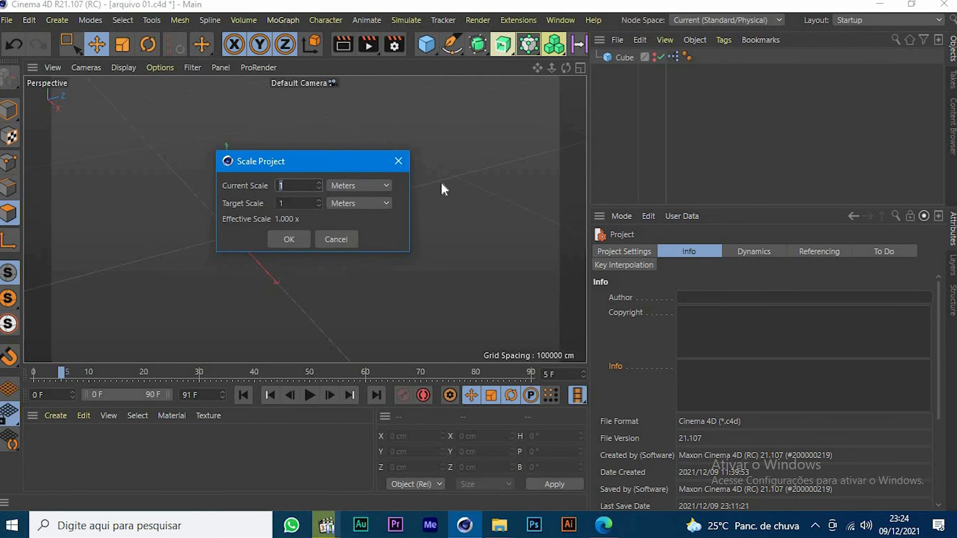
{"action": "left_click", "coordinate": [398, 160]}
Review the project's general settings, including its scale and time range, and open the program Preferences
{"action": "left_click", "coordinate": [640, 249]}
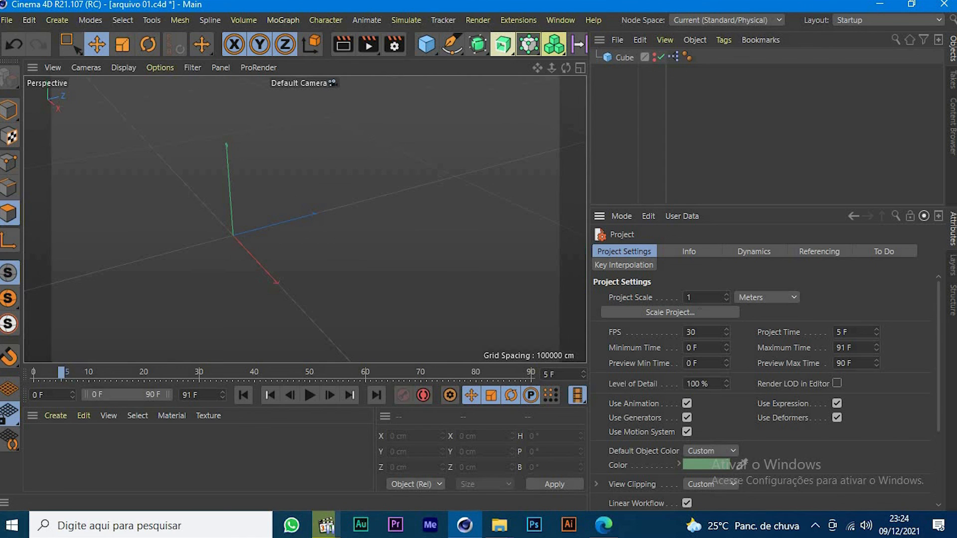
{"action": "left_click", "coordinate": [33, 21]}
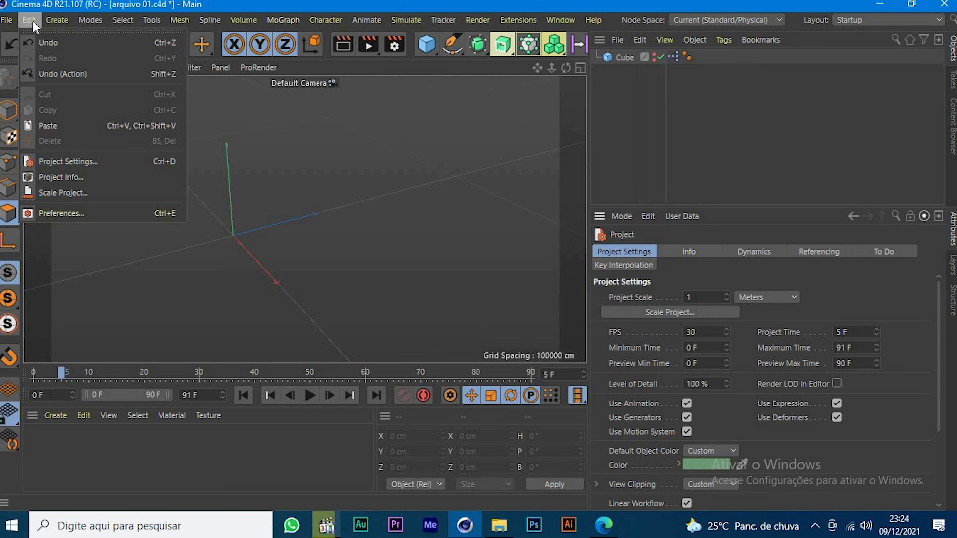
{"action": "left_click", "coordinate": [62, 215]}
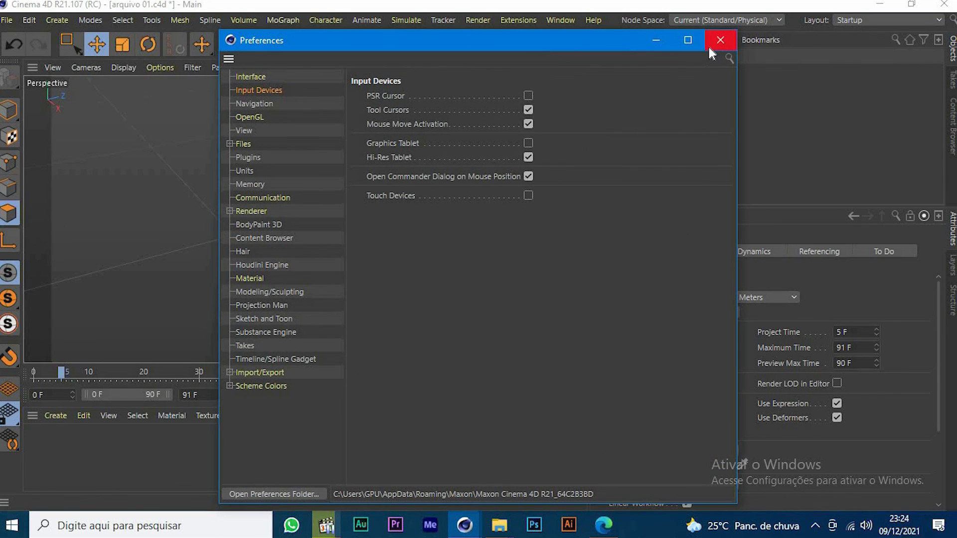